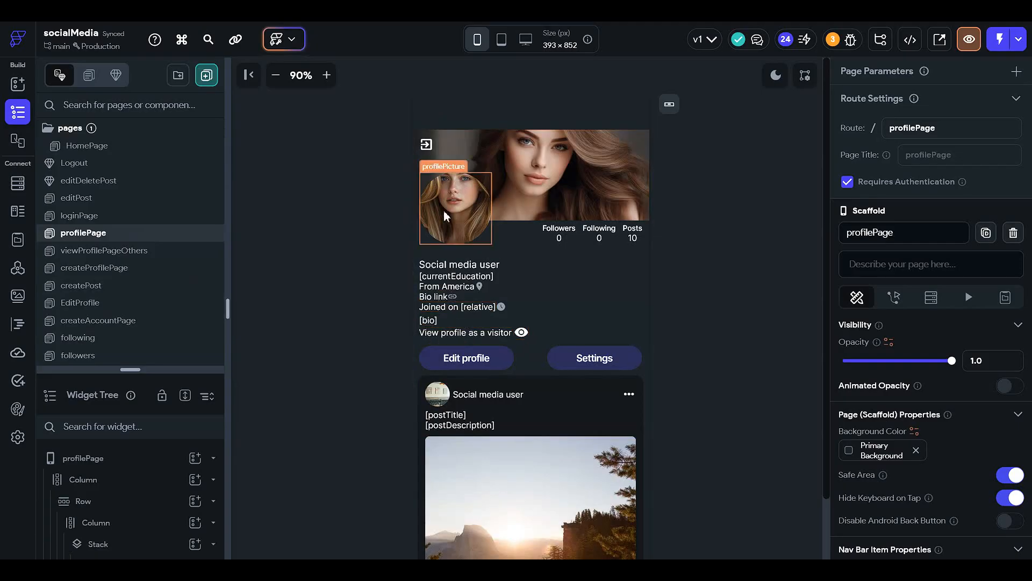
Step: Examine the bioLink row on the profile page together with its Text and Icon children
{"action": "left_click", "coordinate": [453, 296]}
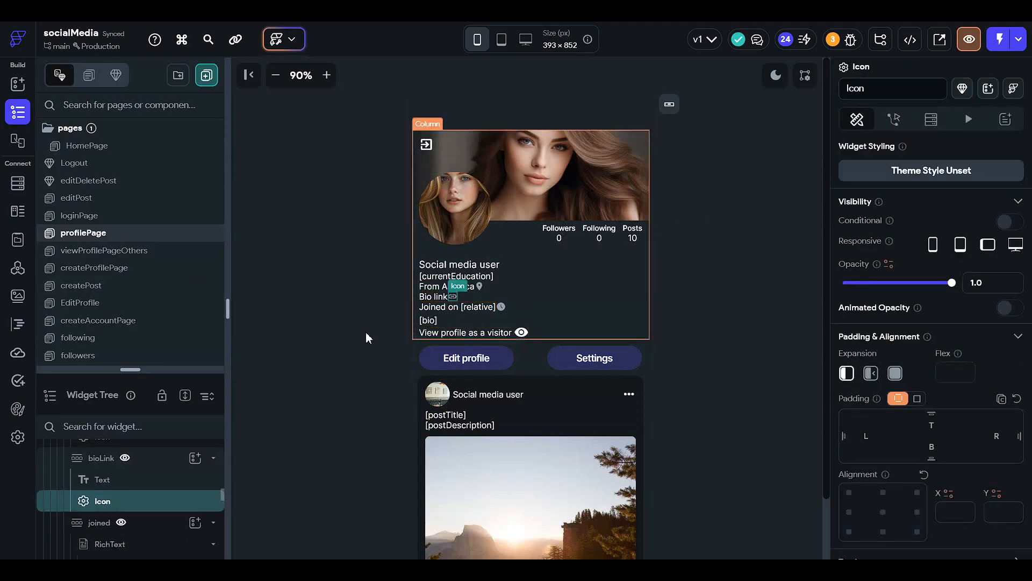
{"action": "left_click", "coordinate": [156, 457]}
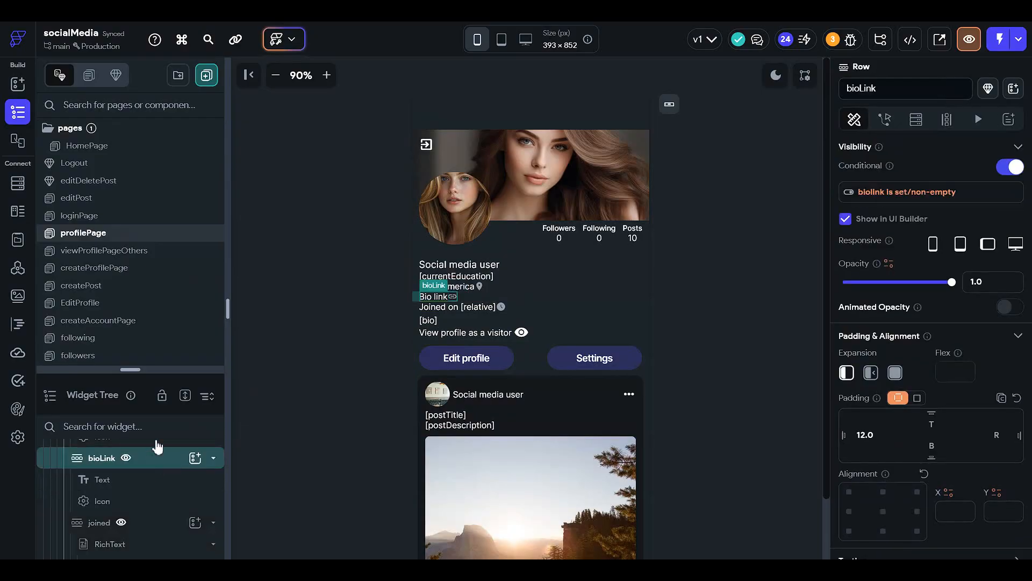
{"action": "left_click", "coordinate": [146, 483]}
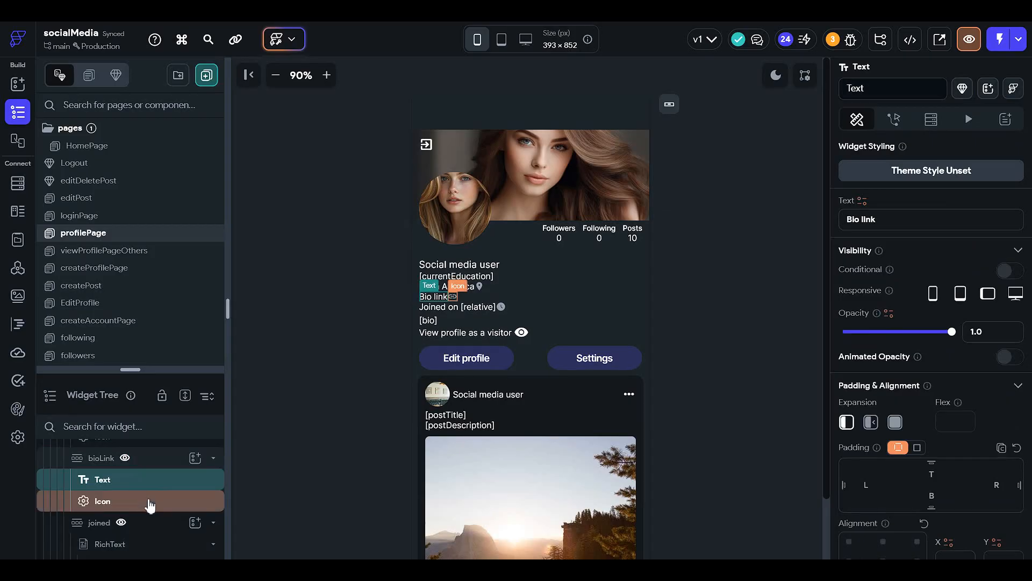
{"action": "left_click", "coordinate": [140, 504]}
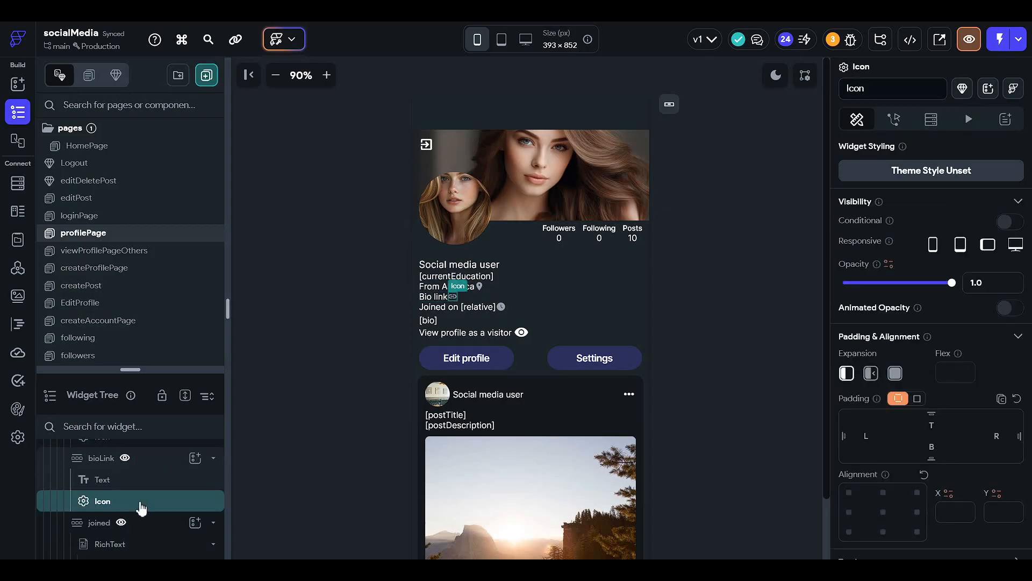
{"action": "left_click", "coordinate": [160, 464]}
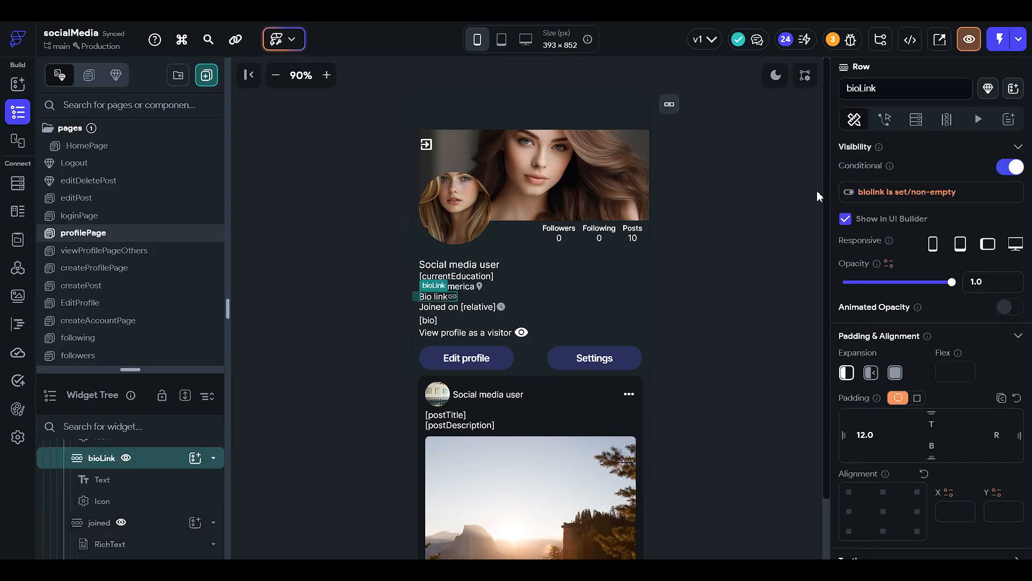
Step: Review the bioLink row's conditional visibility and the variable used as its first value
{"action": "left_click", "coordinate": [902, 199]}
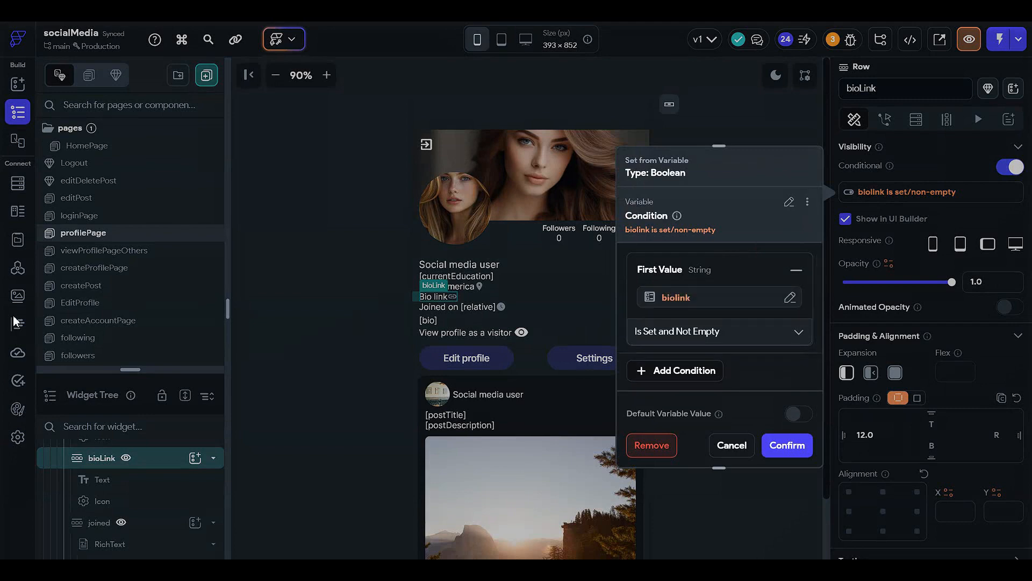
{"action": "left_click", "coordinate": [667, 305]}
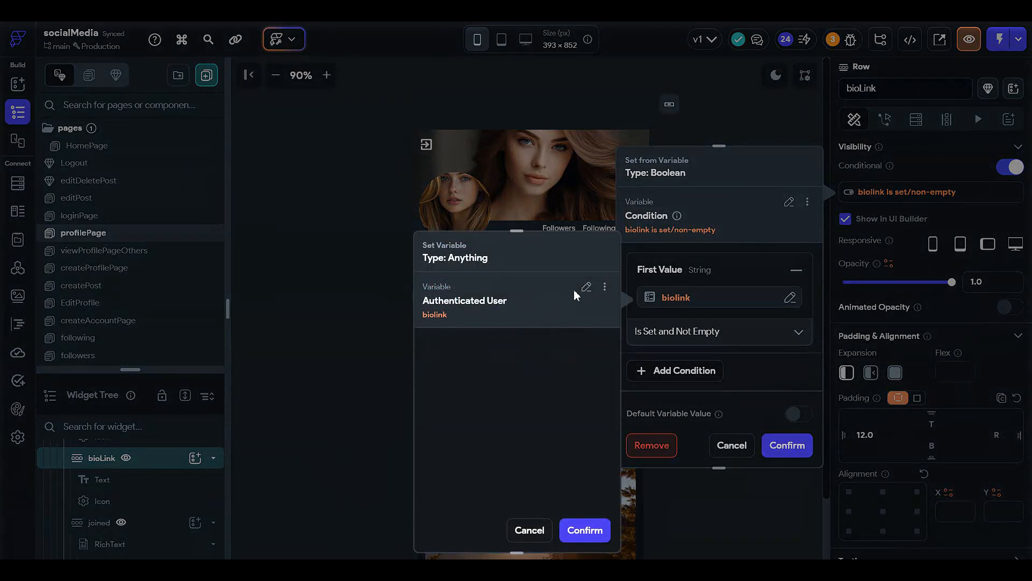
{"action": "left_click", "coordinate": [715, 301]}
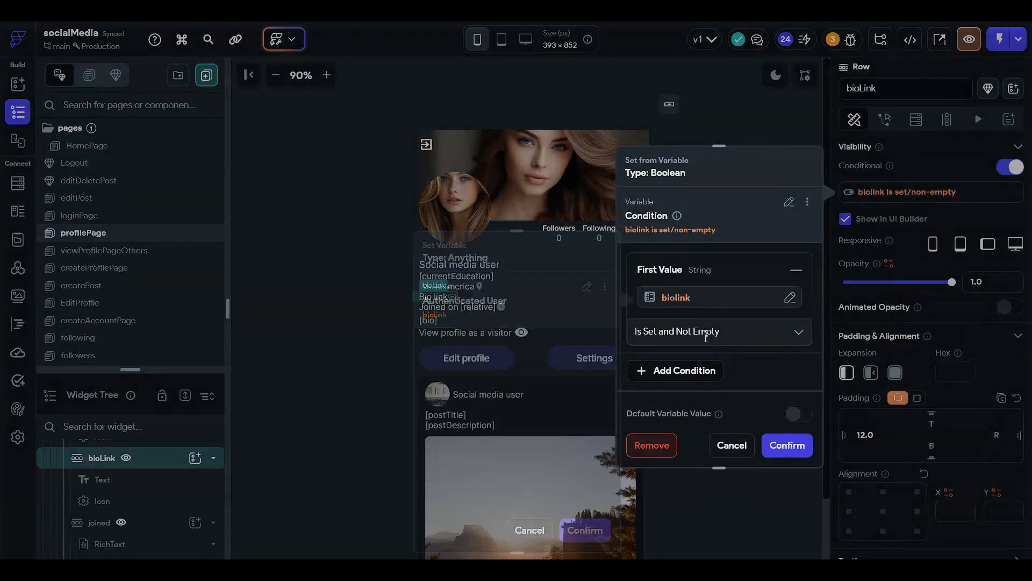
{"action": "left_click", "coordinate": [715, 292]}
{"action": "left_click", "coordinate": [744, 443]}
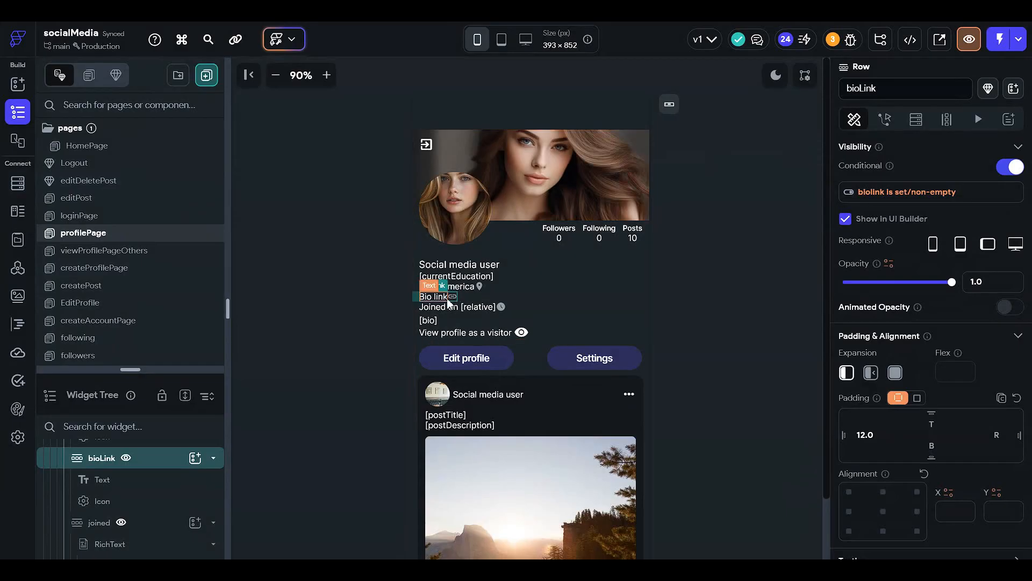
Step: Check the biolink field in the users collection schema, and return to the profile page
{"action": "left_click", "coordinate": [18, 184]}
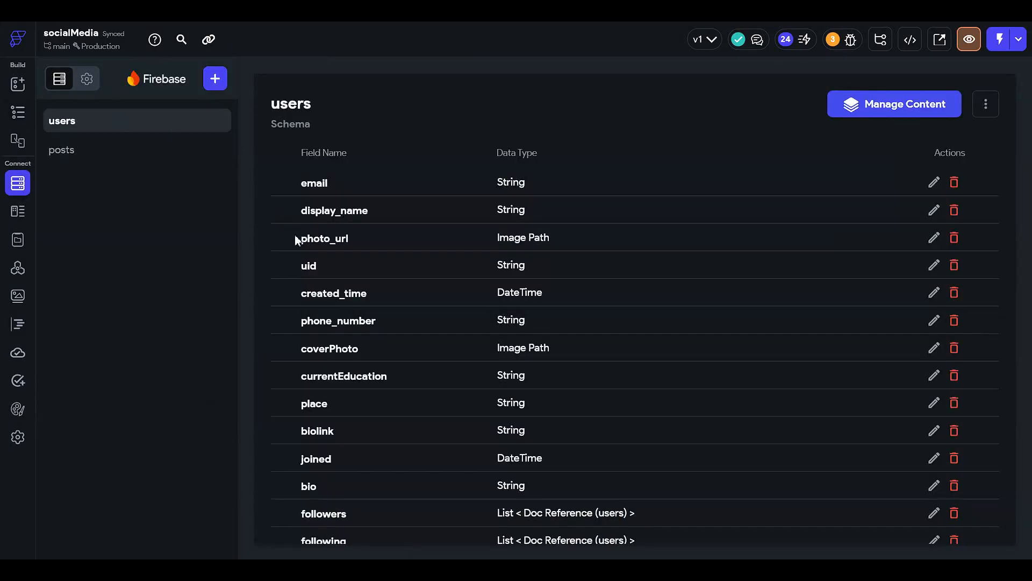
{"action": "scroll", "coordinate": [344, 386], "scroll_direction": "down", "scroll_amount": 1}
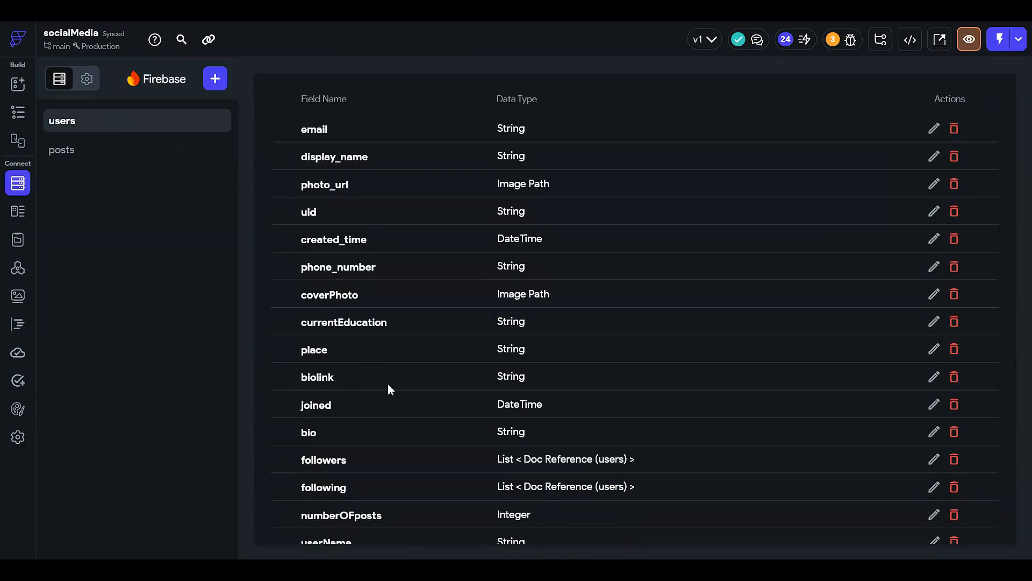
{"action": "scroll", "coordinate": [532, 380], "scroll_direction": "up", "scroll_amount": 1}
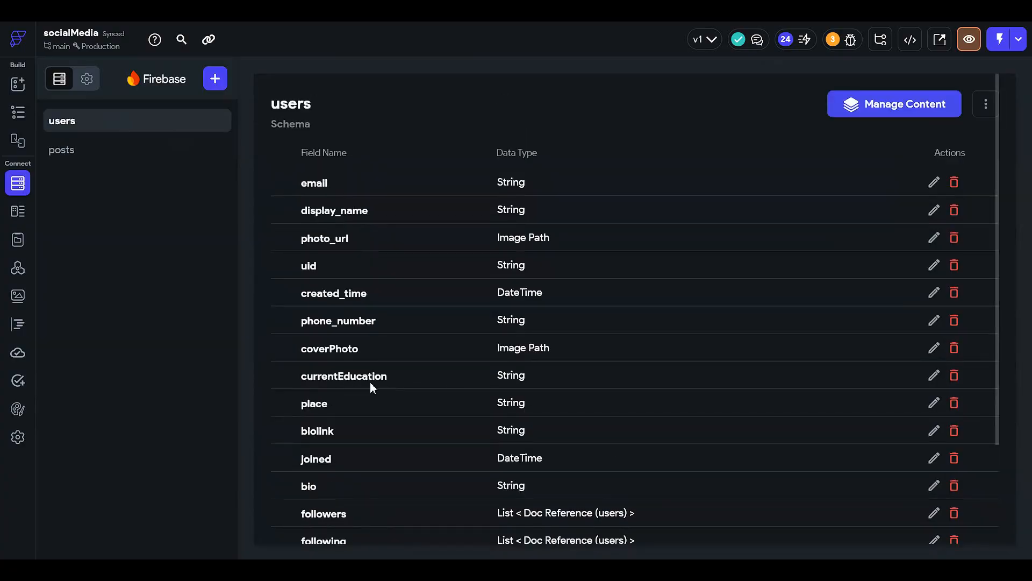
{"action": "left_click", "coordinate": [16, 115]}
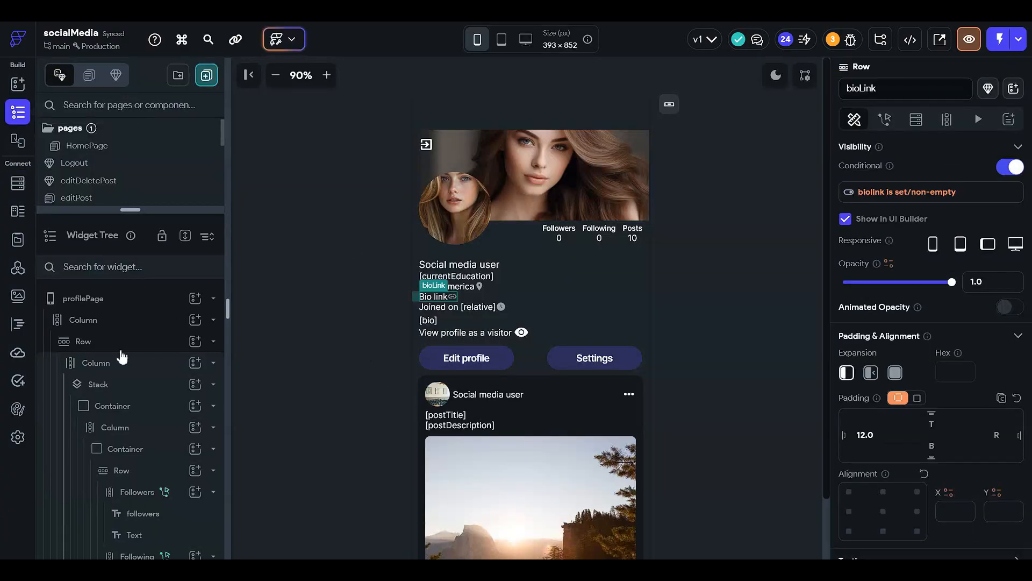
Step: Rebuild the bioLink row's visibility as a new single condition with the Authenticated User's biolink as first value
{"action": "left_click_drag", "start_coordinate": [161, 213], "coordinate": [162, 228]}
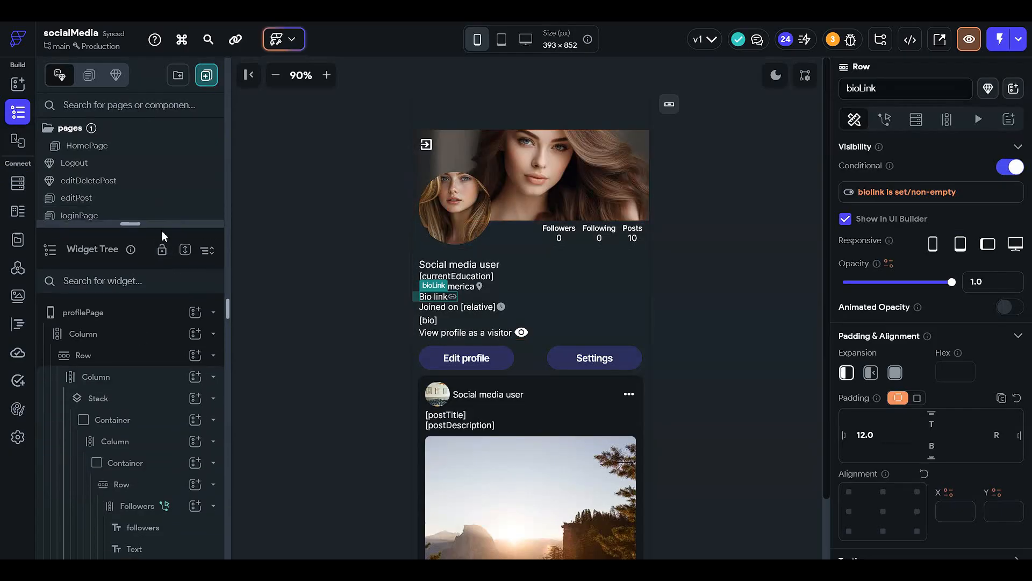
{"action": "scroll", "coordinate": [156, 398], "scroll_direction": "down", "scroll_amount": 5}
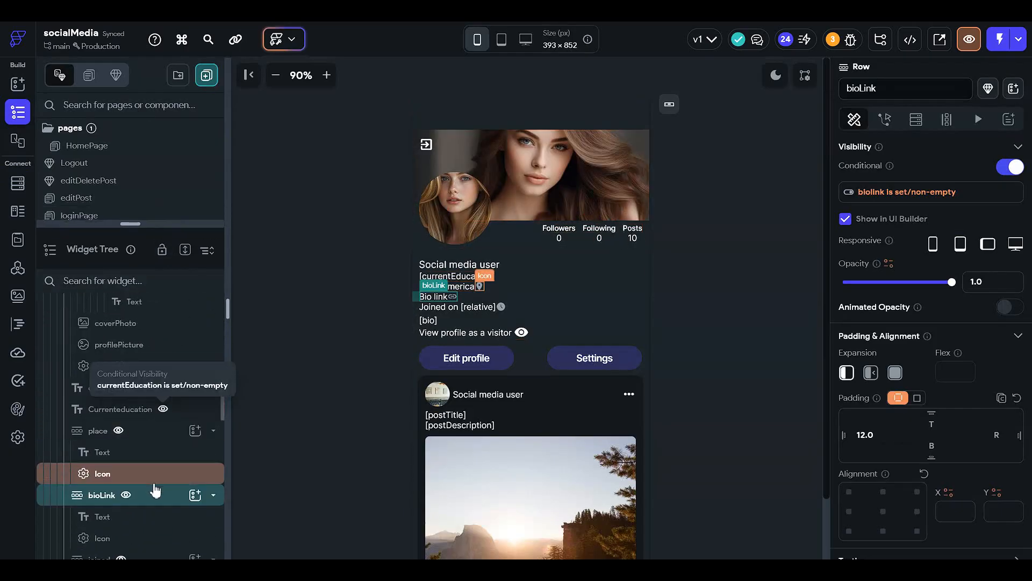
{"action": "left_click", "coordinate": [869, 195]}
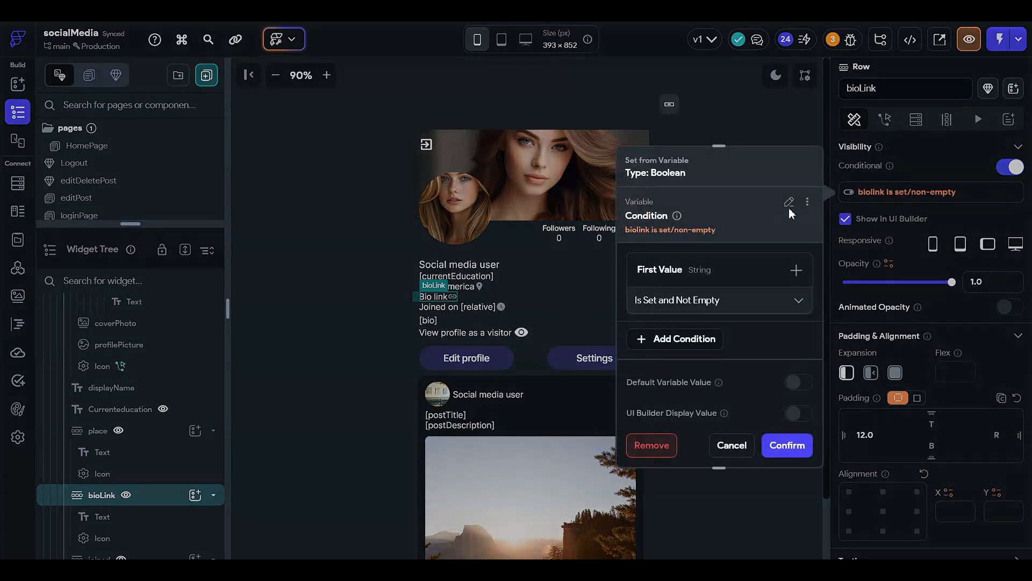
{"action": "left_click", "coordinate": [795, 204]}
{"action": "left_click", "coordinate": [734, 258]}
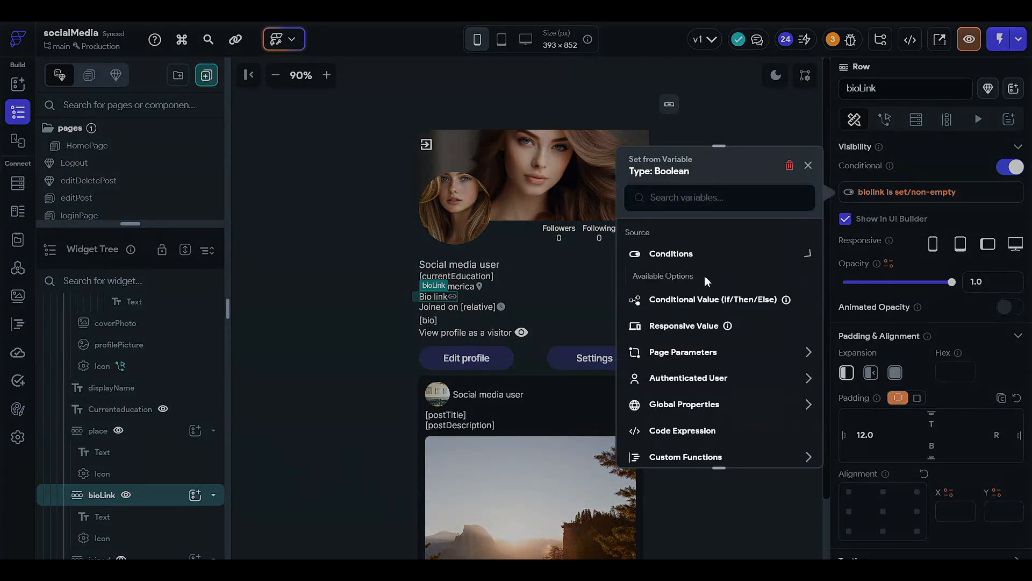
{"action": "left_click", "coordinate": [691, 296]}
{"action": "left_click", "coordinate": [691, 271]}
{"action": "left_click", "coordinate": [674, 304]}
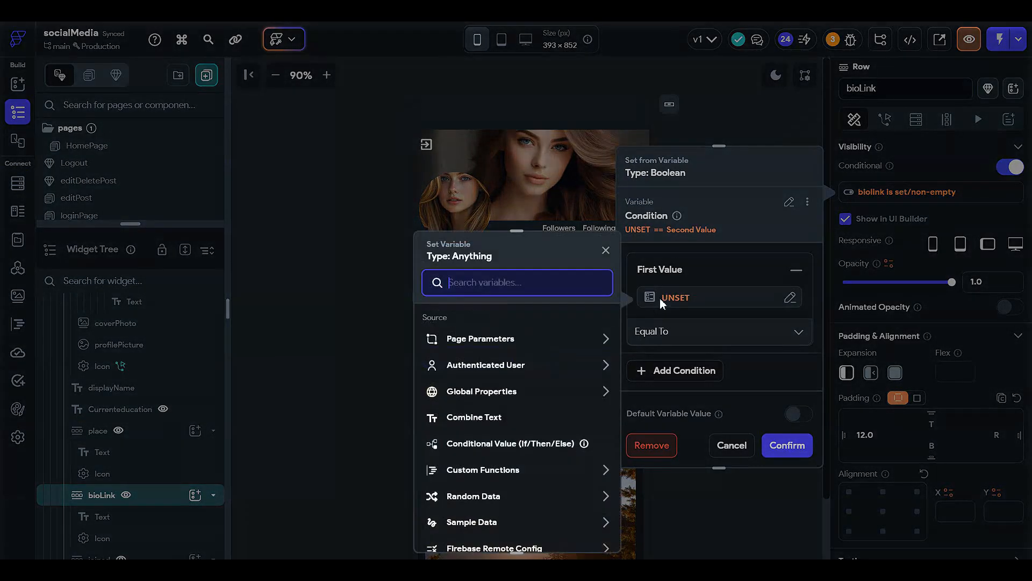
{"action": "left_click", "coordinate": [474, 367]}
{"action": "scroll", "coordinate": [483, 398], "scroll_direction": "down", "scroll_amount": 3}
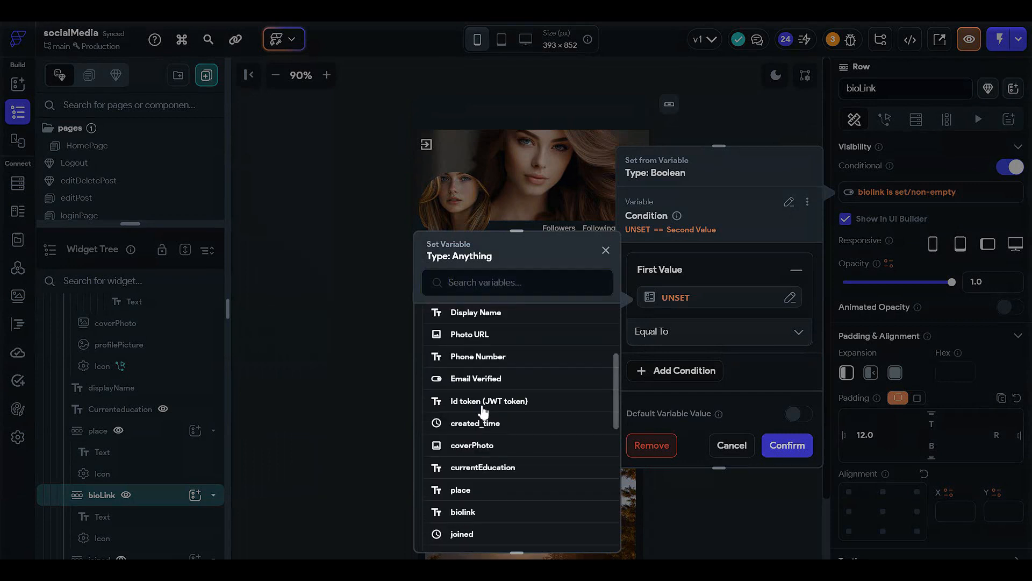
{"action": "left_click", "coordinate": [462, 512]}
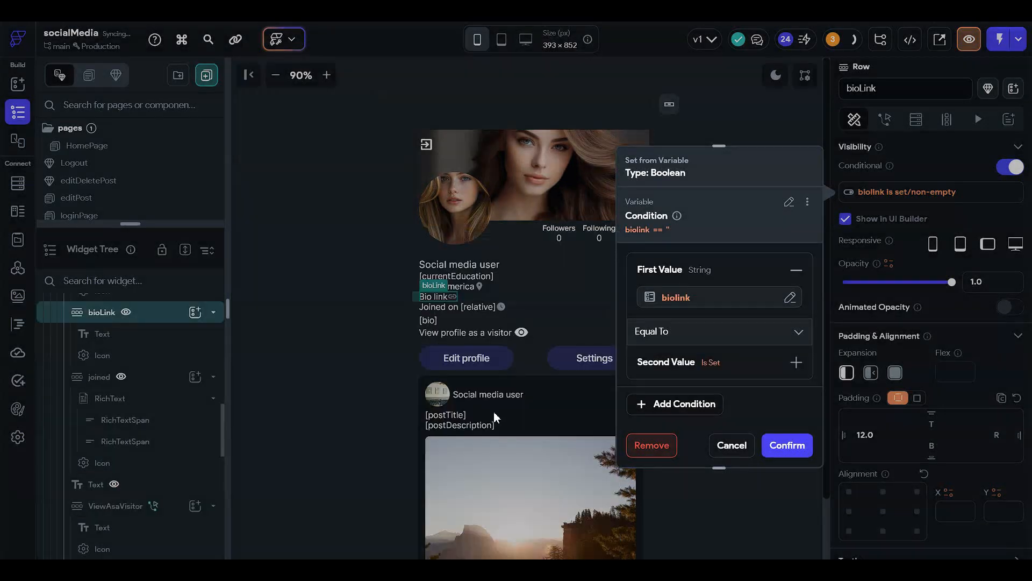
Step: Set the condition's operator to Is Set and Not Empty and save the bioLink row's visibility
{"action": "left_click", "coordinate": [682, 329]}
{"action": "left_click", "coordinate": [681, 371]}
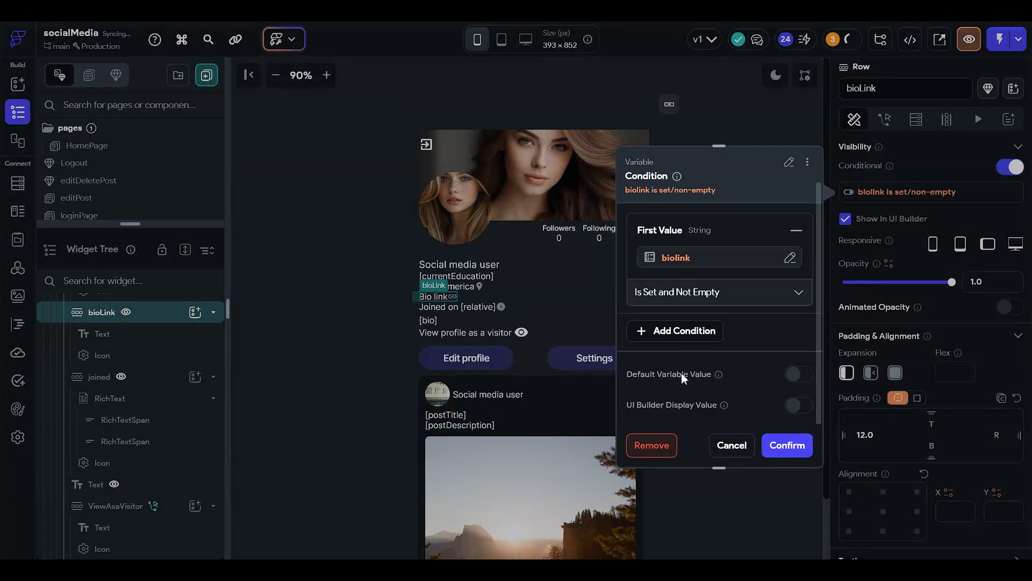
{"action": "left_click", "coordinate": [779, 455]}
{"action": "left_click", "coordinate": [680, 259]}
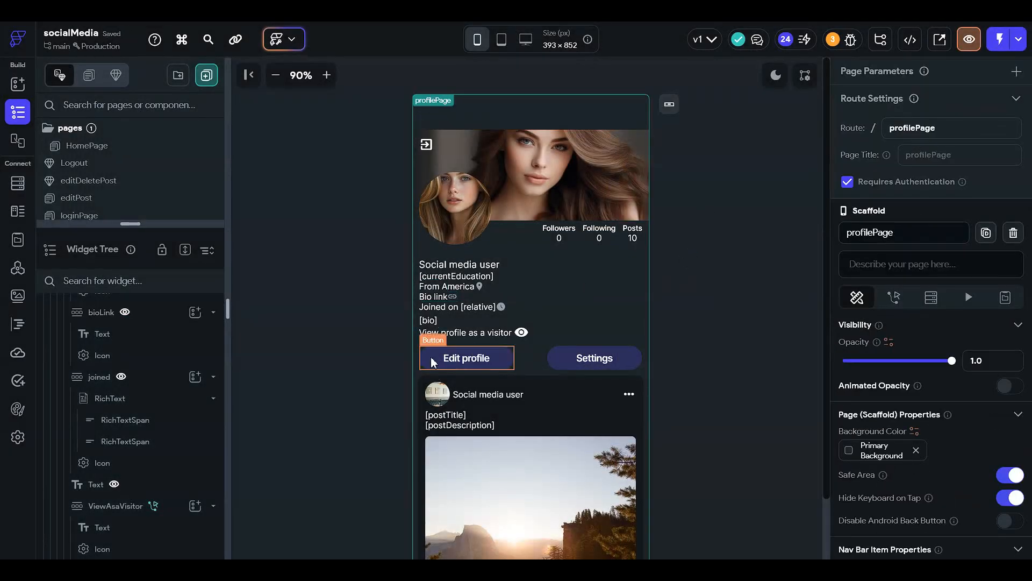
Step: Open the EditProfile page, select the photo Stack and enlarge the widget tree area
{"action": "left_click_drag", "start_coordinate": [144, 223], "coordinate": [148, 383]}
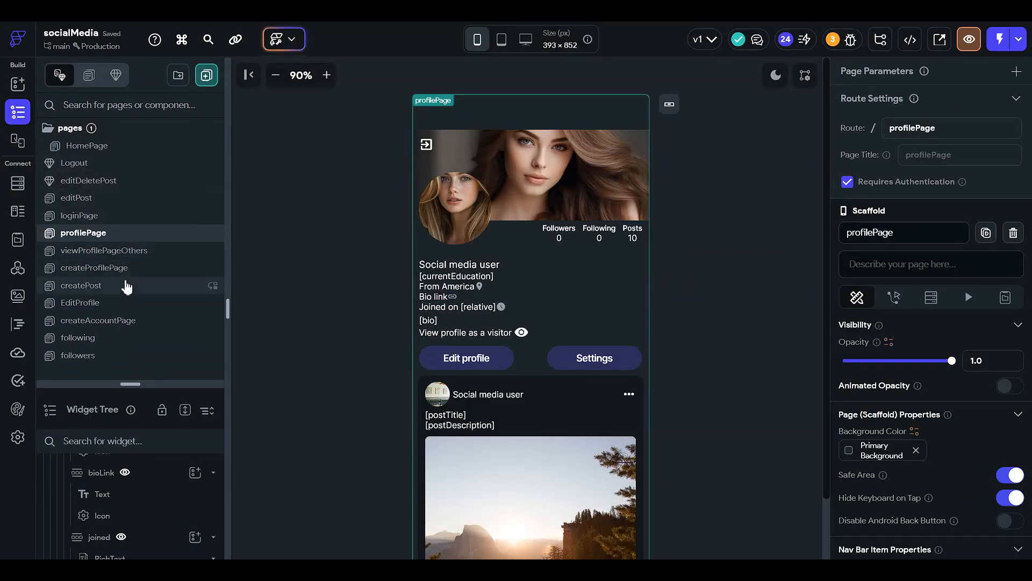
{"action": "left_click", "coordinate": [121, 305]}
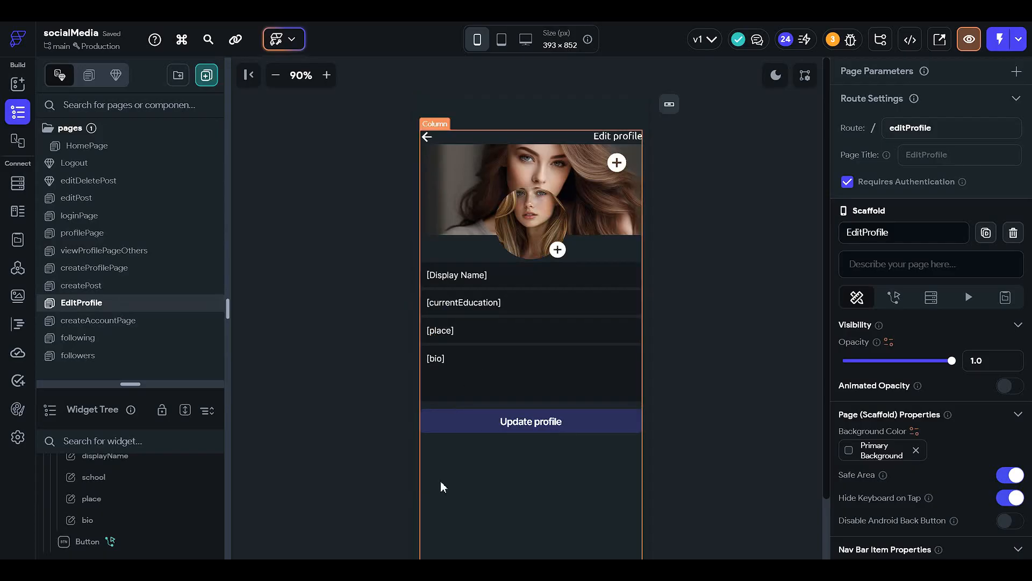
{"action": "left_click", "coordinate": [430, 255]}
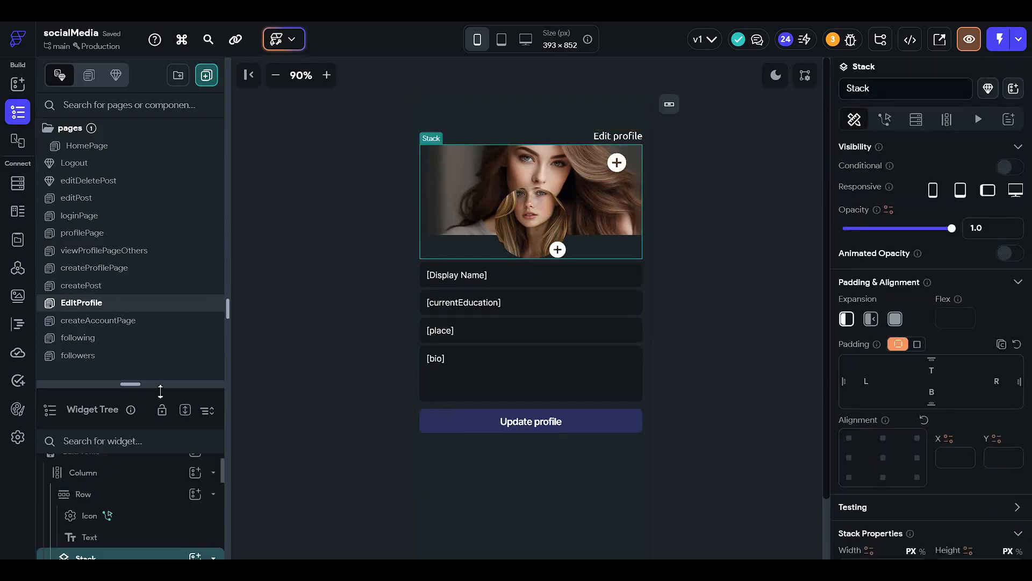
{"action": "left_click_drag", "start_coordinate": [160, 390], "coordinate": [158, 86]}
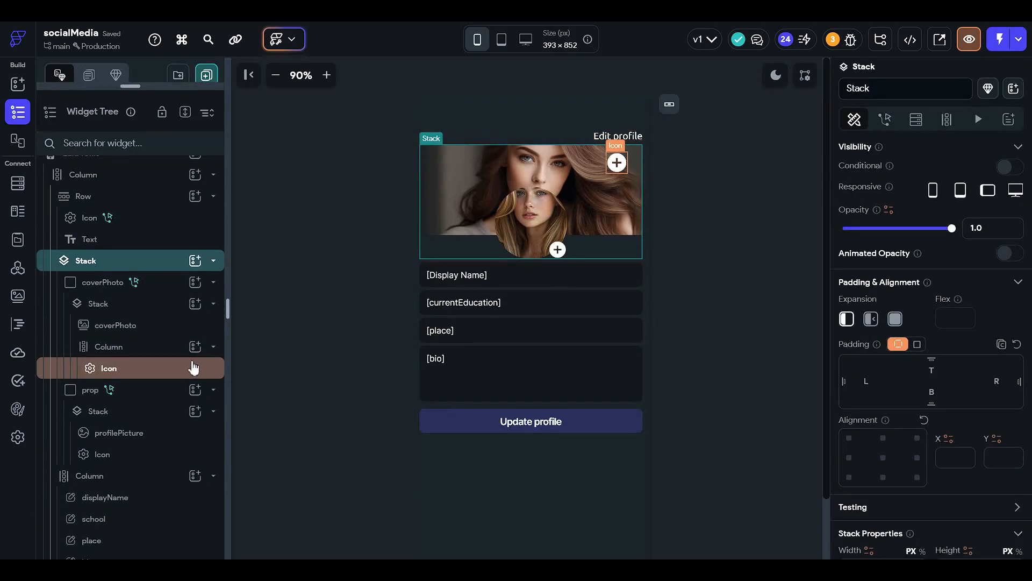
Step: Collapse the header Row and photo Stack in the widget tree, and select the Column holding the profile text fields
{"action": "left_click", "coordinate": [157, 286]}
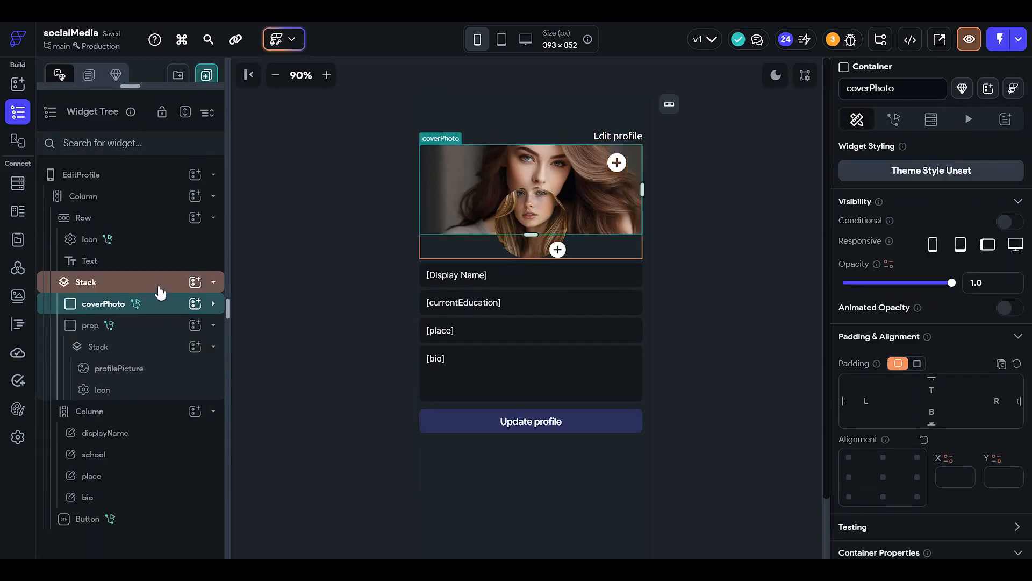
{"action": "left_click", "coordinate": [161, 283]}
{"action": "left_click", "coordinate": [162, 202]}
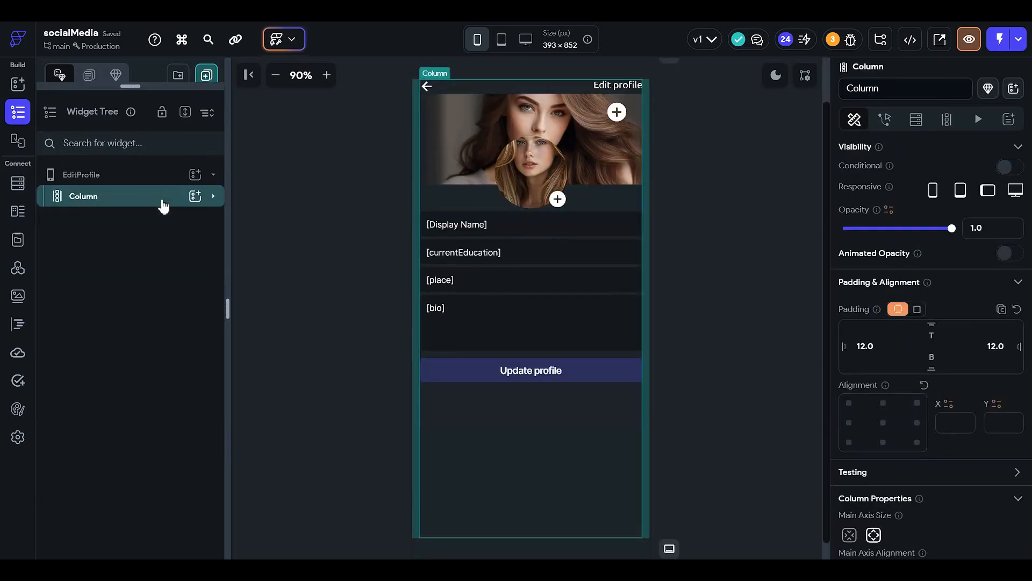
{"action": "left_click", "coordinate": [157, 223]}
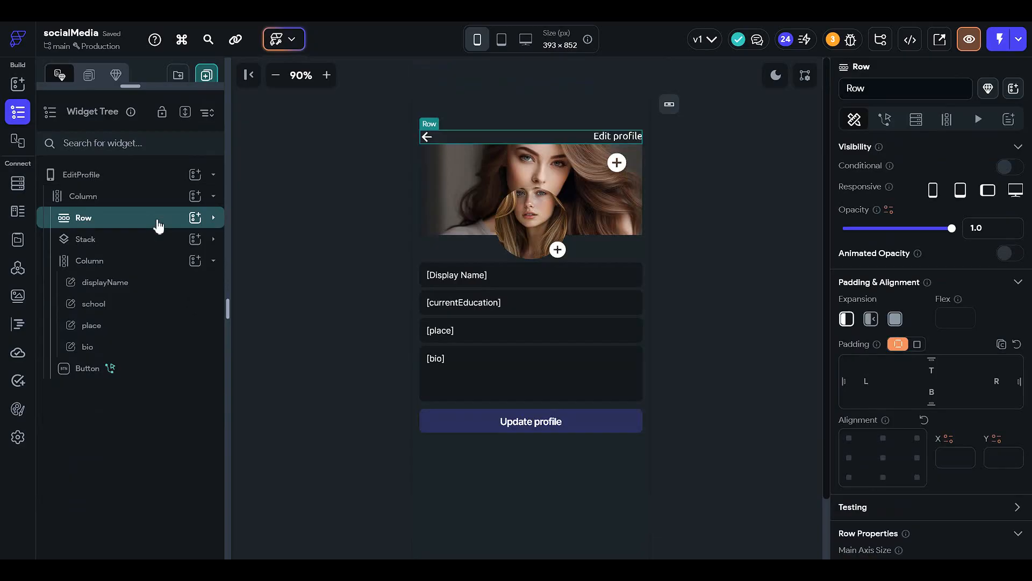
{"action": "left_click", "coordinate": [153, 265]}
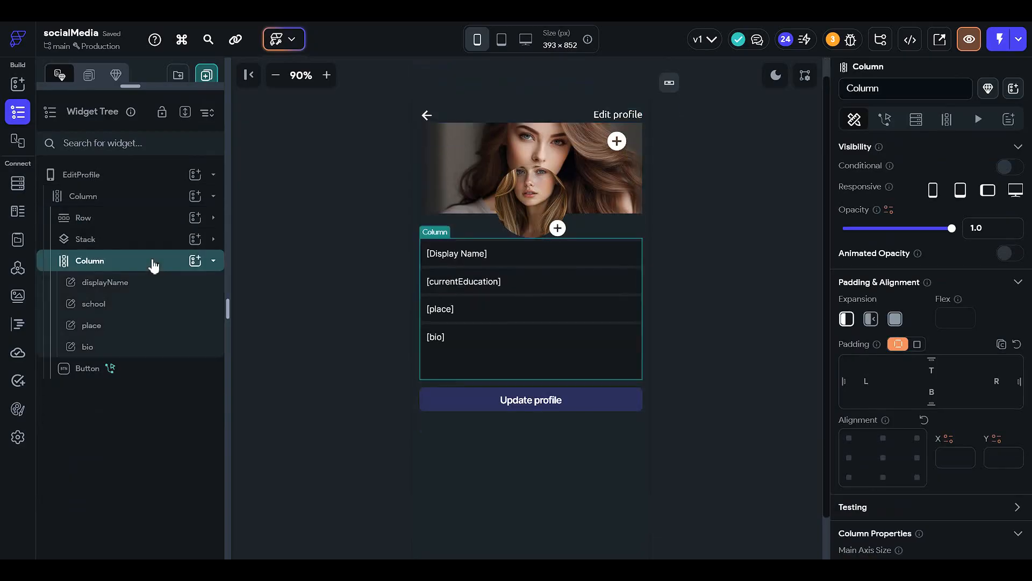
Step: Add a Row to the text fields' Column and place it first, above displayName
{"action": "left_click", "coordinate": [196, 260]}
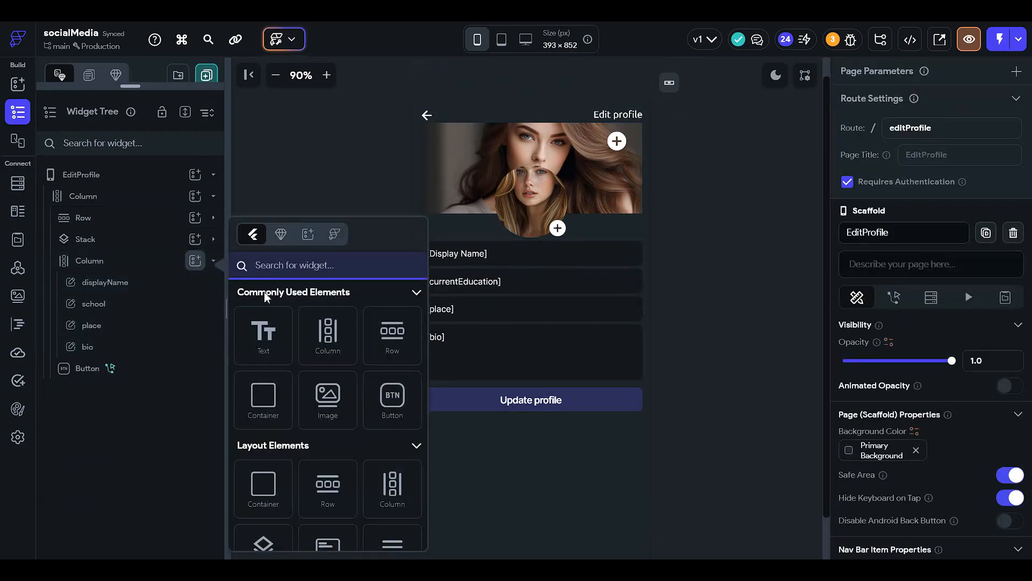
{"action": "left_click", "coordinate": [392, 331]}
{"action": "left_click_drag", "start_coordinate": [143, 378], "coordinate": [154, 273]}
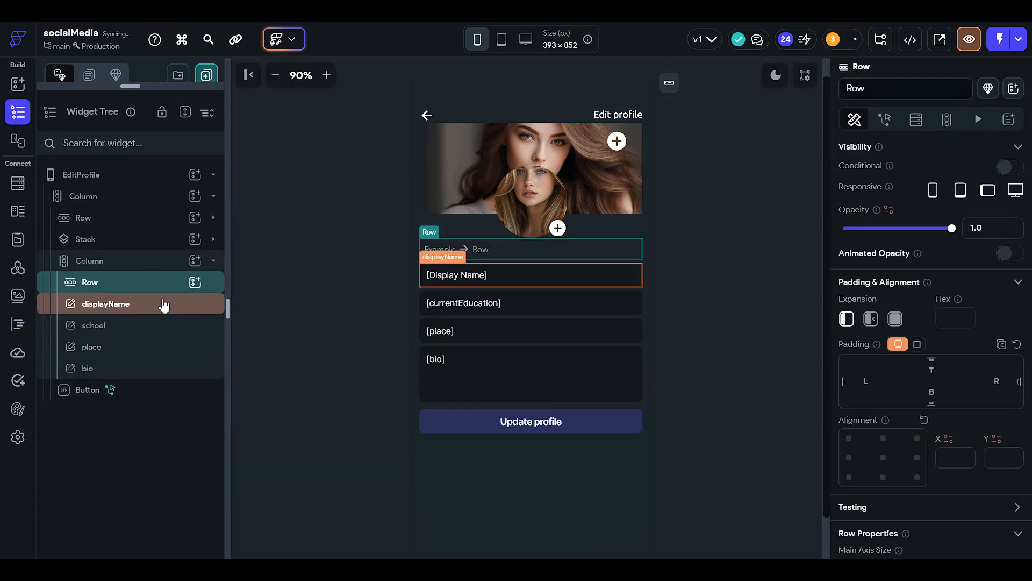
Step: Add a Text widget and an Icon widget to the new Row above displayName
{"action": "left_click", "coordinate": [195, 282]}
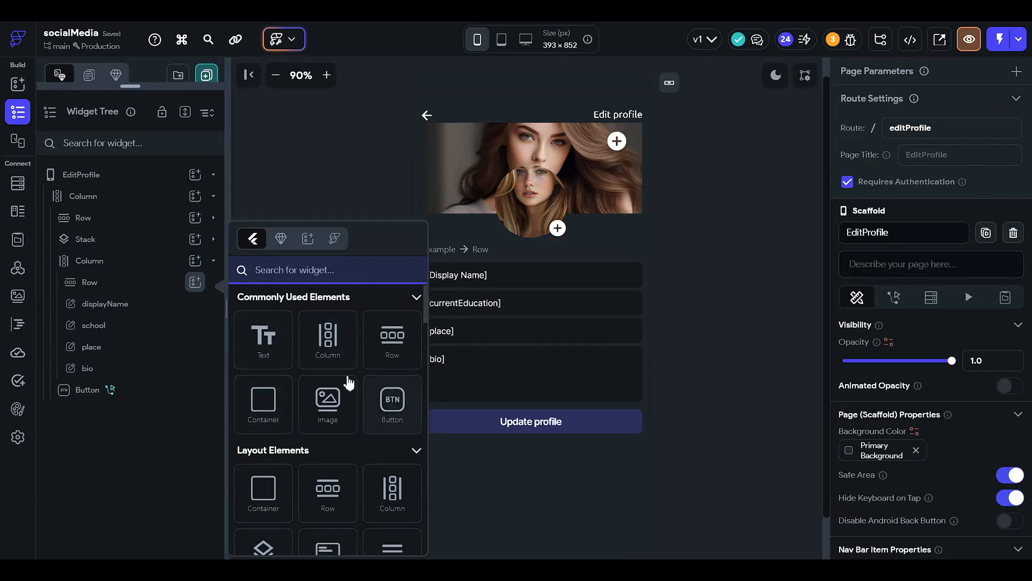
{"action": "left_click", "coordinate": [281, 348]}
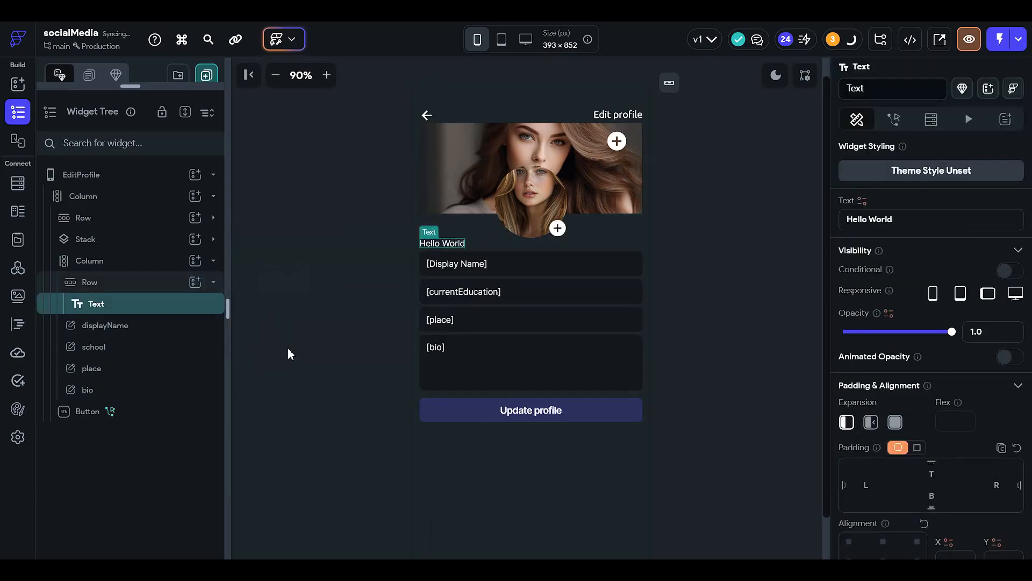
{"action": "left_click", "coordinate": [195, 282]}
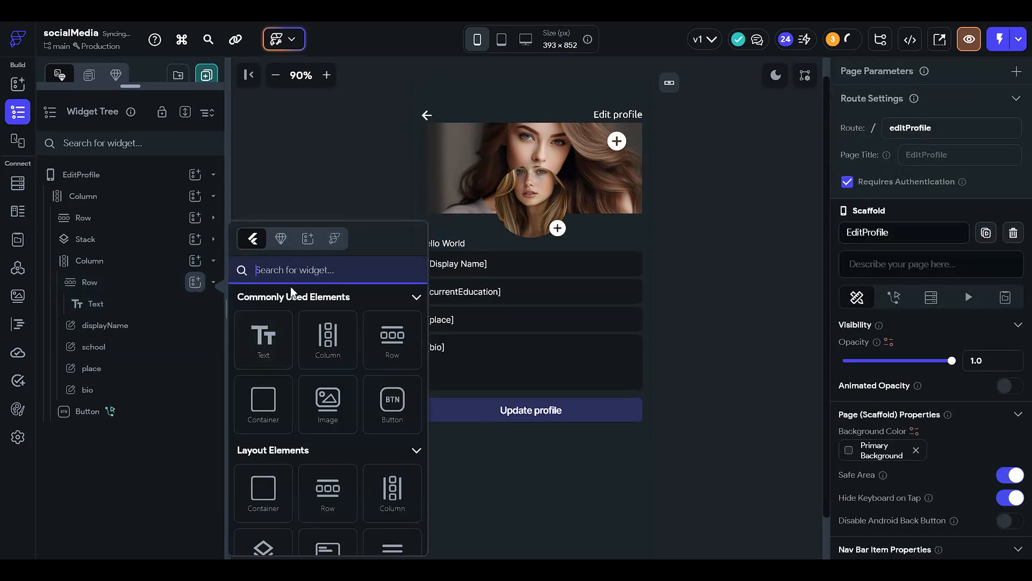
{"action": "type", "text": "icon"}
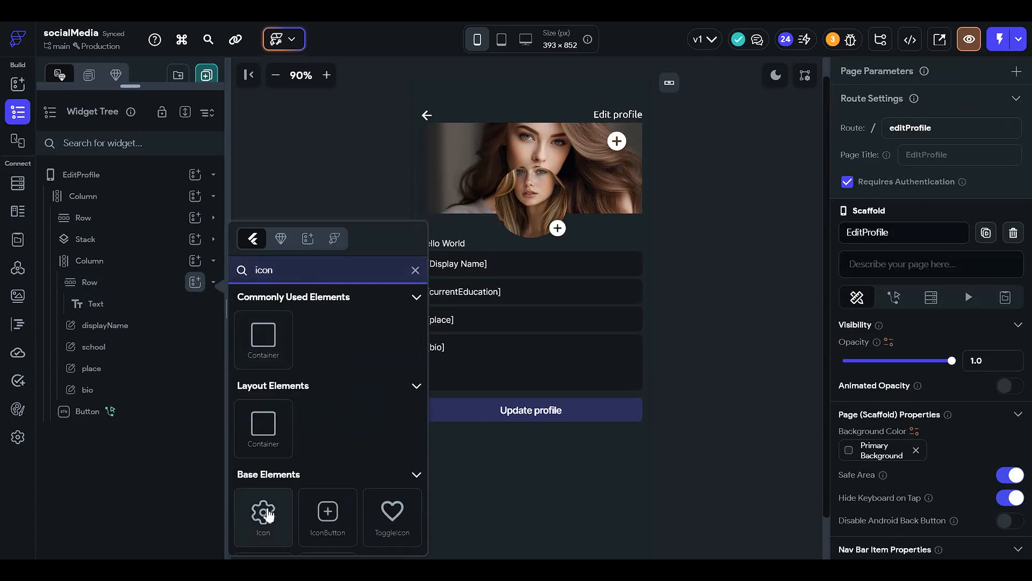
{"action": "left_click", "coordinate": [263, 513]}
Step: Set the text of the new Text widget to "Add bio link"
{"action": "left_click", "coordinate": [442, 245]}
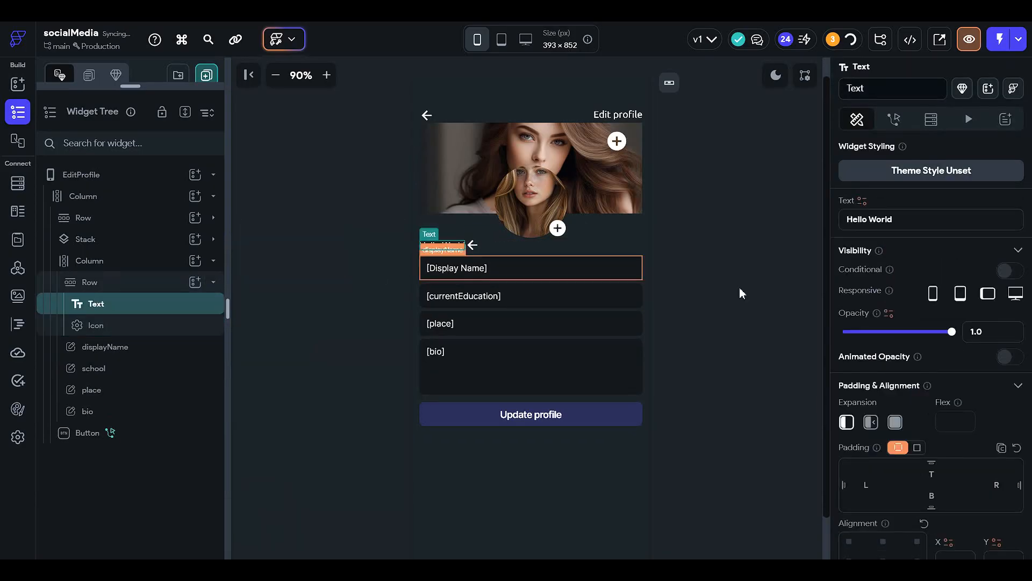
{"action": "type", "text": "A"}
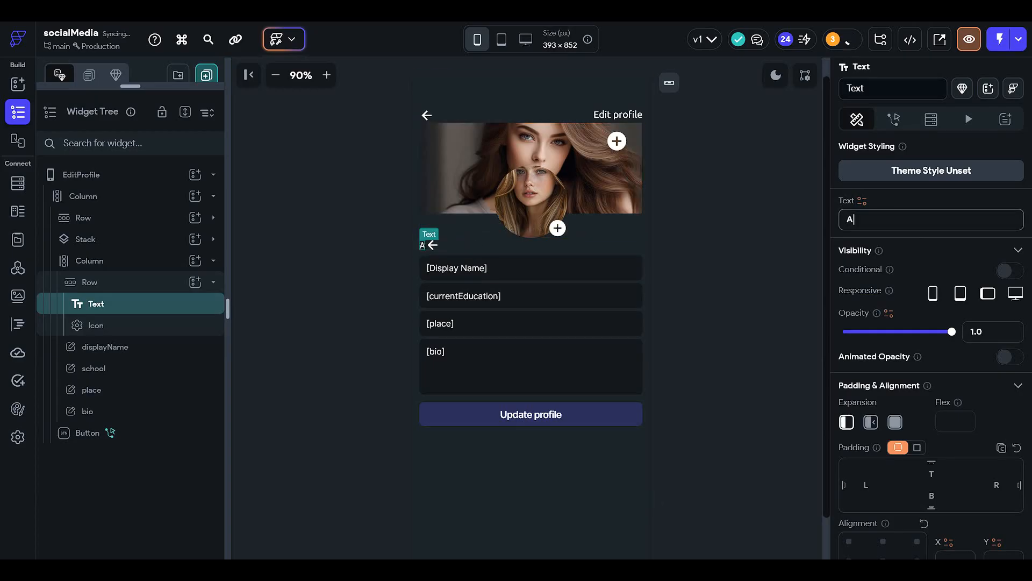
{"action": "type", "text": "dd bio link"}
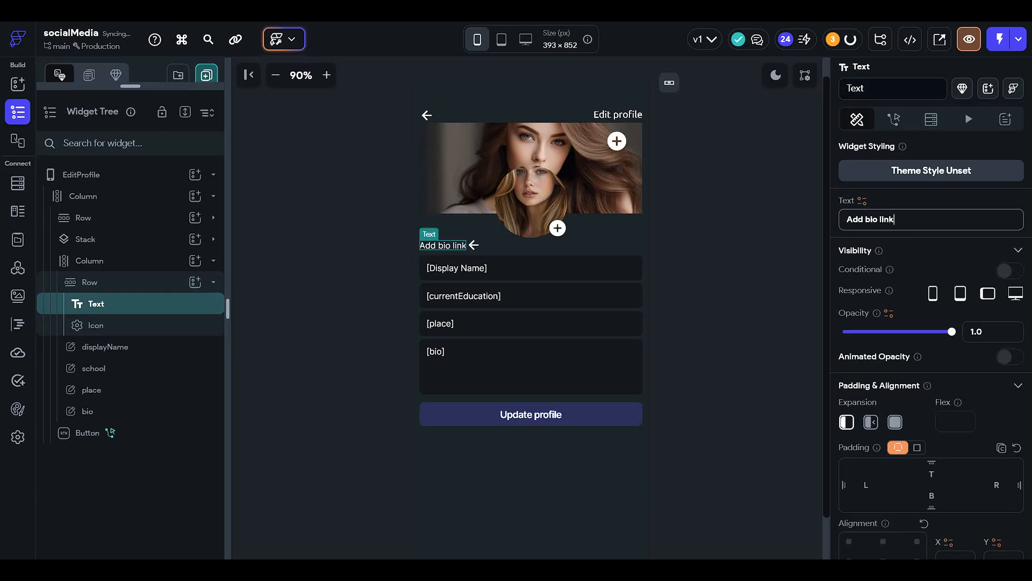
Step: Search the Material icons for "link" and change the new Icon widget to the Link icon
{"action": "left_click", "coordinate": [474, 245]}
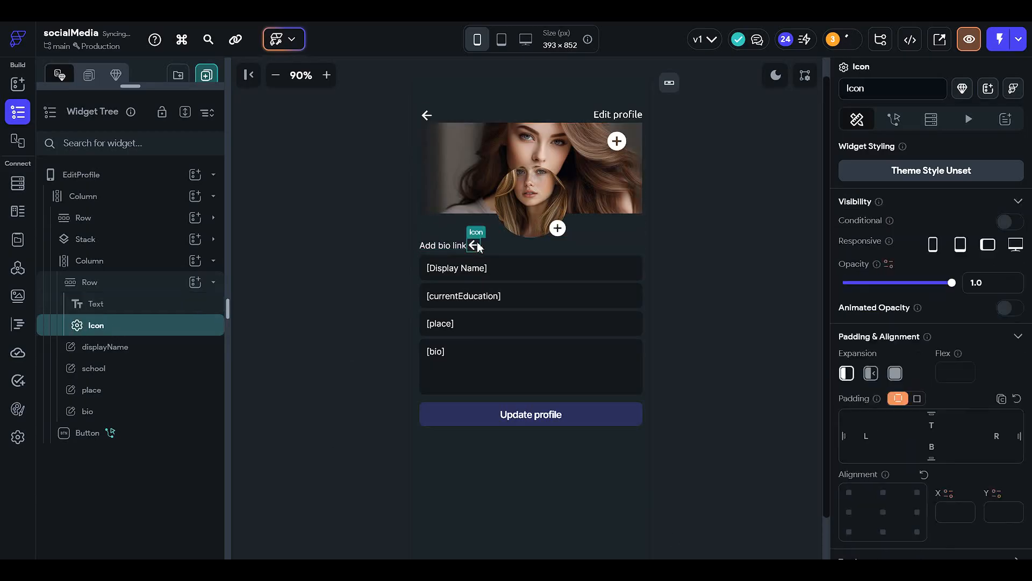
{"action": "scroll", "coordinate": [926, 374], "scroll_direction": "down", "scroll_amount": 4}
{"action": "left_click", "coordinate": [872, 466]}
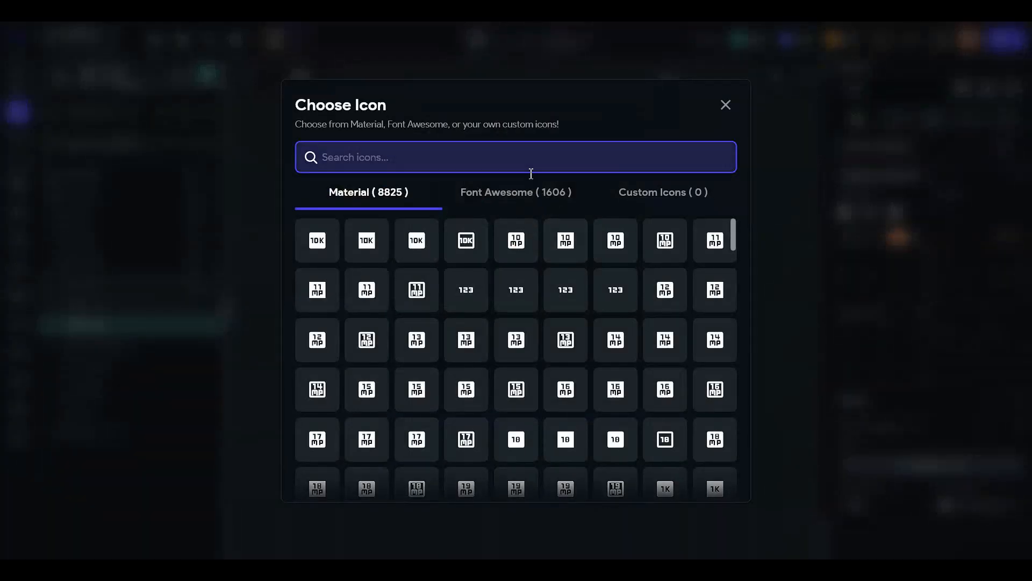
{"action": "type", "text": "link"}
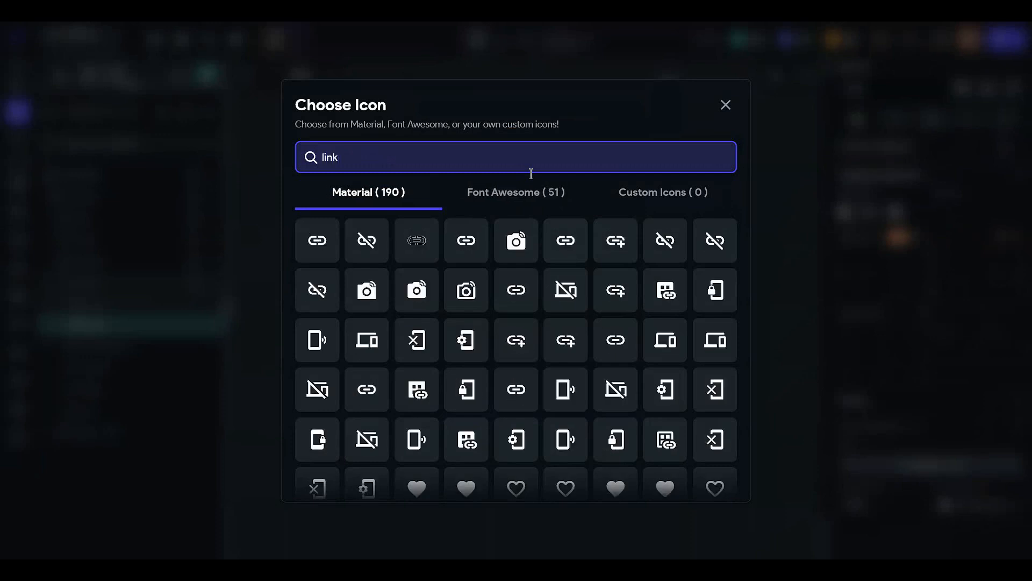
{"action": "left_click", "coordinate": [318, 240]}
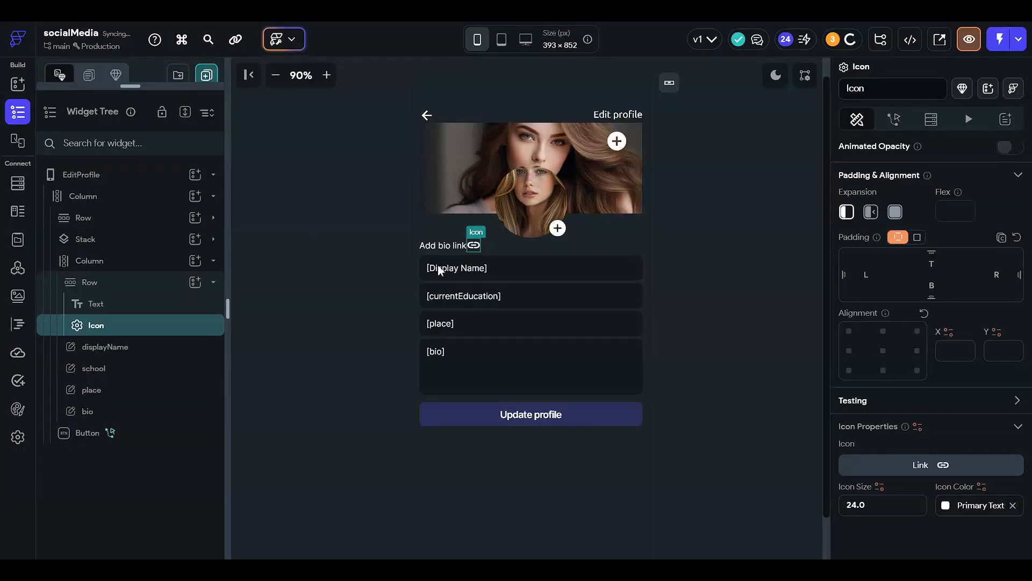
{"action": "left_click", "coordinate": [169, 282]}
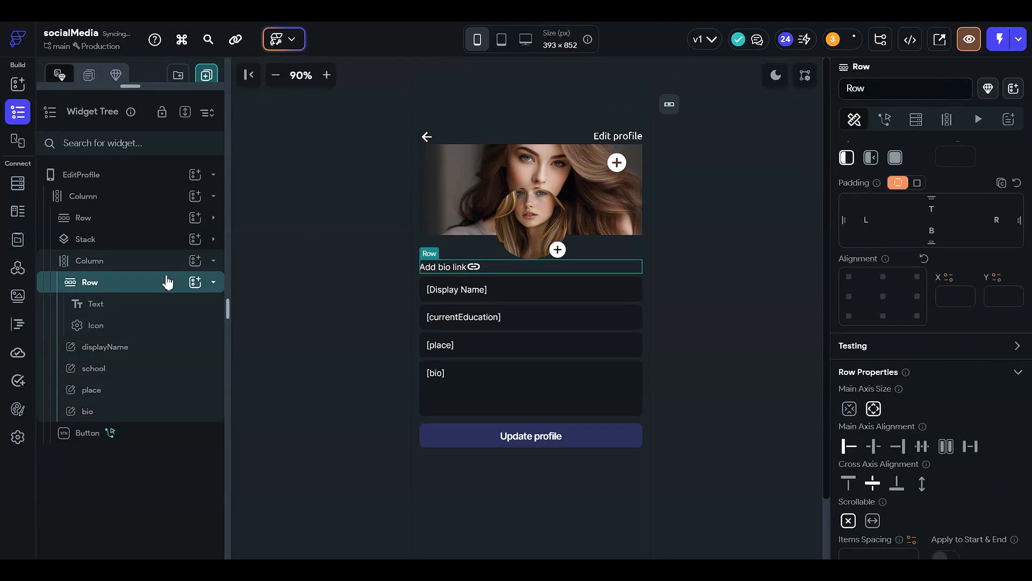
{"action": "right_click", "coordinate": [167, 285]}
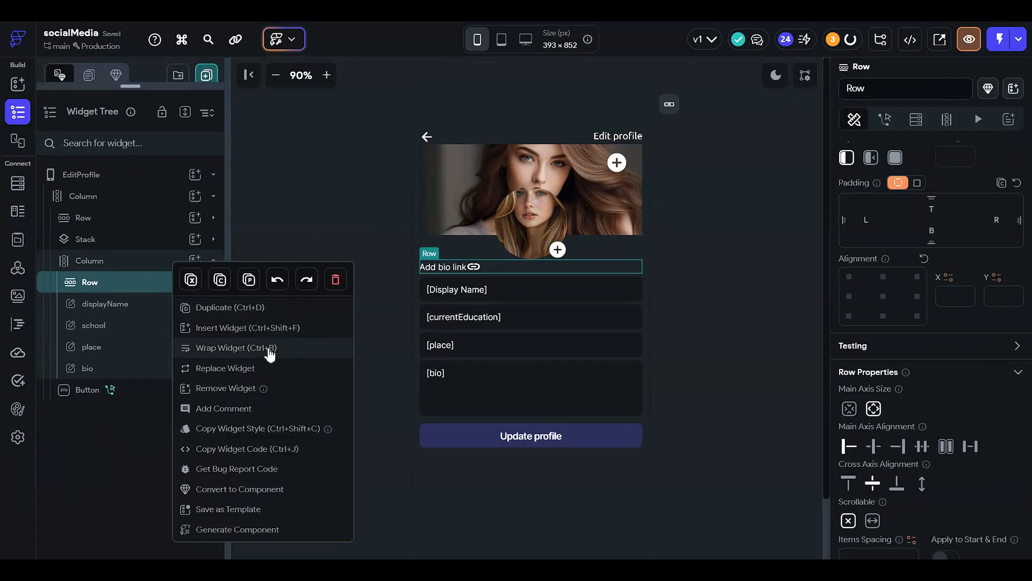
{"action": "left_click", "coordinate": [270, 350]}
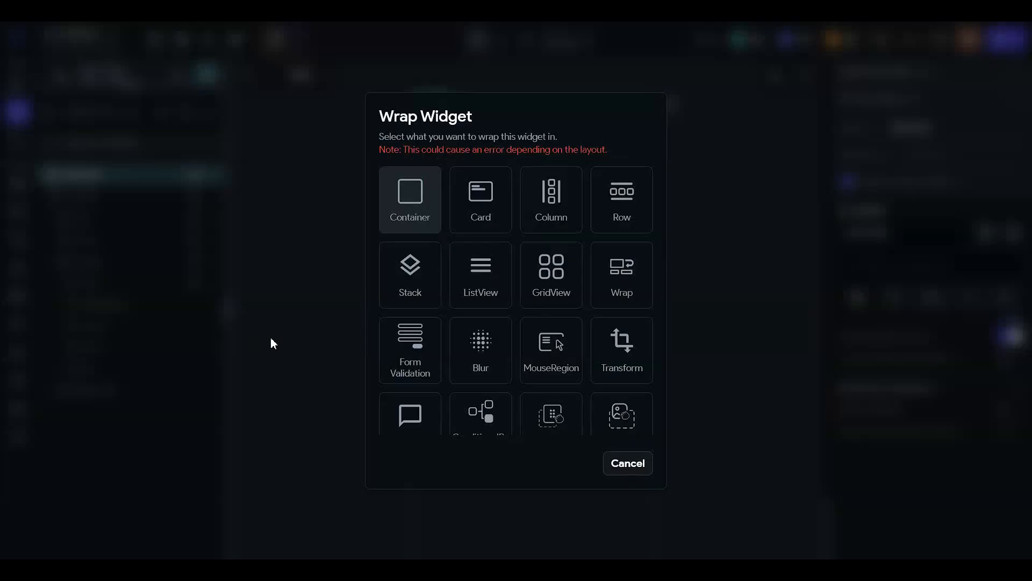
{"action": "left_click", "coordinate": [616, 463]}
{"action": "left_click", "coordinate": [146, 280]}
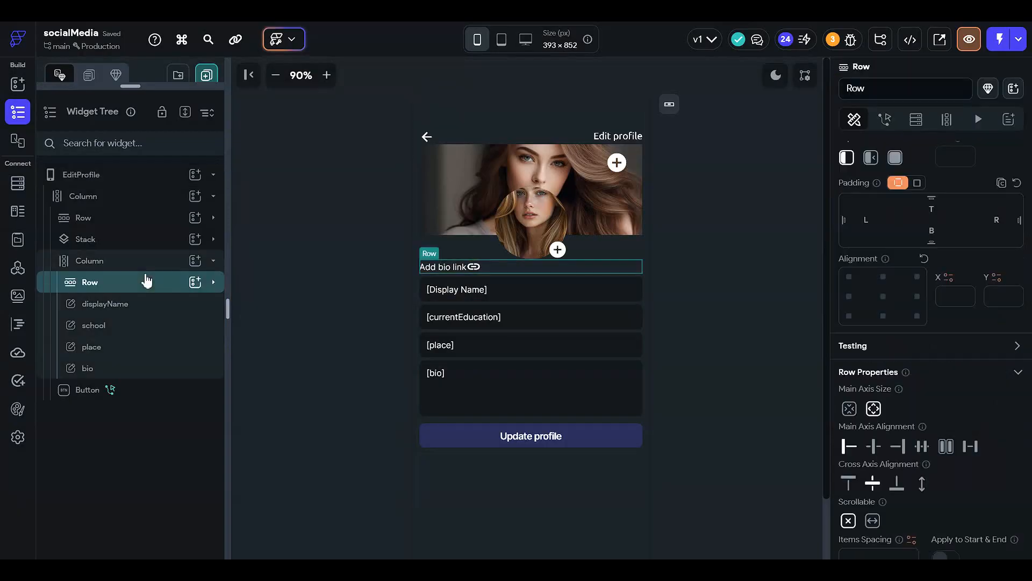
{"action": "left_click", "coordinate": [146, 281]}
{"action": "right_click", "coordinate": [165, 285]}
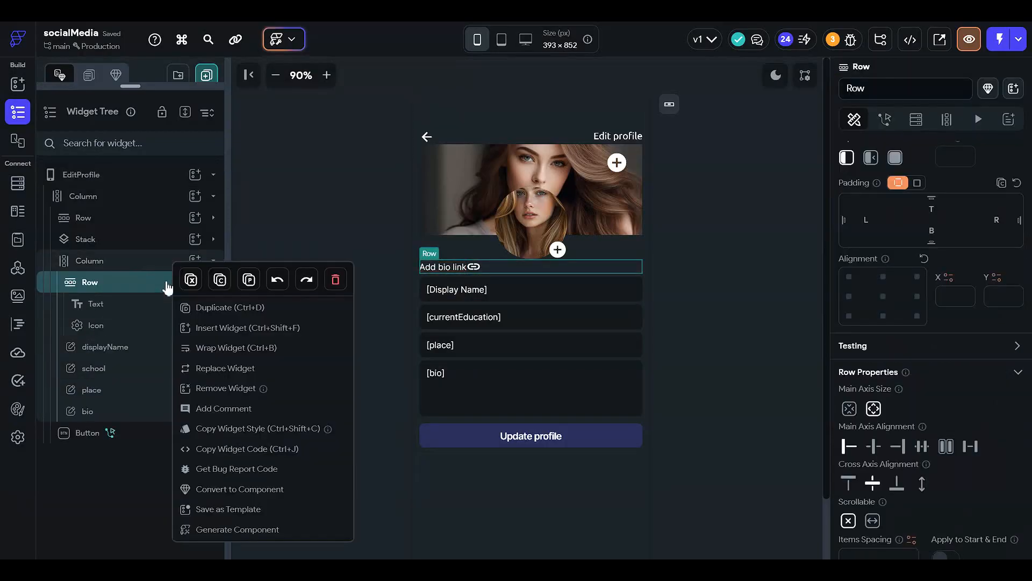
{"action": "left_click", "coordinate": [124, 312]}
Step: Add a Container to the bio link Row and place a Row inside that Container
{"action": "left_click", "coordinate": [195, 282]}
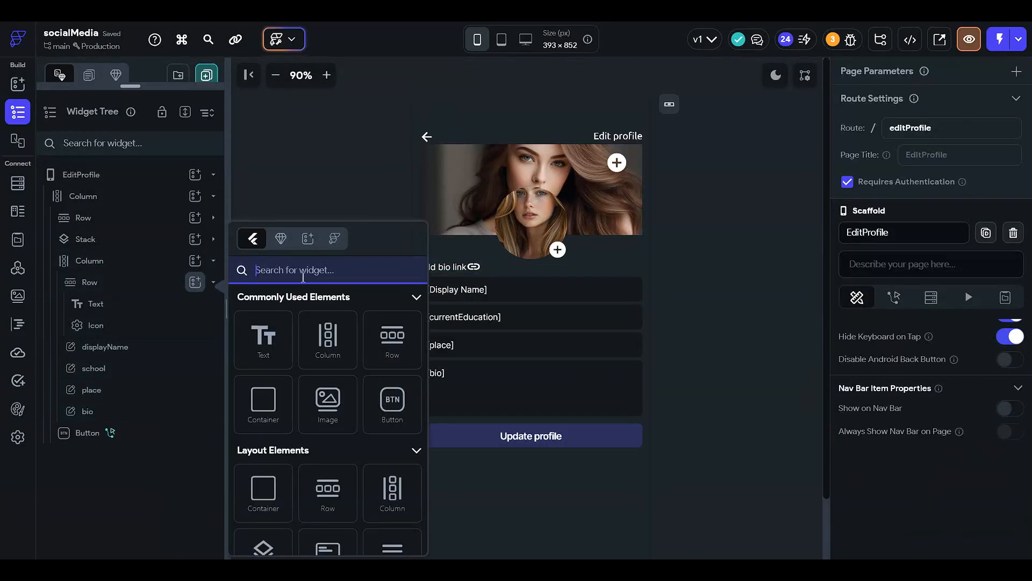
{"action": "left_click", "coordinate": [263, 399]}
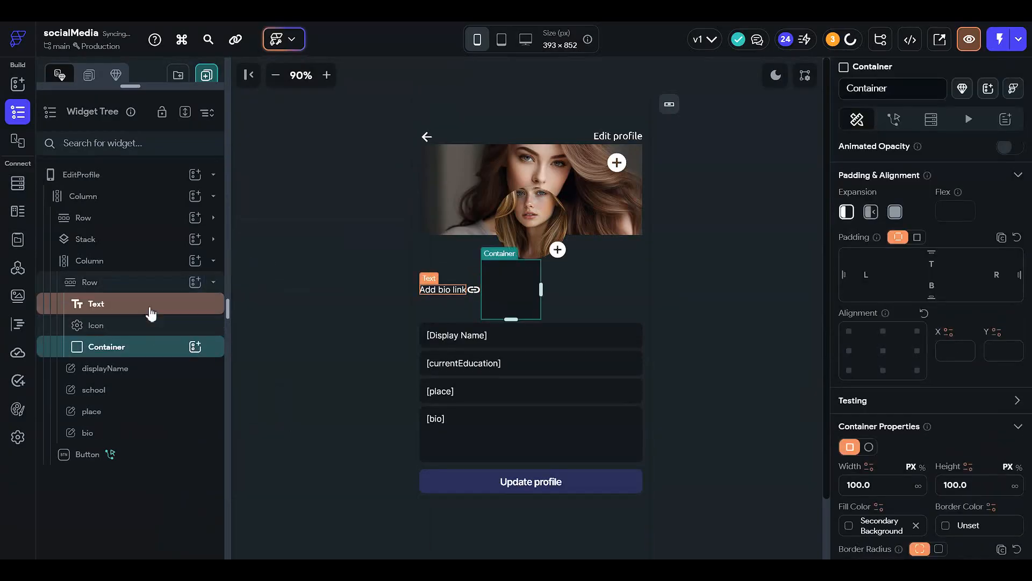
{"action": "left_click", "coordinate": [194, 346]}
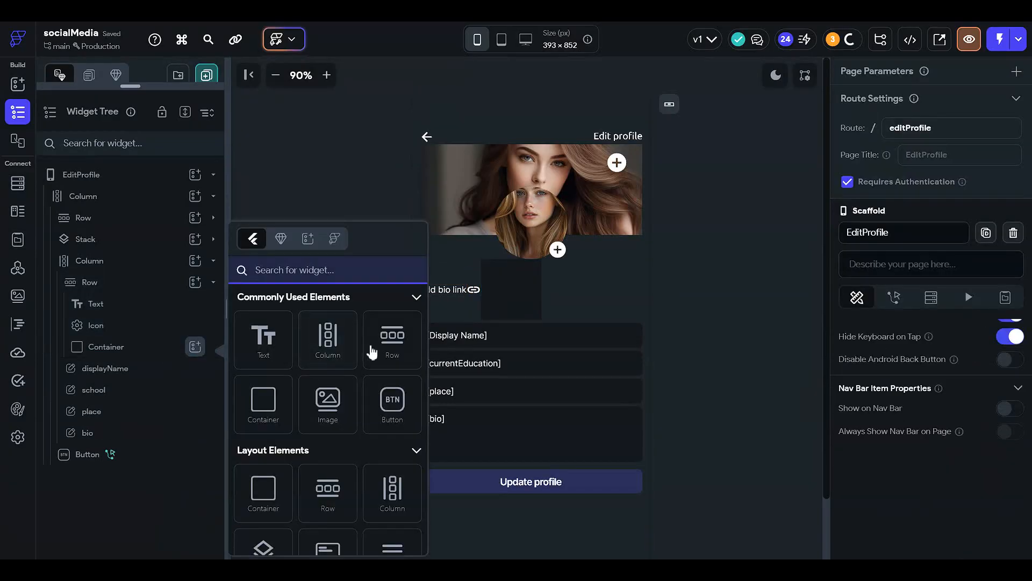
{"action": "left_click", "coordinate": [389, 341]}
Step: Move the "Add bio link" Text and the link Icon into the Row inside the Container
{"action": "left_click", "coordinate": [173, 350]}
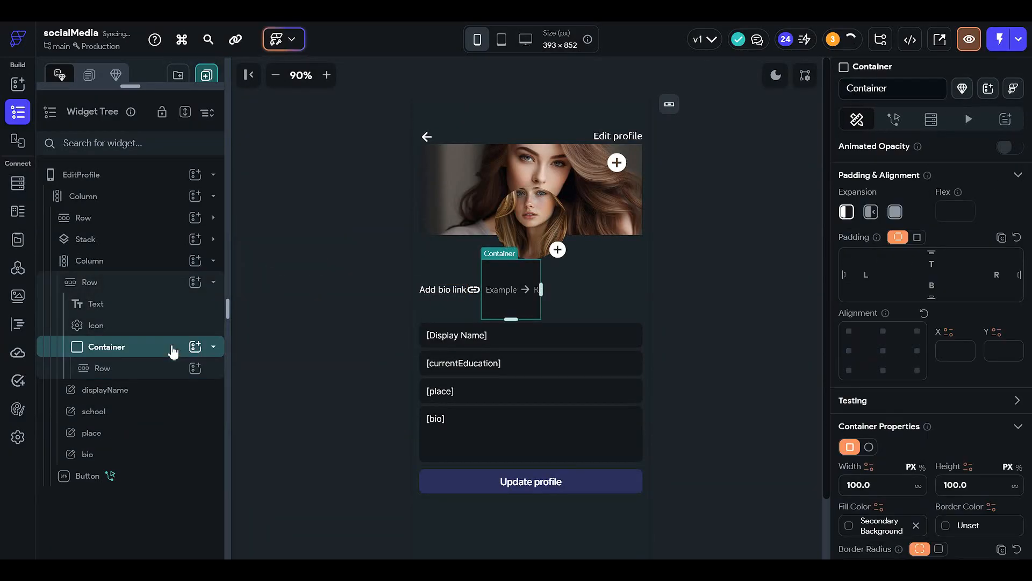
{"action": "left_click", "coordinate": [153, 304]}
{"action": "left_click_drag", "start_coordinate": [154, 307], "coordinate": [154, 367]}
{"action": "left_click", "coordinate": [145, 306]}
{"action": "left_click_drag", "start_coordinate": [145, 305], "coordinate": [152, 336]}
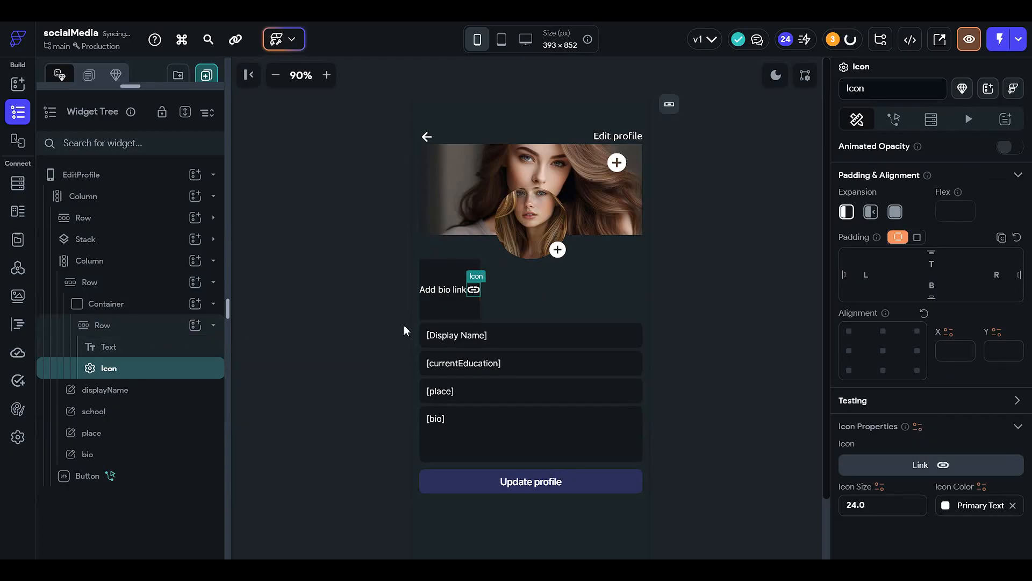
{"action": "left_click", "coordinate": [706, 304]}
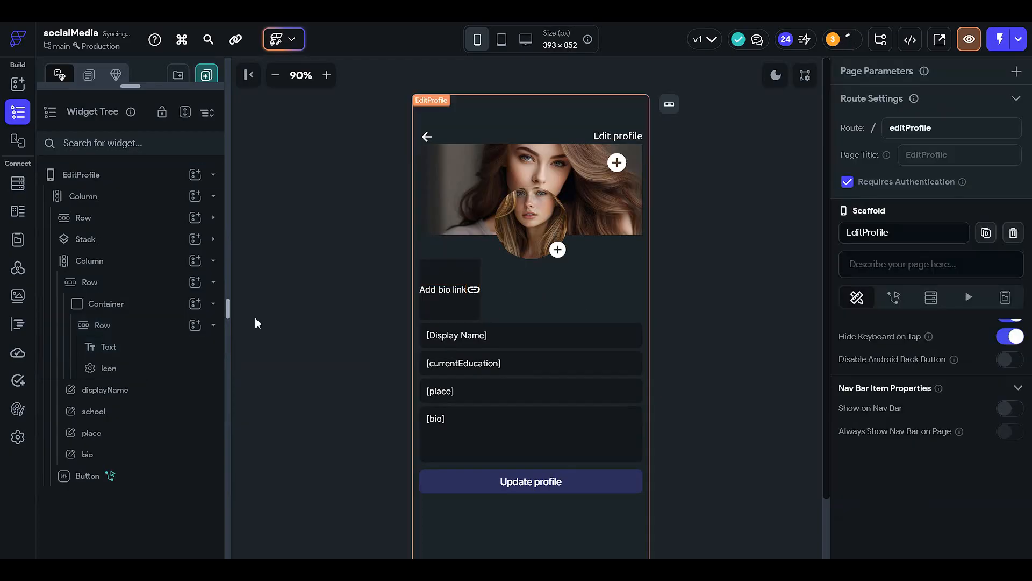
Step: Set the left and right padding of the Row inside the Container to 5
{"action": "left_click", "coordinate": [153, 326]}
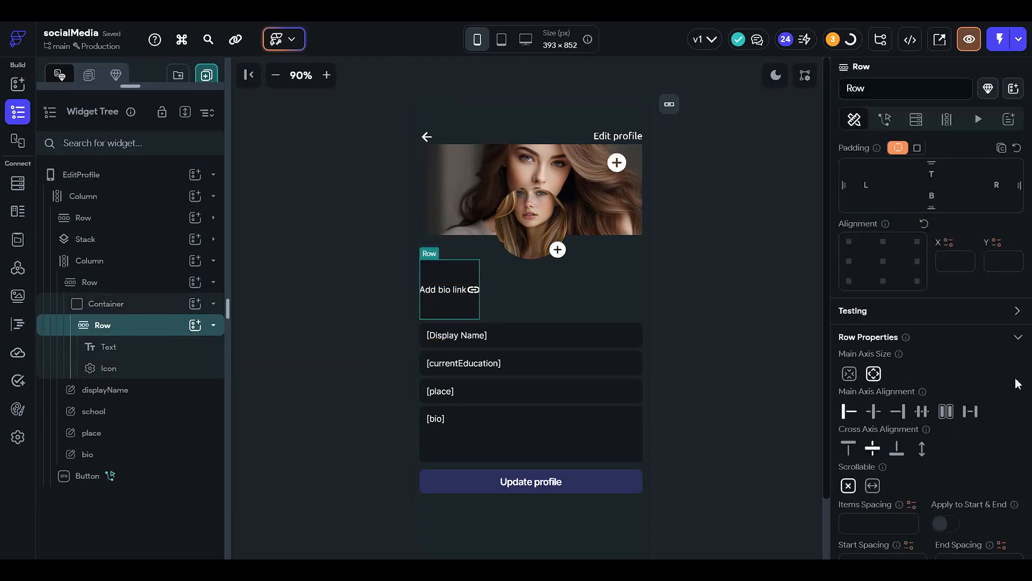
{"action": "scroll", "coordinate": [933, 398], "scroll_direction": "down", "scroll_amount": 2}
{"action": "scroll", "coordinate": [932, 395], "scroll_direction": "up", "scroll_amount": 4}
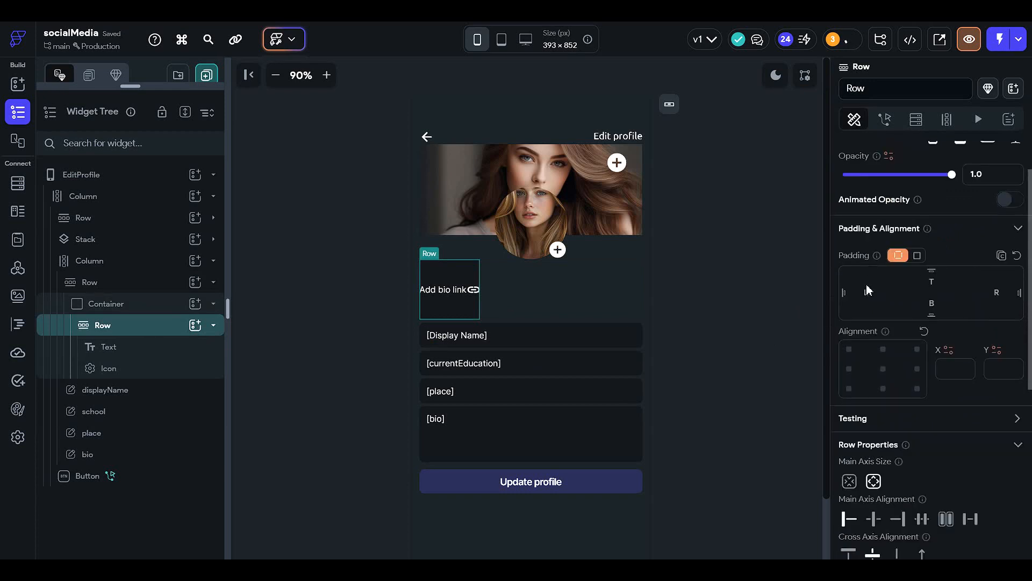
{"action": "left_click", "coordinate": [867, 294]}
{"action": "type", "text": "5"}
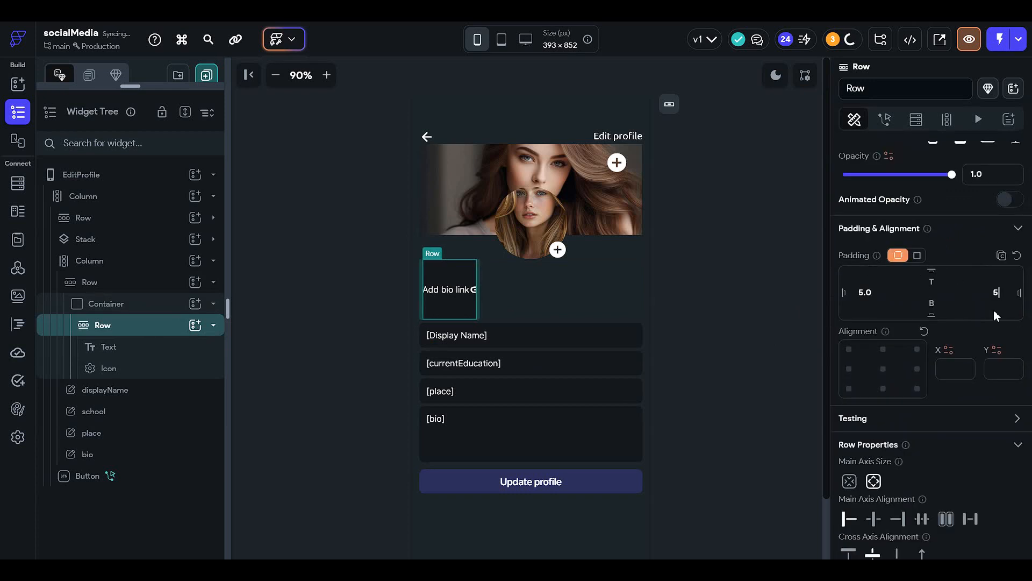
{"action": "left_click", "coordinate": [293, 289]}
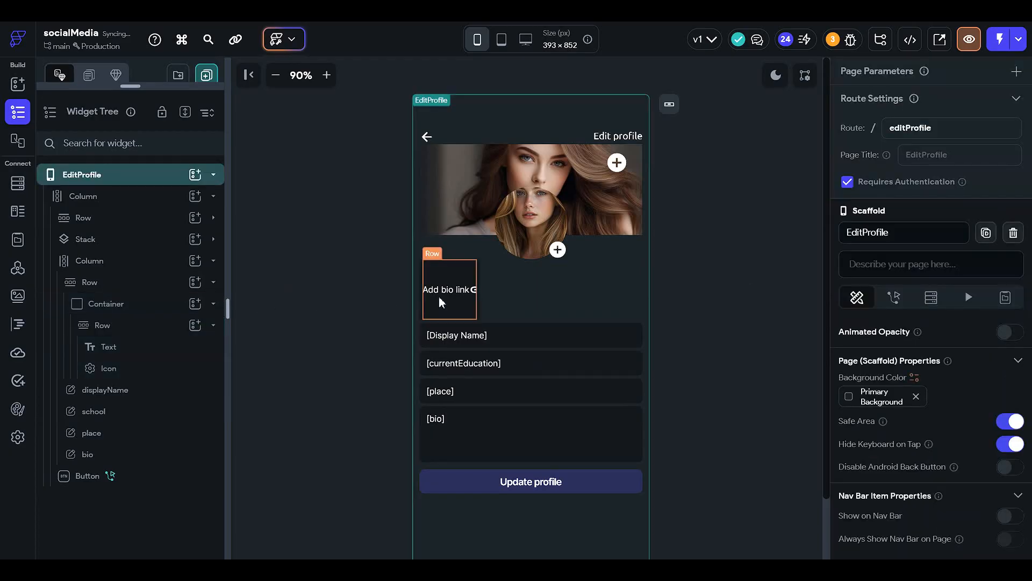
Step: Try a width of 150 px on the bio link Container, and clear both its width and height
{"action": "left_click", "coordinate": [159, 328]}
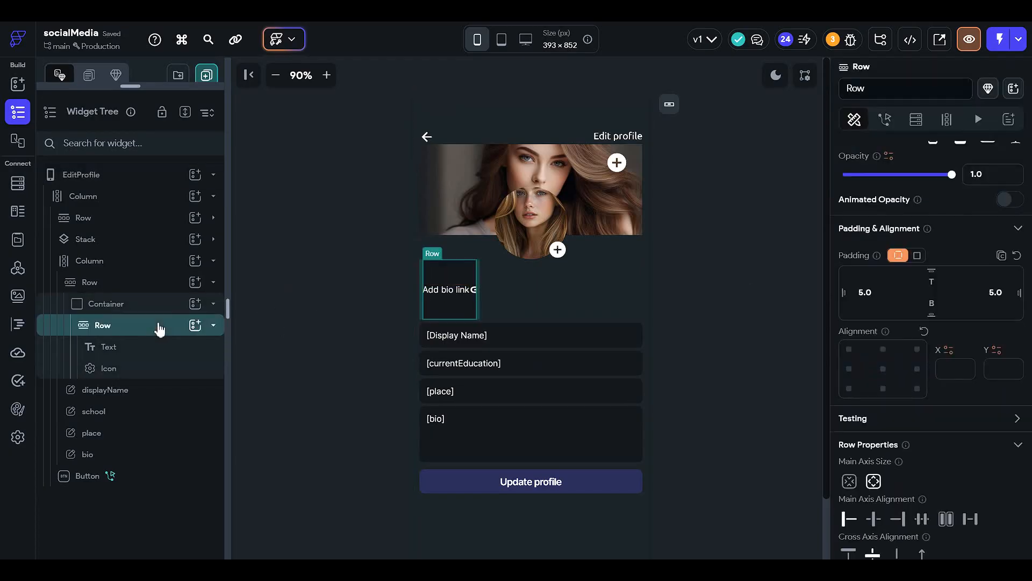
{"action": "left_click", "coordinate": [156, 304]}
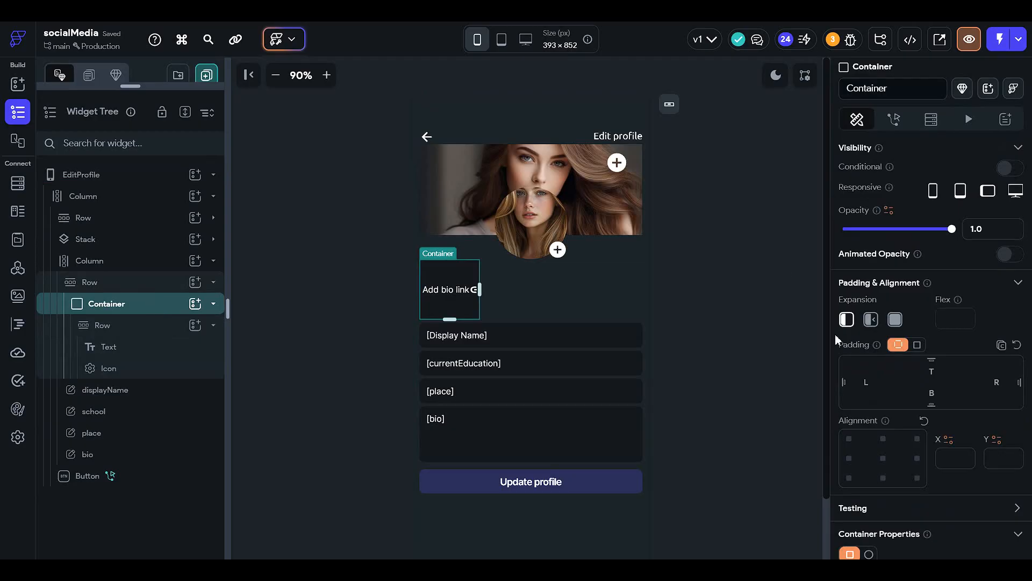
{"action": "scroll", "coordinate": [837, 338], "scroll_direction": "down", "scroll_amount": 4}
{"action": "left_click", "coordinate": [863, 377]}
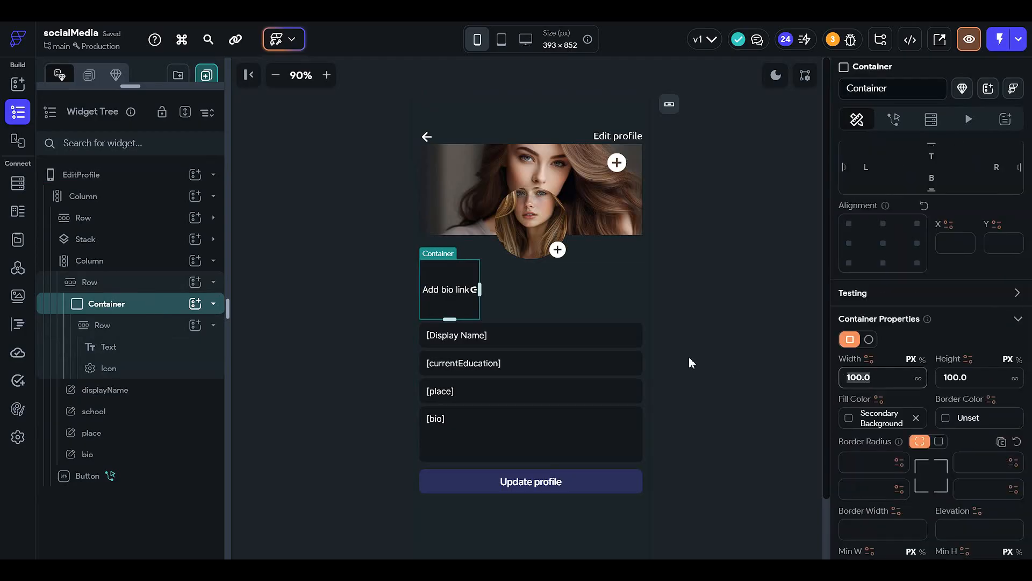
{"action": "type", "text": "150"}
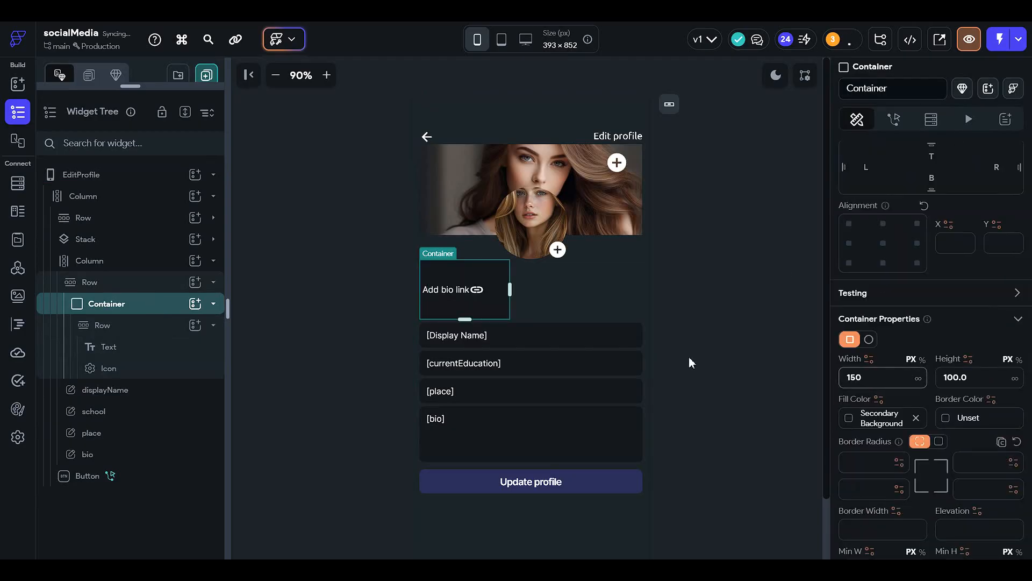
{"action": "key", "text": "Return"}
{"action": "key", "text": "BackSpace"}
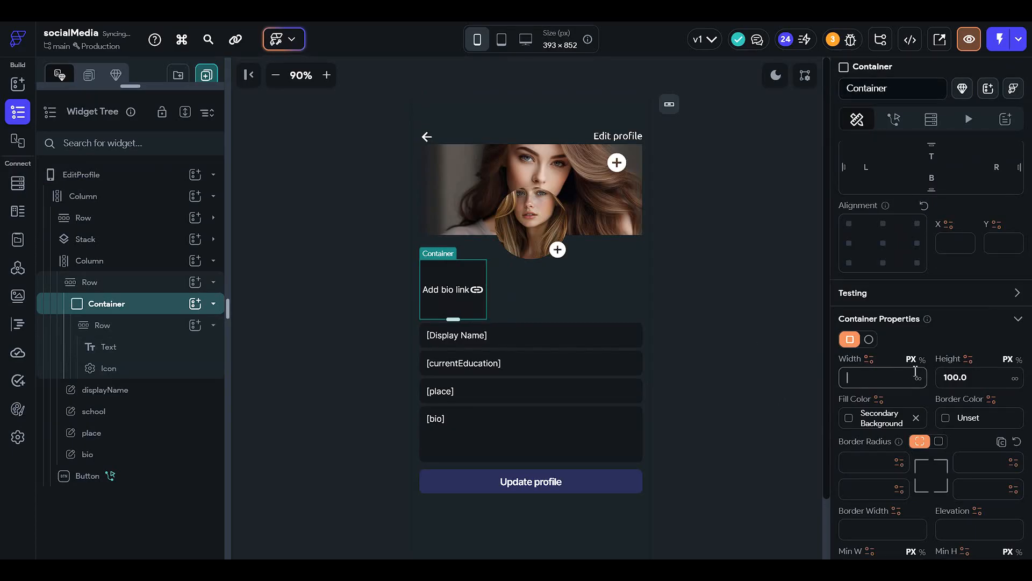
{"action": "left_click", "coordinate": [991, 379]}
{"action": "key", "text": "BackSpace"}
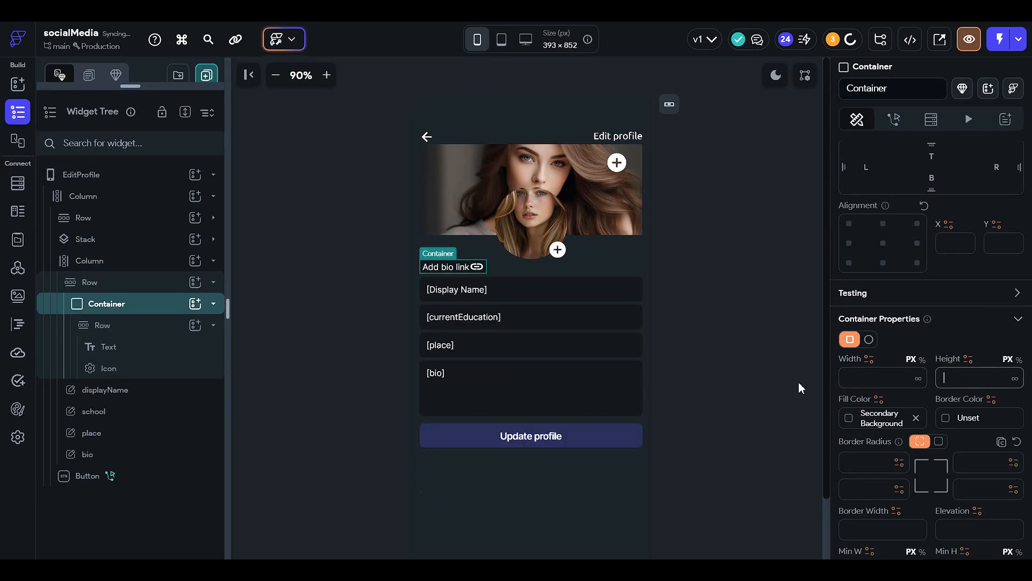
Step: Set the top and bottom padding of the Row inside the bio link Container to 5
{"action": "left_click", "coordinate": [132, 327]}
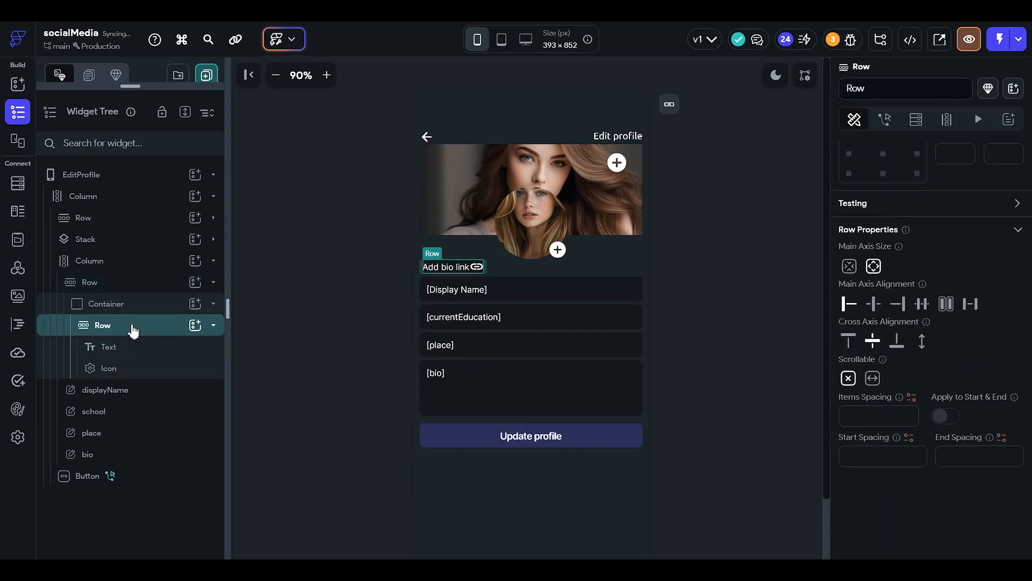
{"action": "scroll", "coordinate": [936, 291], "scroll_direction": "up", "scroll_amount": 3}
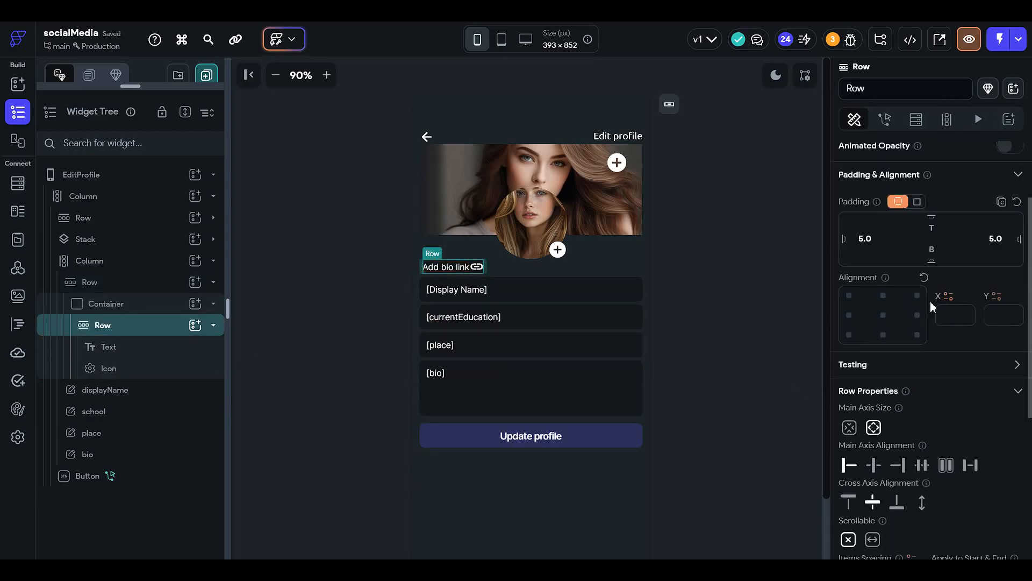
{"action": "left_click", "coordinate": [938, 234]}
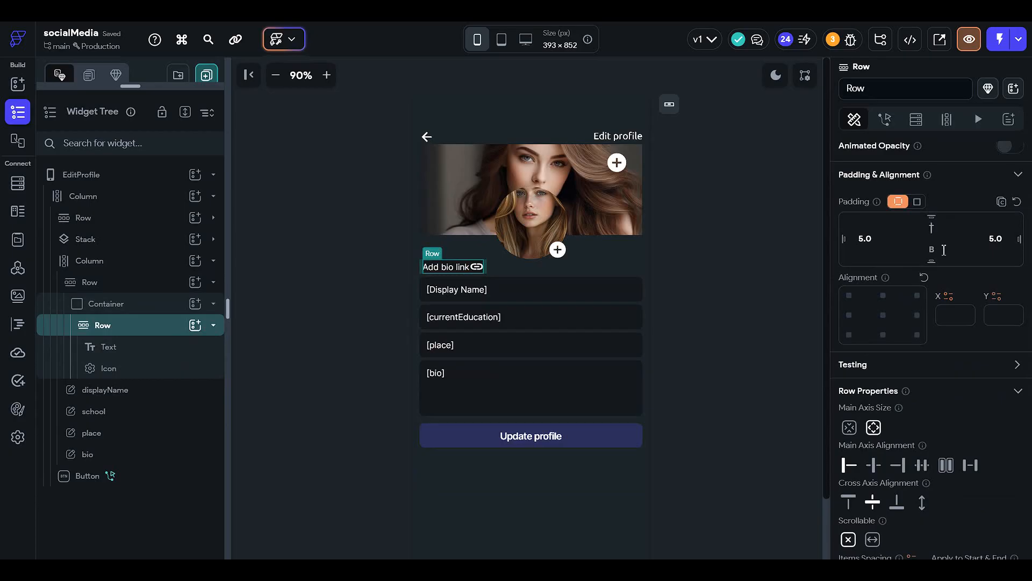
{"action": "type", "text": "5"}
{"action": "key", "text": "Return"}
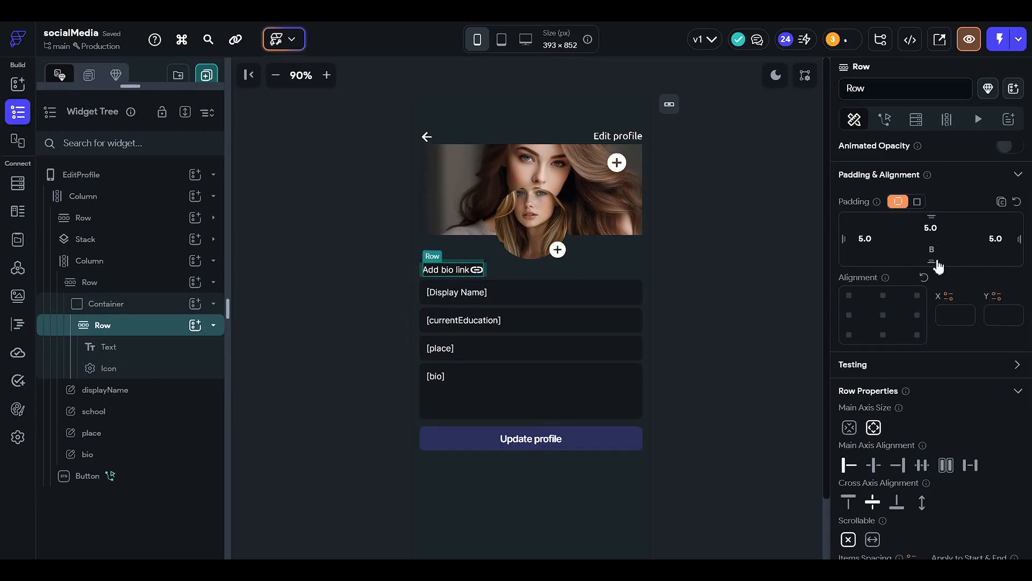
{"action": "left_click", "coordinate": [933, 250]}
{"action": "type", "text": "5"}
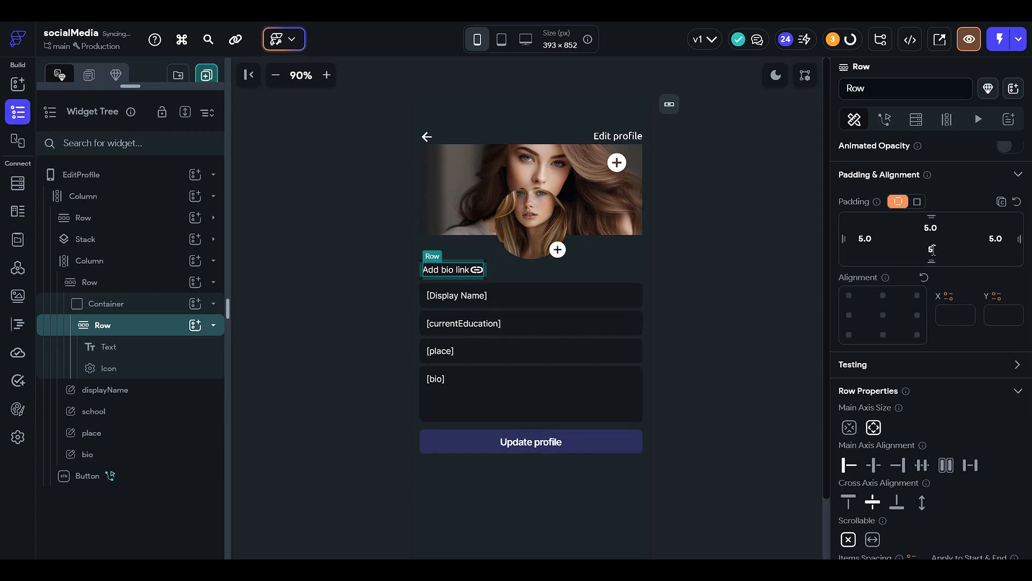
{"action": "left_click", "coordinate": [414, 223]}
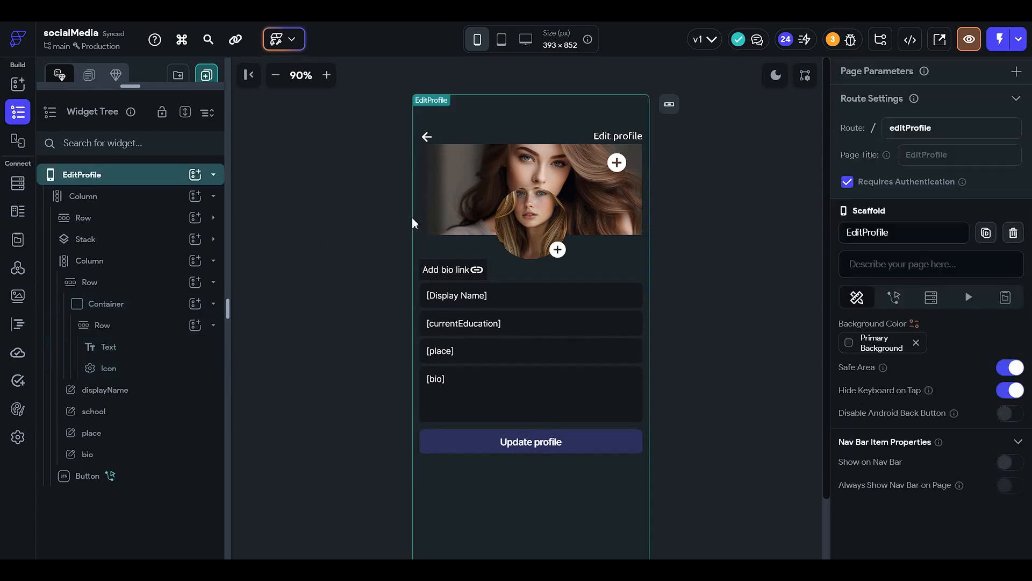
{"action": "left_click", "coordinate": [485, 265]}
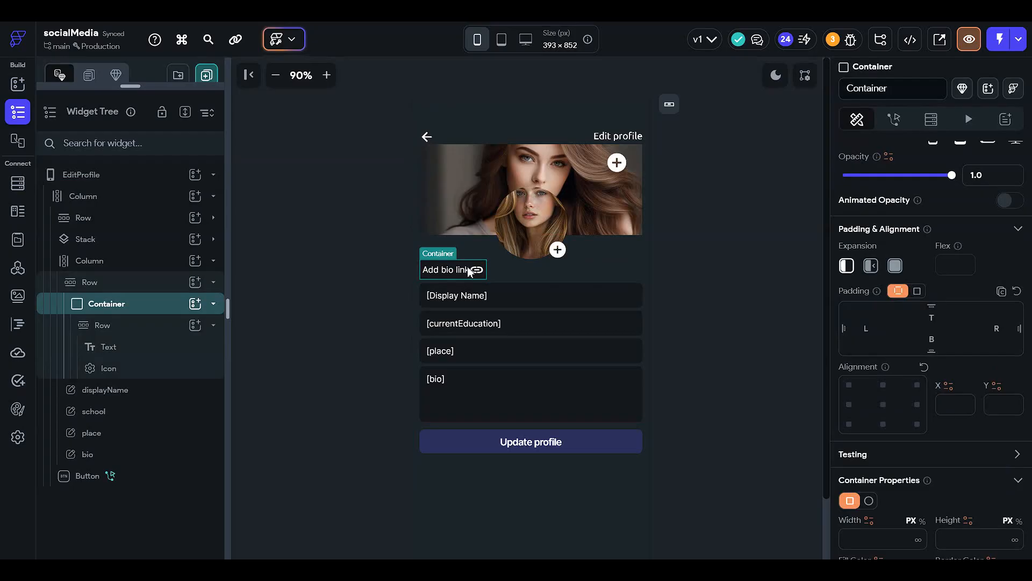
{"action": "left_click", "coordinate": [762, 196]}
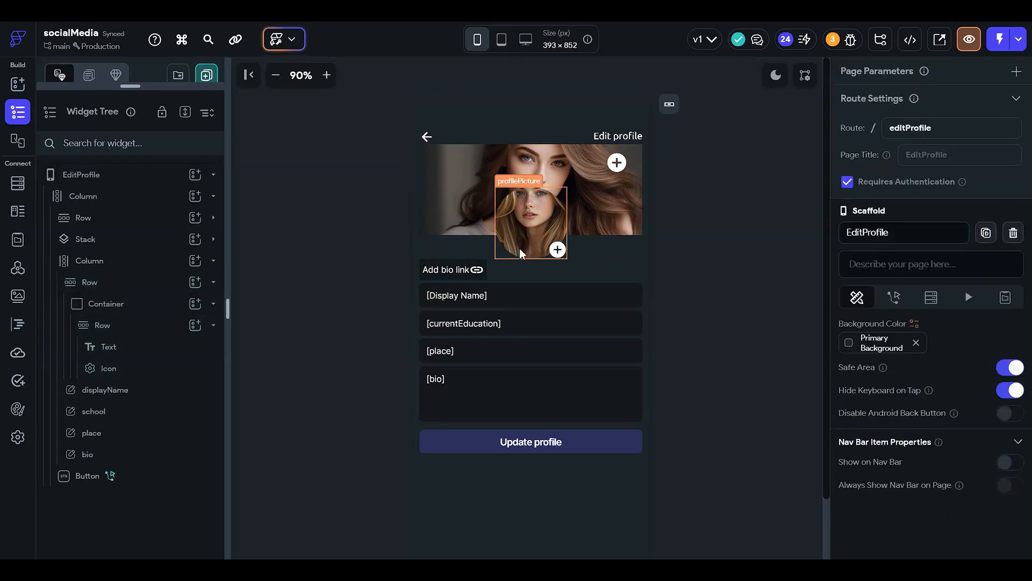
Step: Set the font size of the "Add bio link" Text to 12
{"action": "left_click", "coordinate": [476, 270]}
{"action": "left_click", "coordinate": [456, 272]}
{"action": "scroll", "coordinate": [788, 350], "scroll_direction": "down", "scroll_amount": 3}
{"action": "scroll", "coordinate": [924, 371], "scroll_direction": "down", "scroll_amount": 2}
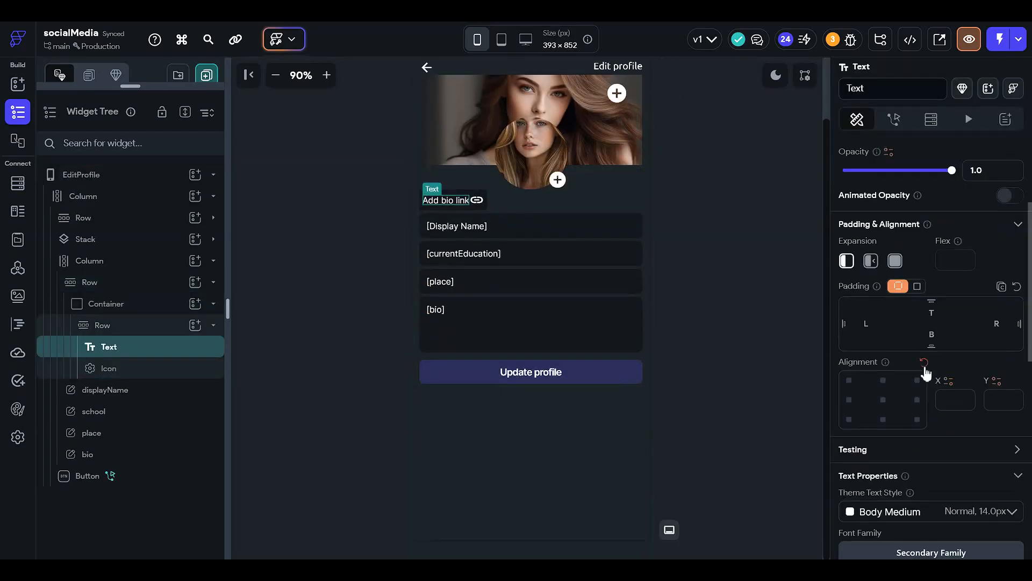
{"action": "scroll", "coordinate": [914, 409], "scroll_direction": "down", "scroll_amount": 5}
{"action": "left_click", "coordinate": [866, 371]}
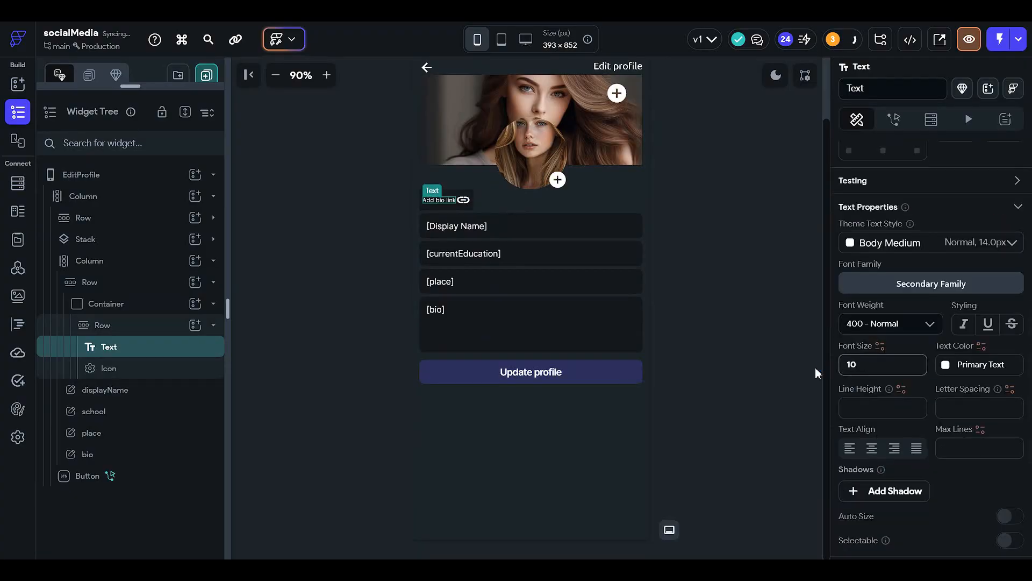
{"action": "key", "text": "BackSpace"}
{"action": "type", "text": "2"}
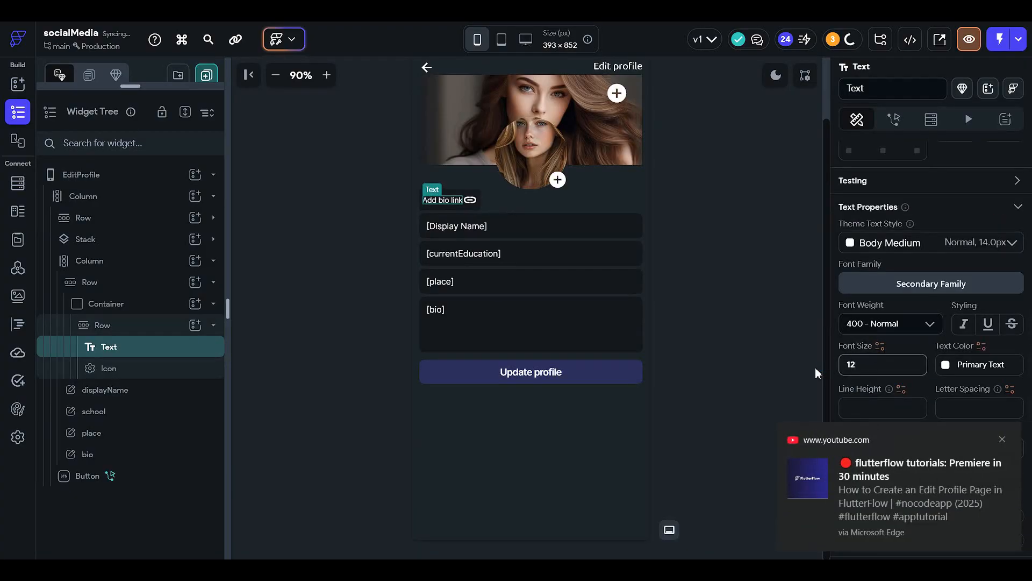
Step: Set the size of the link Icon beside the "Add bio link" Text to 20
{"action": "left_click", "coordinate": [470, 199]}
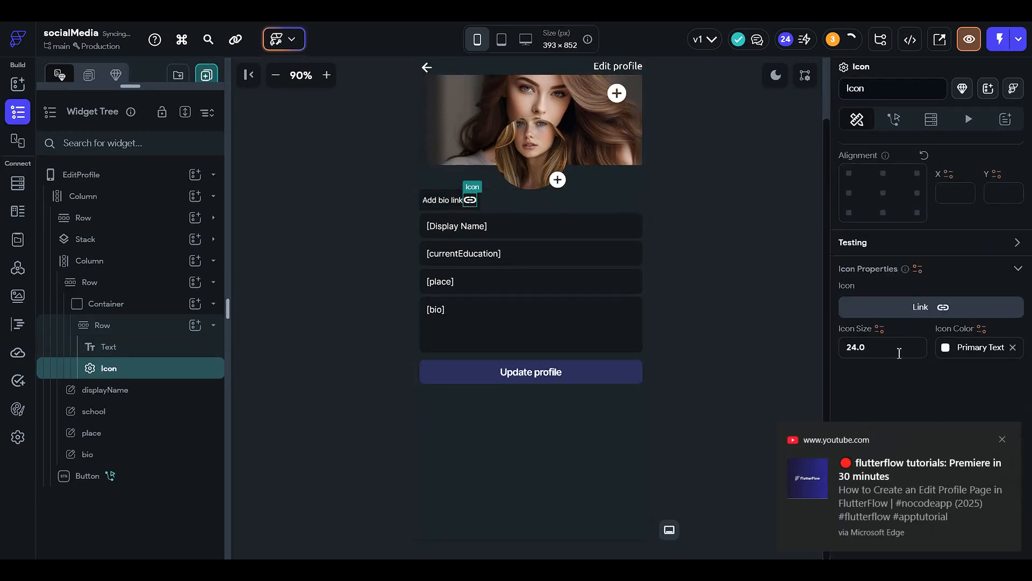
{"action": "triple_click", "coordinate": [870, 350]}
{"action": "type", "text": "20"}
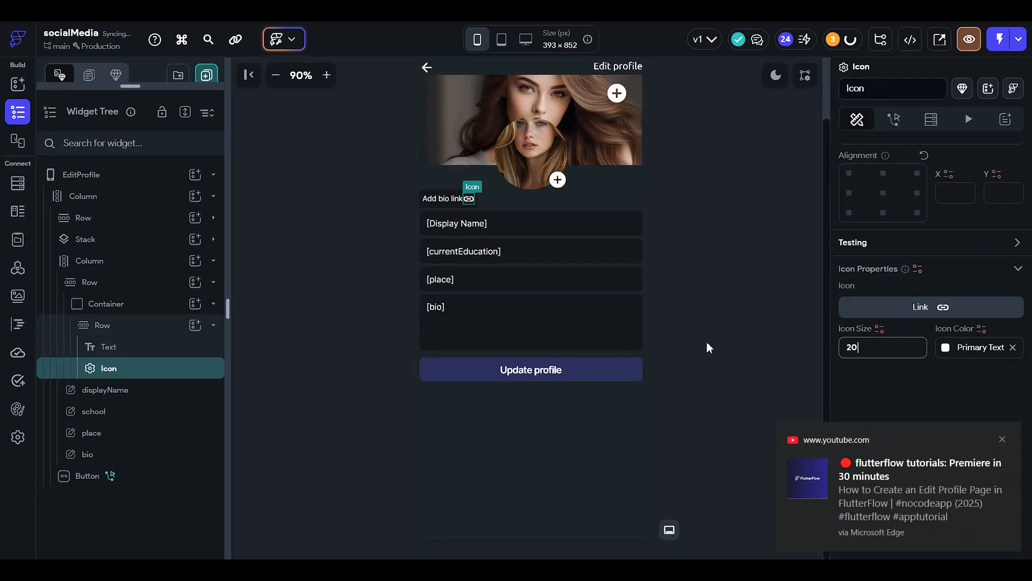
{"action": "left_click", "coordinate": [1003, 439]}
{"action": "left_click", "coordinate": [715, 243]}
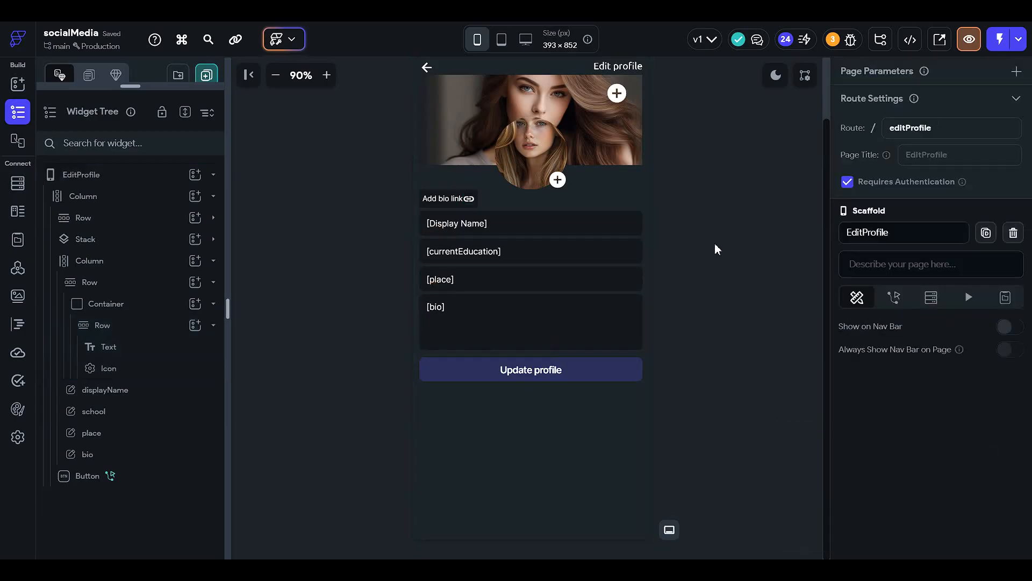
Step: Round all corners of the bio link Container with a uniform border radius of 16
{"action": "left_click", "coordinate": [426, 198]}
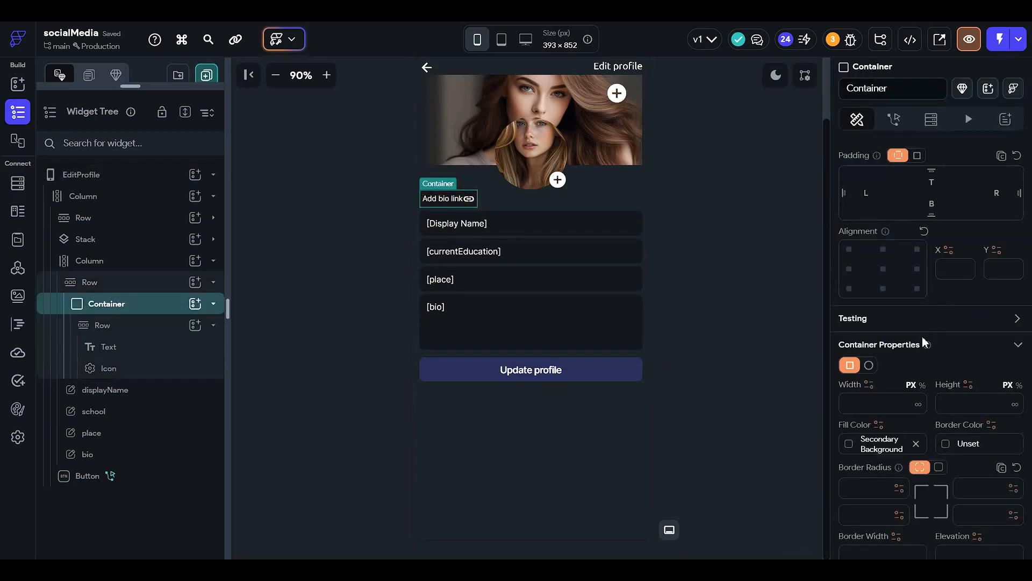
{"action": "scroll", "coordinate": [919, 430], "scroll_direction": "down", "scroll_amount": 1}
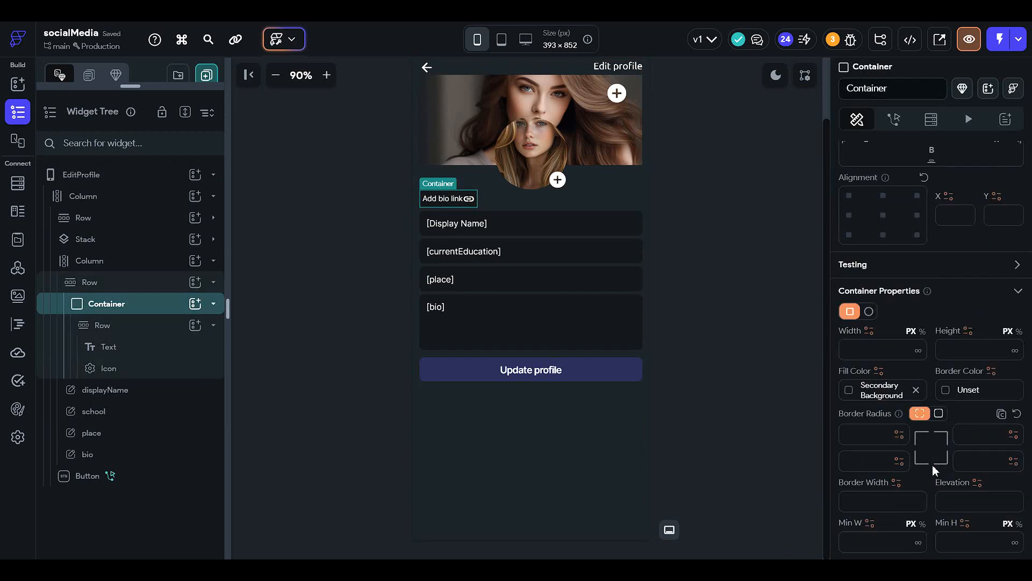
{"action": "left_click", "coordinate": [938, 413]}
{"action": "left_click", "coordinate": [914, 434]}
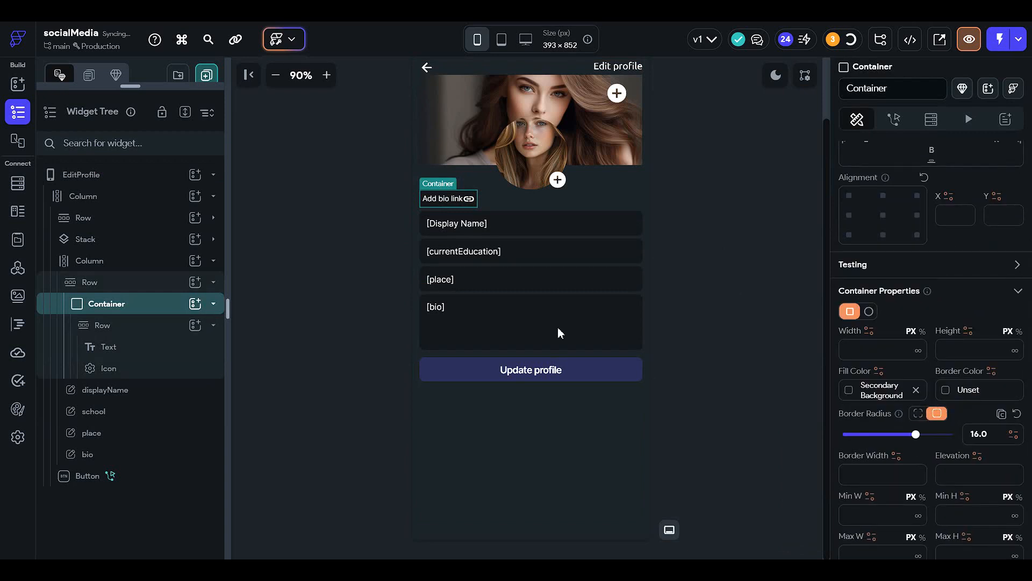
{"action": "left_click", "coordinate": [738, 247]}
Step: Switch the Row inside the bio link Container to uniform padding and increase it equally on all sides
{"action": "left_click", "coordinate": [463, 198]}
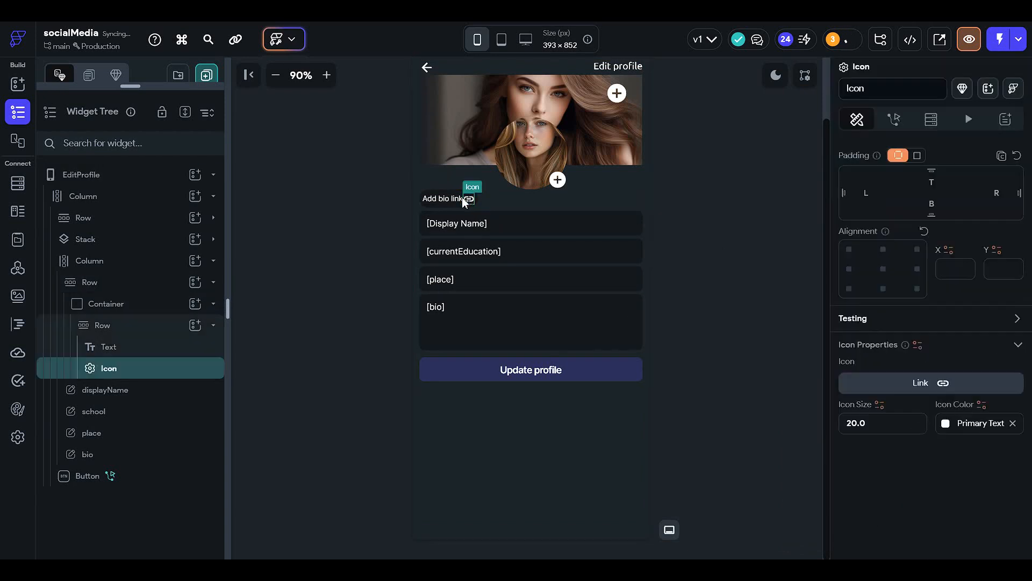
{"action": "left_click", "coordinate": [454, 198]}
{"action": "left_click", "coordinate": [157, 327]}
{"action": "scroll", "coordinate": [362, 330], "scroll_direction": "up", "scroll_amount": 2}
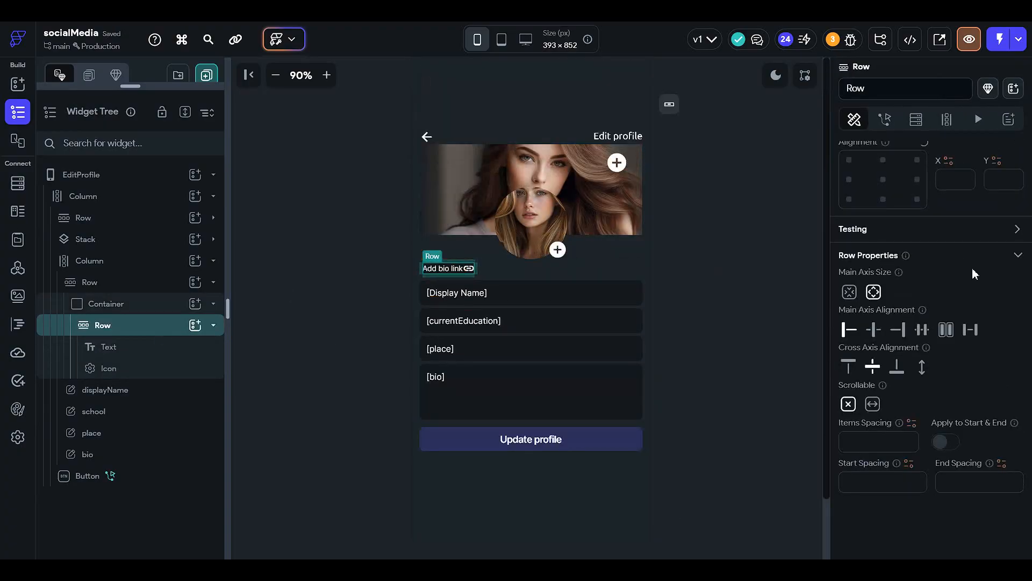
{"action": "scroll", "coordinate": [954, 282], "scroll_direction": "up", "scroll_amount": 3}
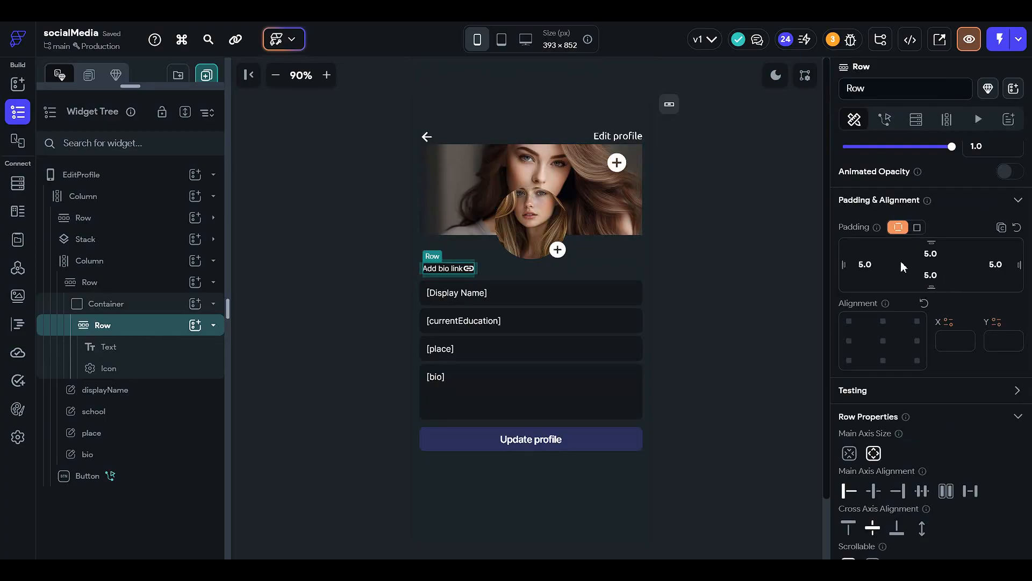
{"action": "left_click", "coordinate": [917, 227]}
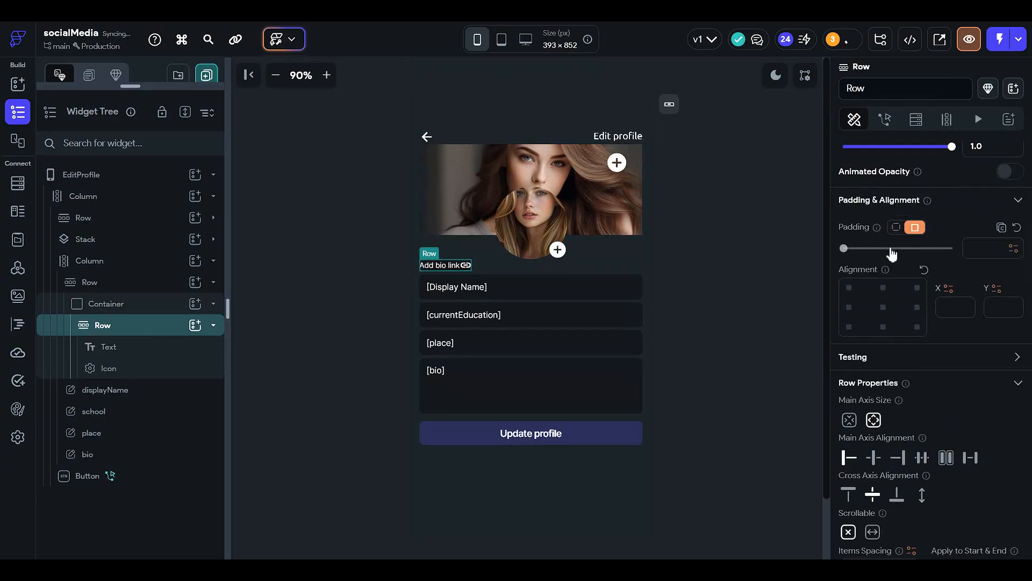
{"action": "left_click", "coordinate": [890, 249]}
{"action": "left_click", "coordinate": [746, 309]}
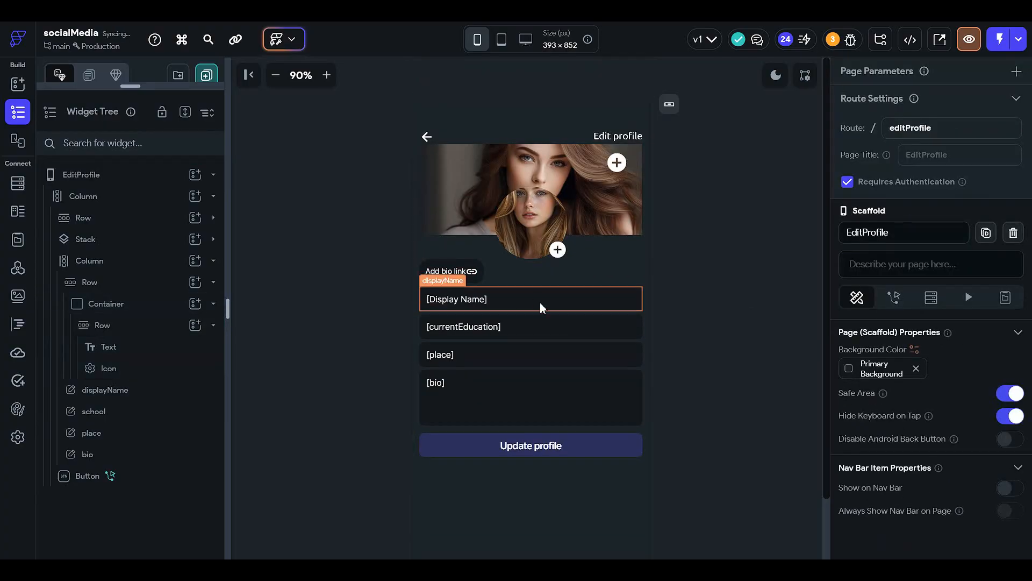
{"action": "left_click", "coordinate": [457, 264]}
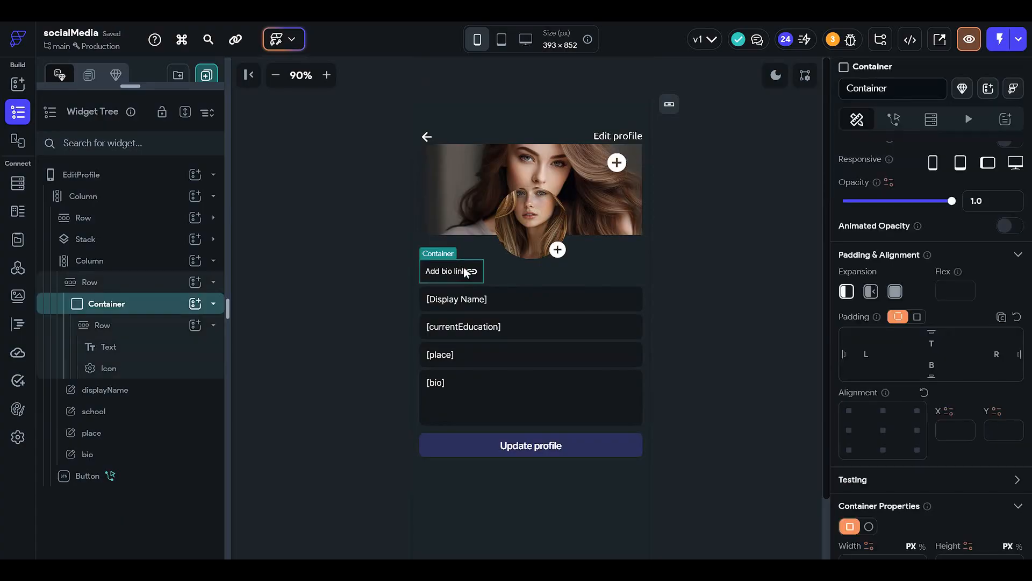
{"action": "left_click", "coordinate": [665, 290]}
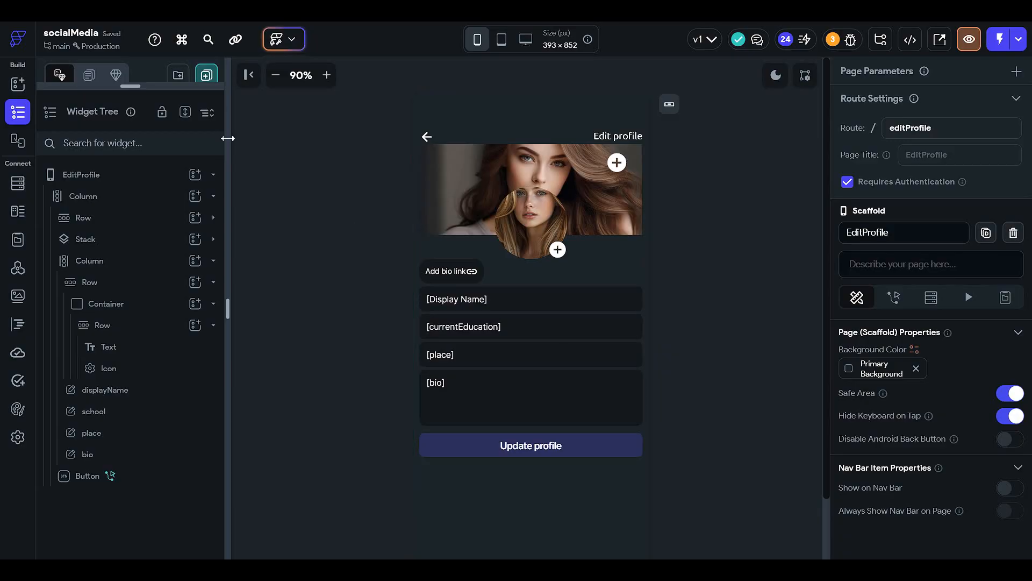
Step: Create a new blank component named "biolink"
{"action": "left_click", "coordinate": [180, 76]}
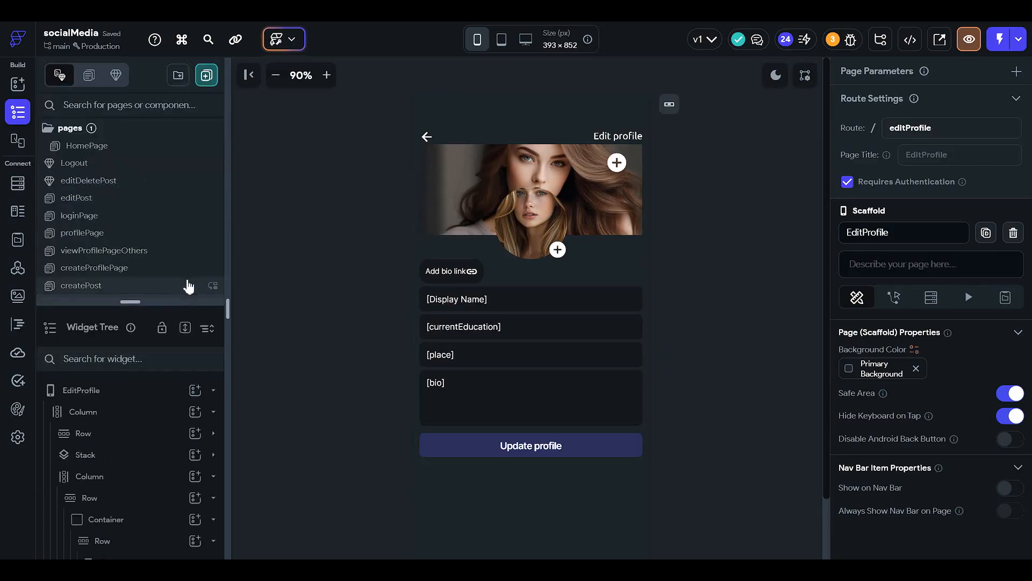
{"action": "left_click", "coordinate": [206, 77]}
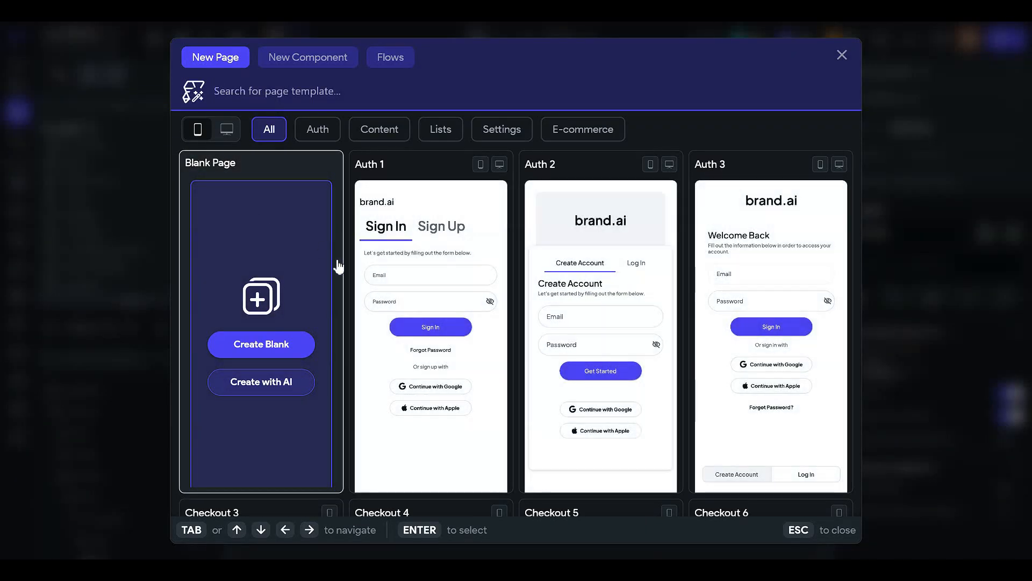
{"action": "left_click", "coordinate": [309, 70]}
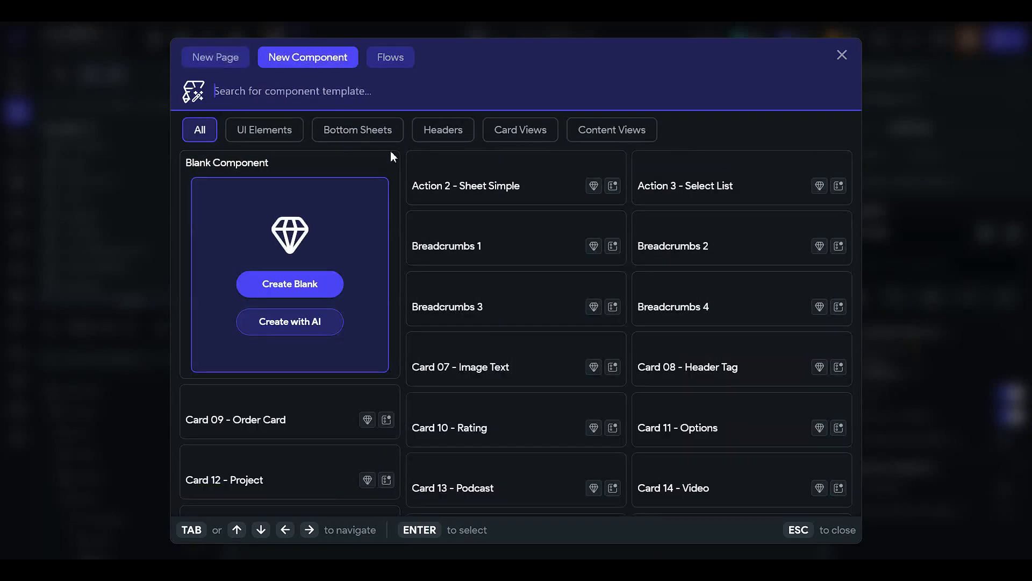
{"action": "left_click", "coordinate": [322, 283]}
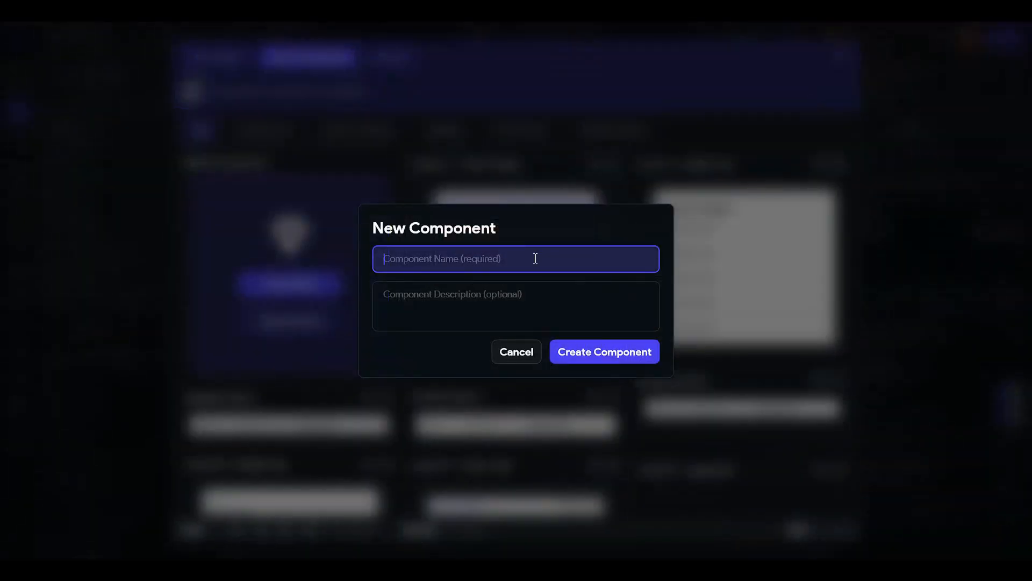
{"action": "type", "text": "biolink"}
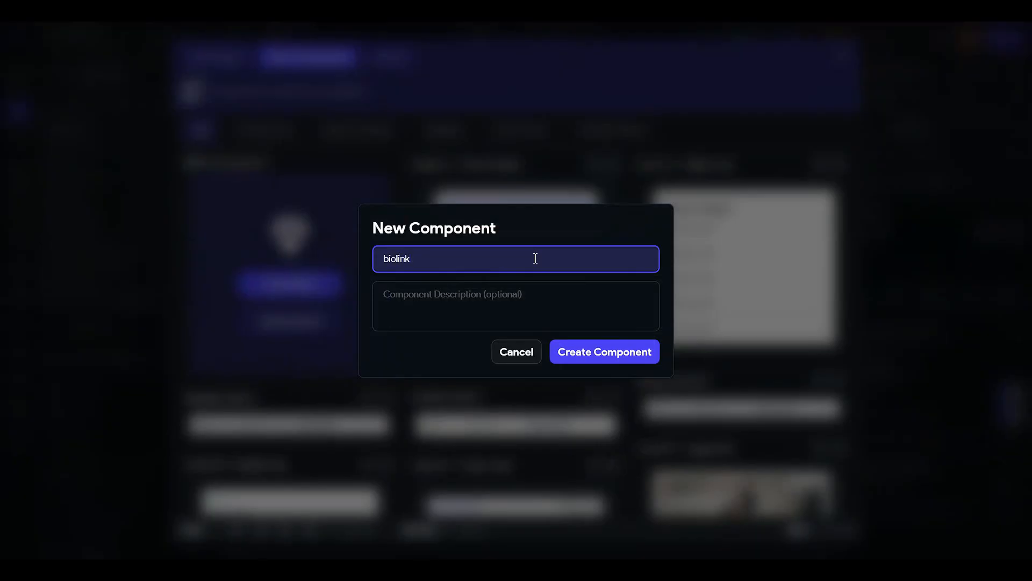
{"action": "left_click", "coordinate": [648, 356]}
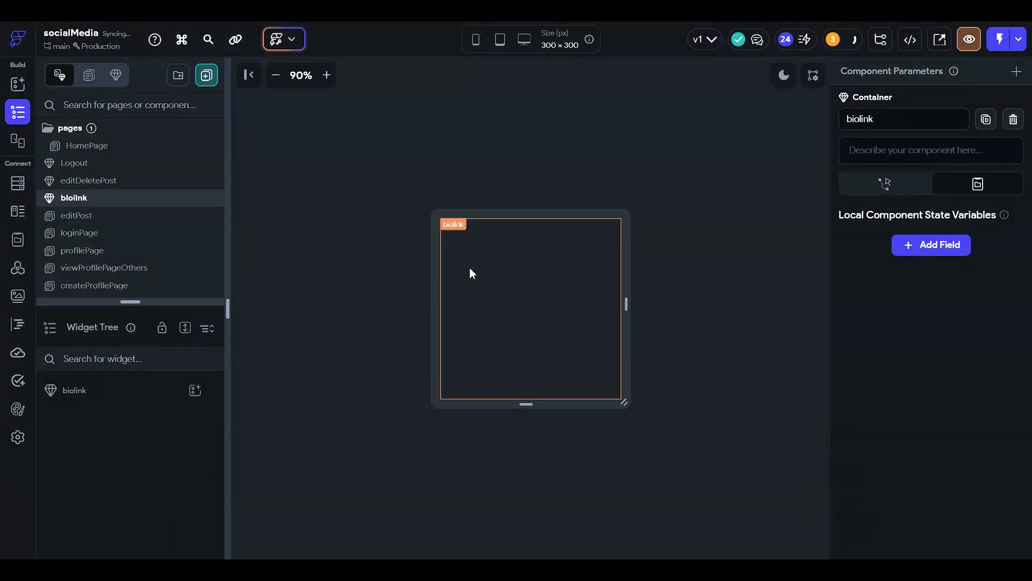
Step: Add a Container to the biolink component and place a Column inside it
{"action": "left_click", "coordinate": [194, 390]}
{"action": "left_click", "coordinate": [263, 406]}
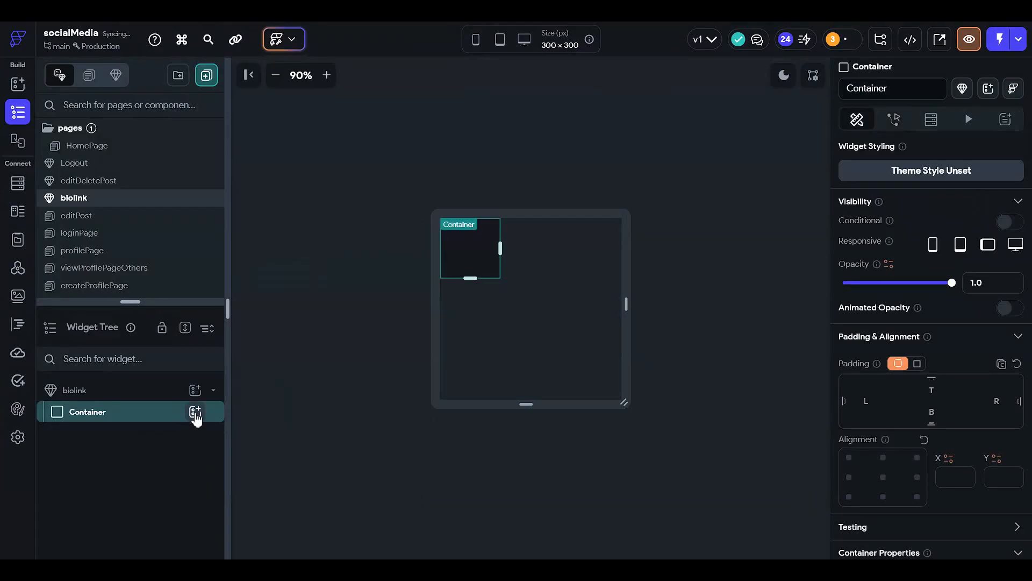
{"action": "left_click", "coordinate": [195, 412]}
{"action": "left_click", "coordinate": [313, 342]}
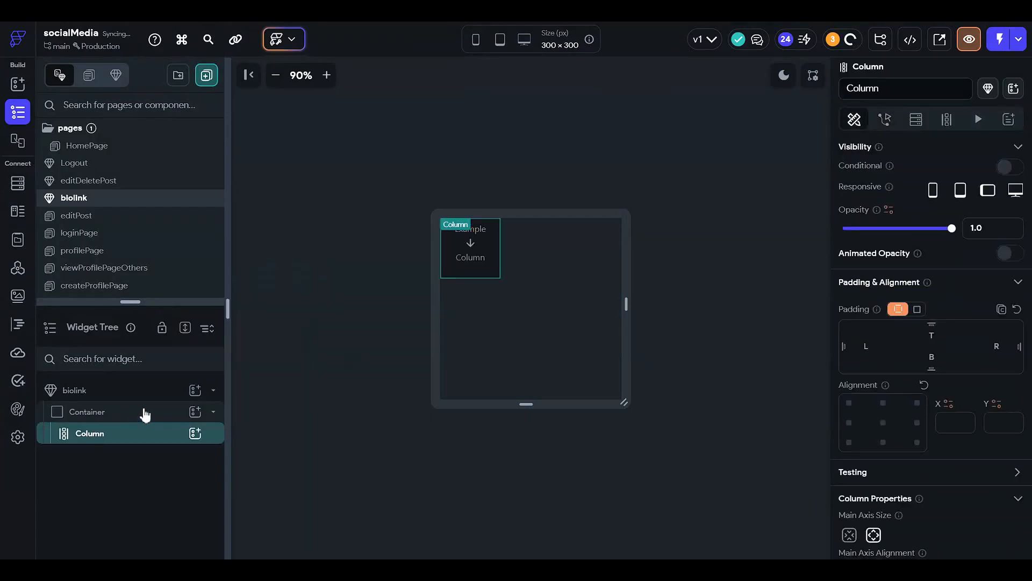
Step: Set the biolink Container's width and height to 100 percent each
{"action": "left_click", "coordinate": [143, 413]}
{"action": "scroll", "coordinate": [914, 328], "scroll_direction": "down", "scroll_amount": 3}
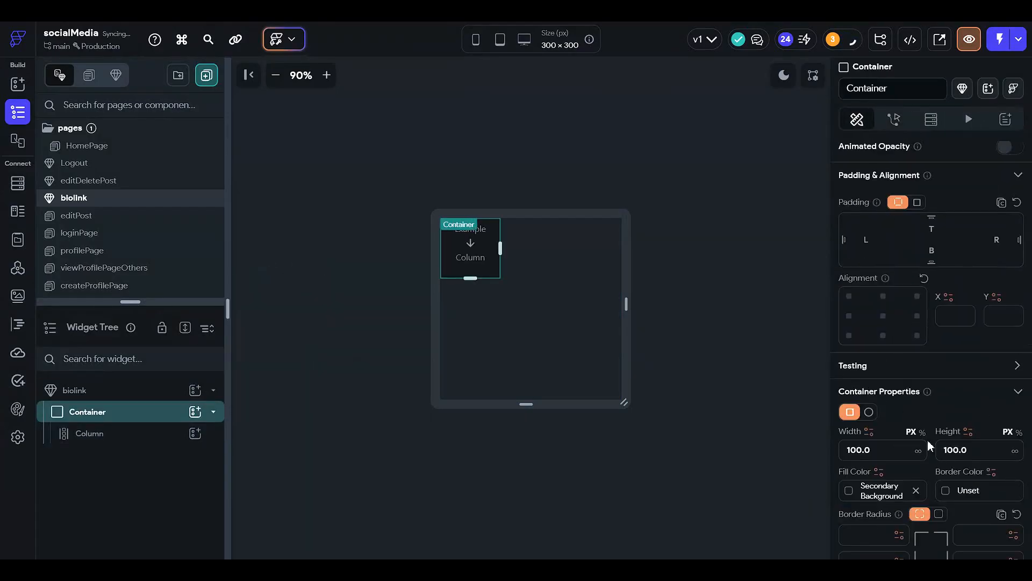
{"action": "left_click", "coordinate": [899, 449]}
{"action": "left_click", "coordinate": [922, 433]}
{"action": "left_click", "coordinate": [879, 456]}
{"action": "key", "text": "ctrl+a"}
{"action": "type", "text": "100"}
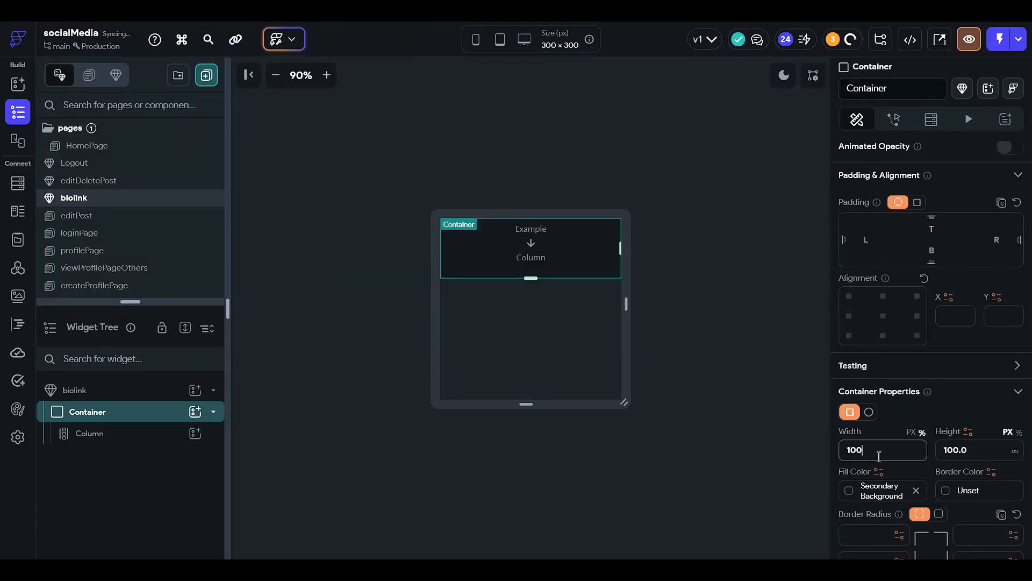
{"action": "left_click", "coordinate": [1008, 436]}
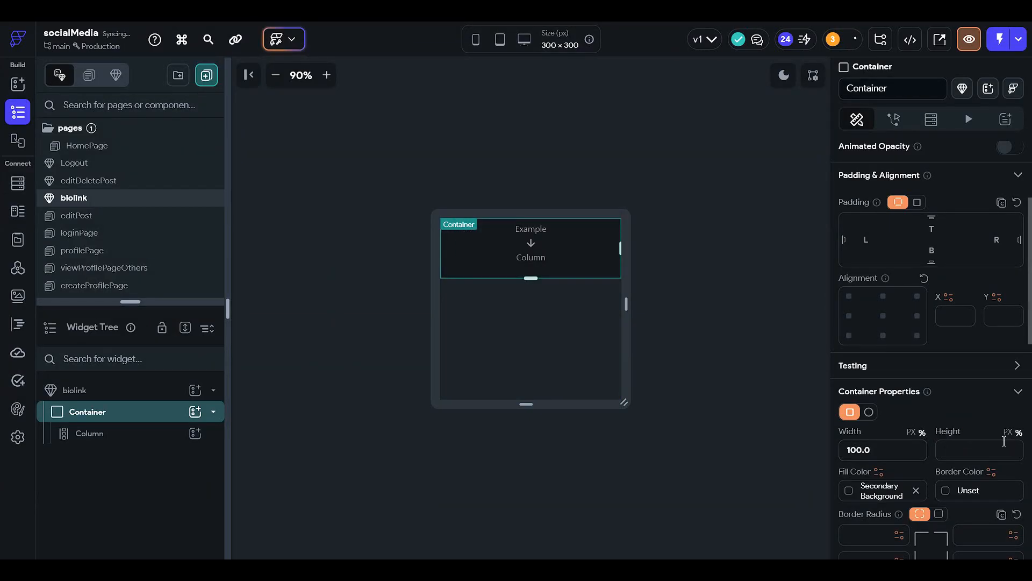
{"action": "left_click", "coordinate": [1001, 448]}
{"action": "type", "text": "100"}
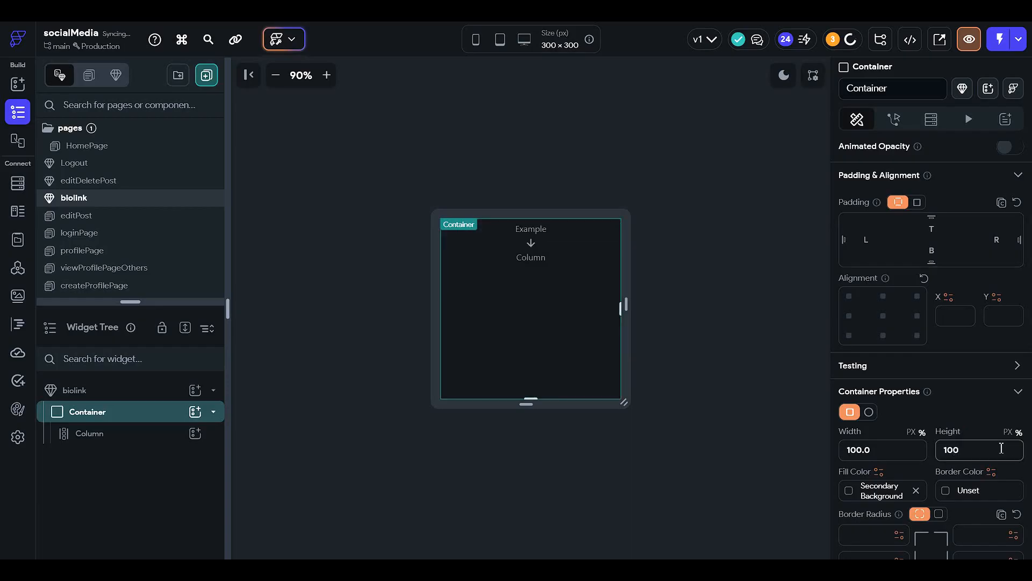
Step: Round all corners of the biolink Container with a uniform border radius of 18
{"action": "scroll", "coordinate": [932, 385], "scroll_direction": "up", "scroll_amount": 3}
{"action": "scroll", "coordinate": [935, 408], "scroll_direction": "down", "scroll_amount": 3}
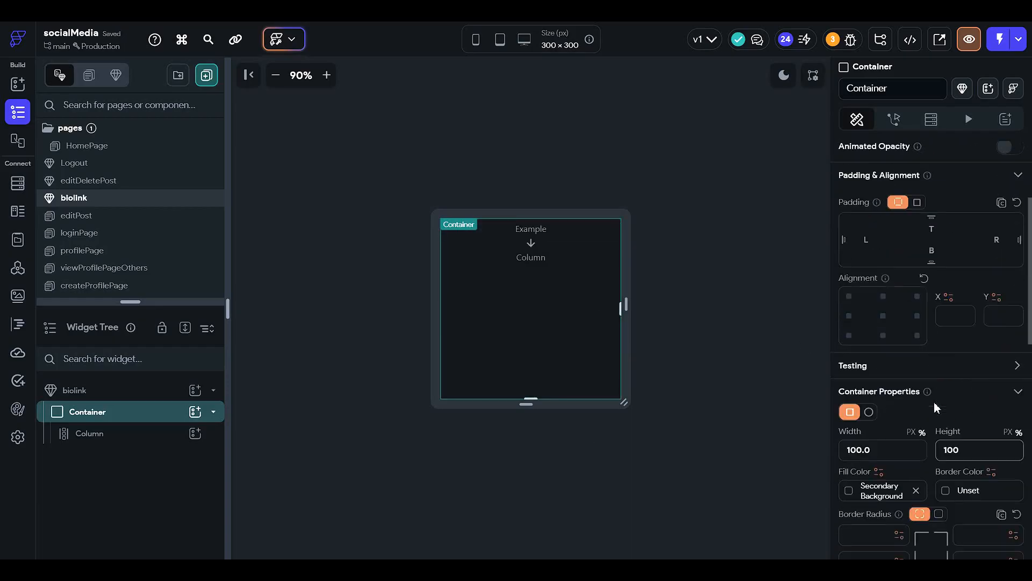
{"action": "scroll", "coordinate": [898, 432], "scroll_direction": "down", "scroll_amount": 2}
{"action": "left_click", "coordinate": [937, 407]}
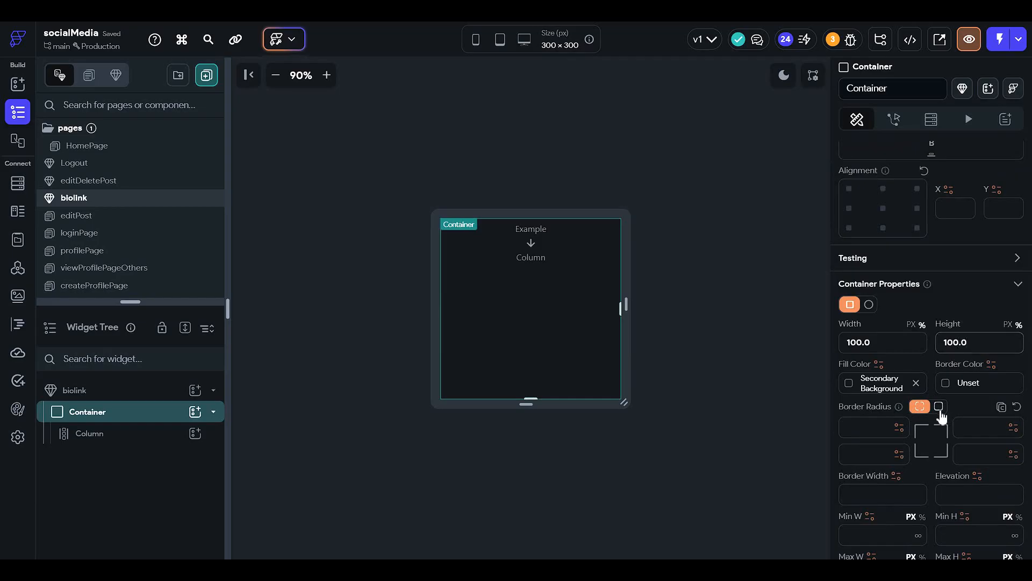
{"action": "left_click", "coordinate": [925, 428]}
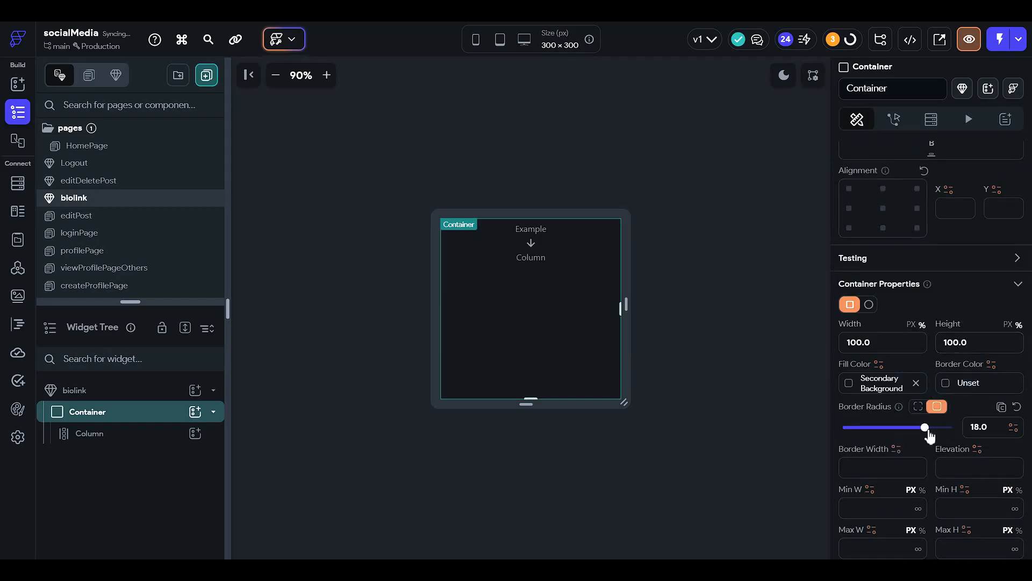
{"action": "left_click", "coordinate": [787, 365]}
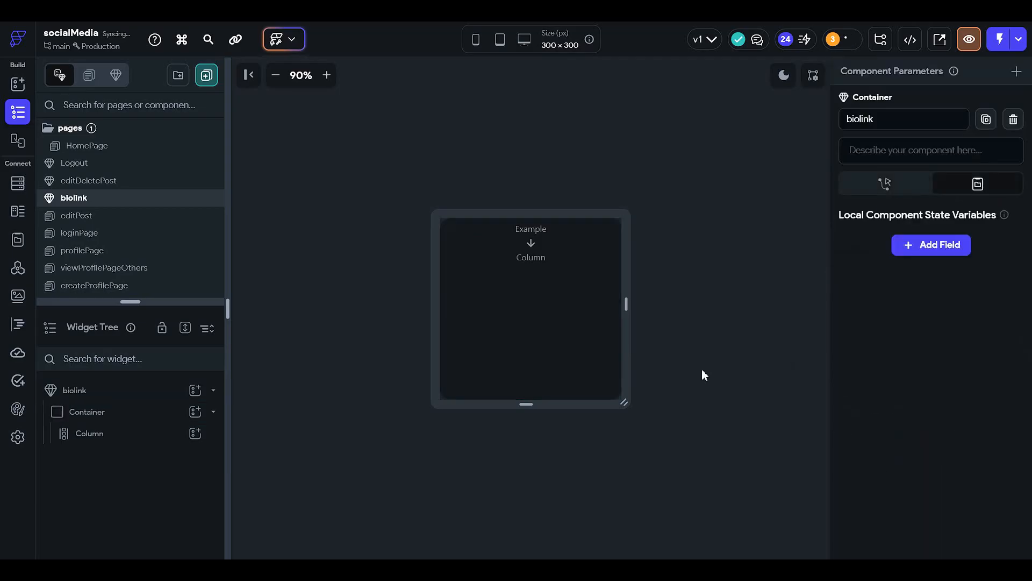
Step: Add a TextField inside the Column of the biolink component
{"action": "left_click", "coordinate": [577, 359]}
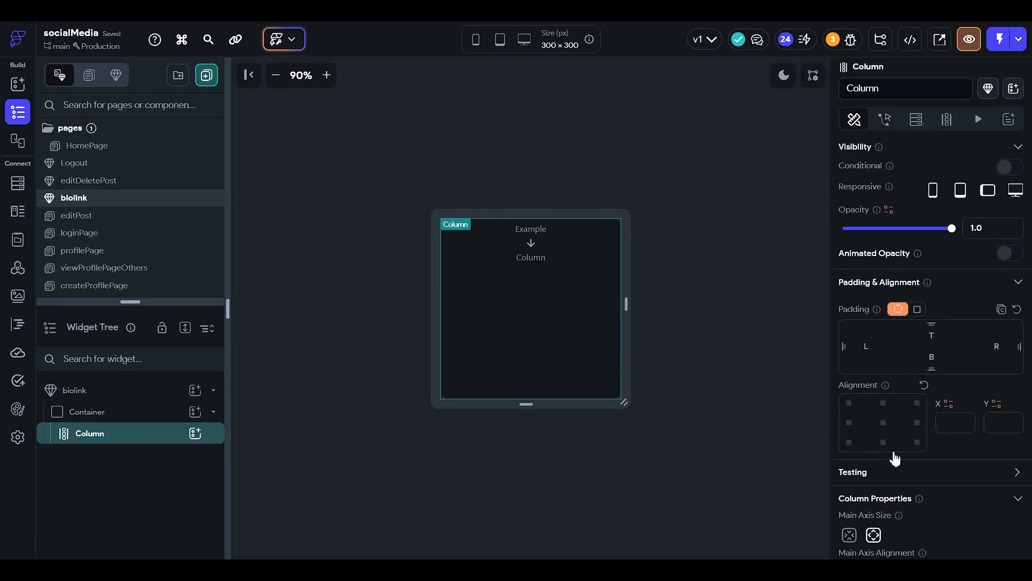
{"action": "scroll", "coordinate": [894, 454], "scroll_direction": "down", "scroll_amount": 2}
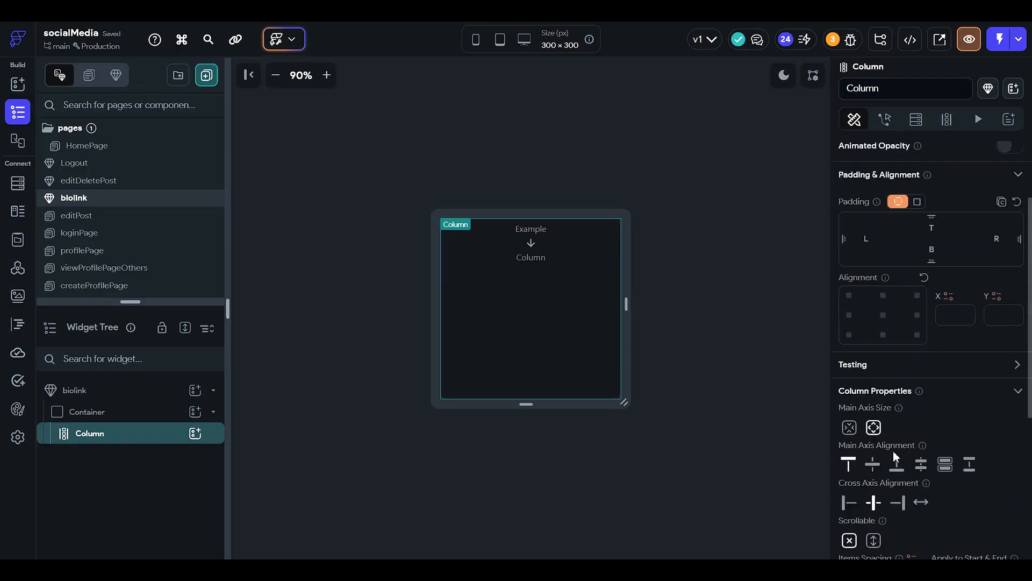
{"action": "left_click", "coordinate": [196, 434]}
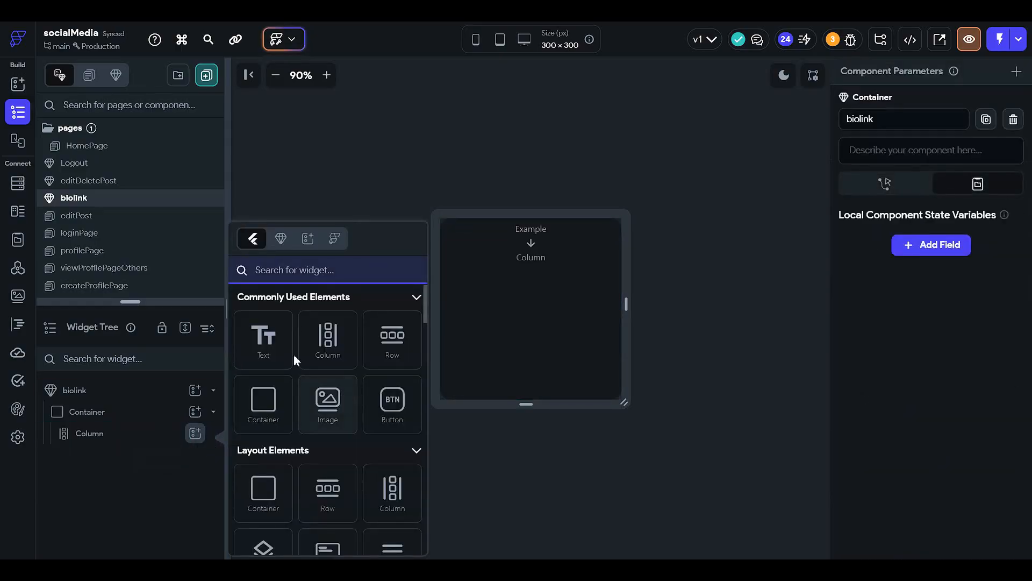
{"action": "left_click", "coordinate": [322, 270]}
{"action": "type", "text": "text"}
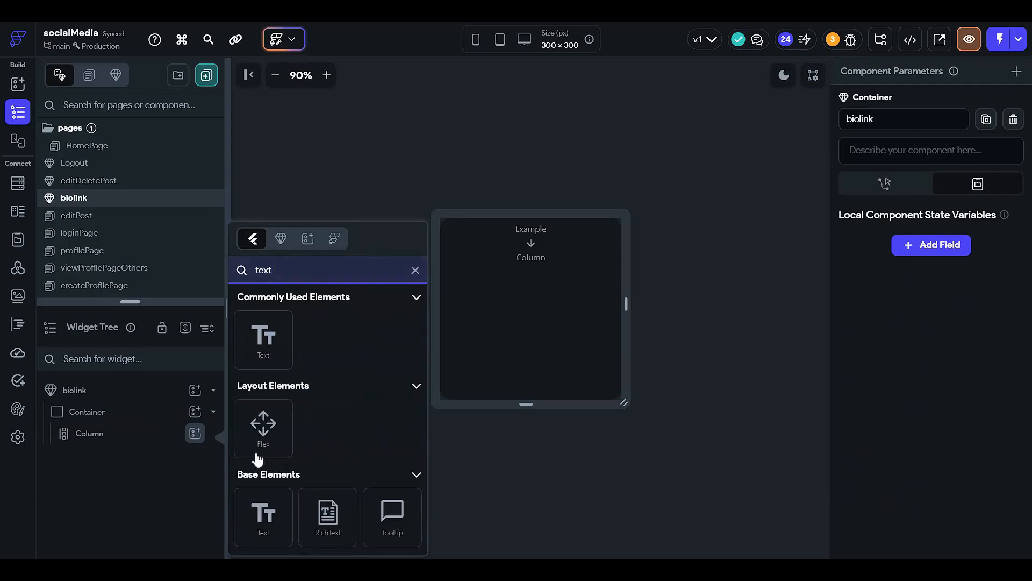
{"action": "scroll", "coordinate": [265, 485], "scroll_direction": "down", "scroll_amount": 3}
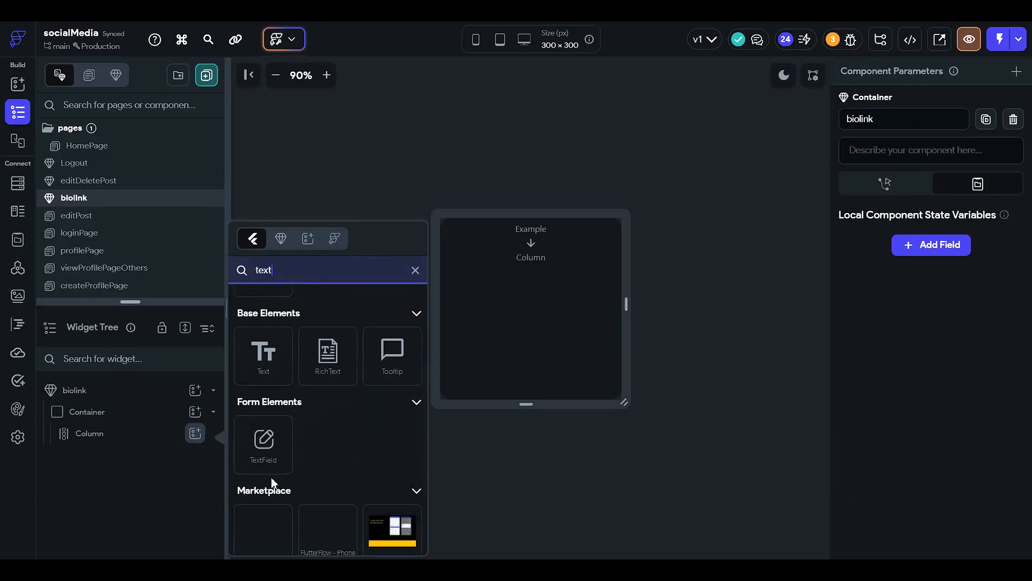
{"action": "left_click", "coordinate": [263, 437]}
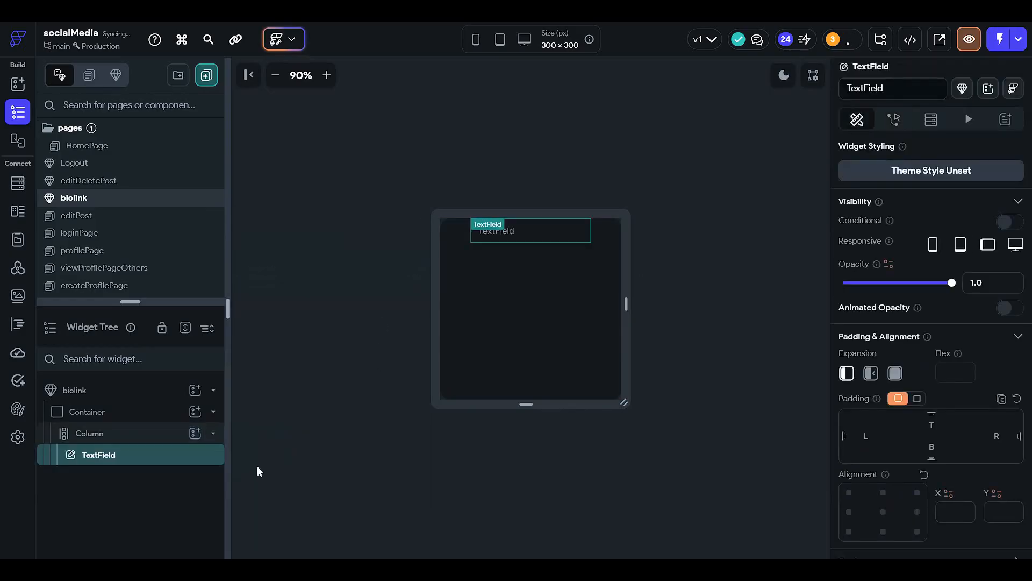
Step: Set the TextField's width to 100 percent
{"action": "scroll", "coordinate": [944, 395], "scroll_direction": "down", "scroll_amount": 3}
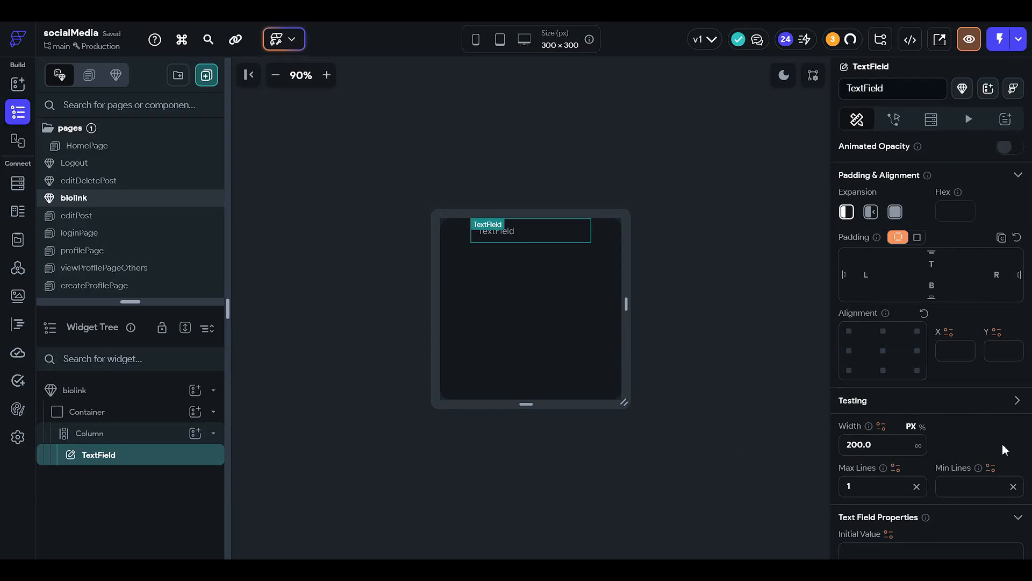
{"action": "scroll", "coordinate": [921, 448], "scroll_direction": "down", "scroll_amount": 1}
{"action": "left_click", "coordinate": [922, 373]}
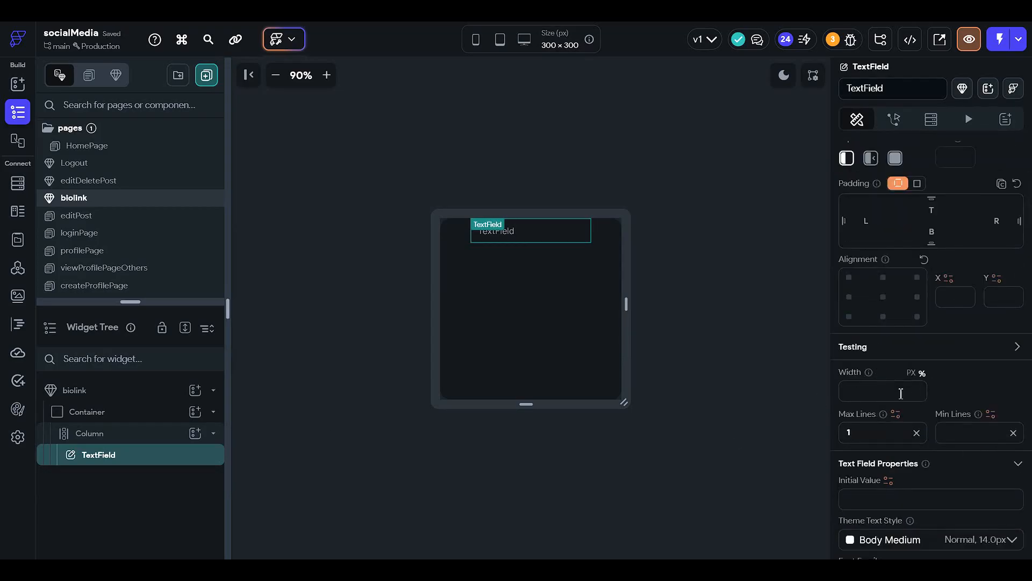
{"action": "left_click", "coordinate": [899, 393]}
{"action": "type", "text": "100"}
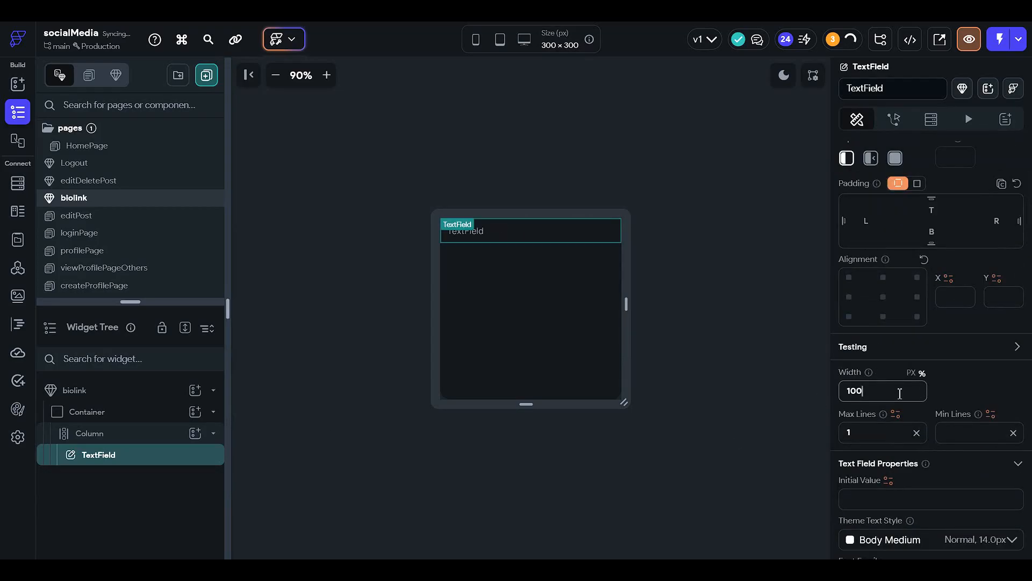
{"action": "right_click", "coordinate": [167, 464]}
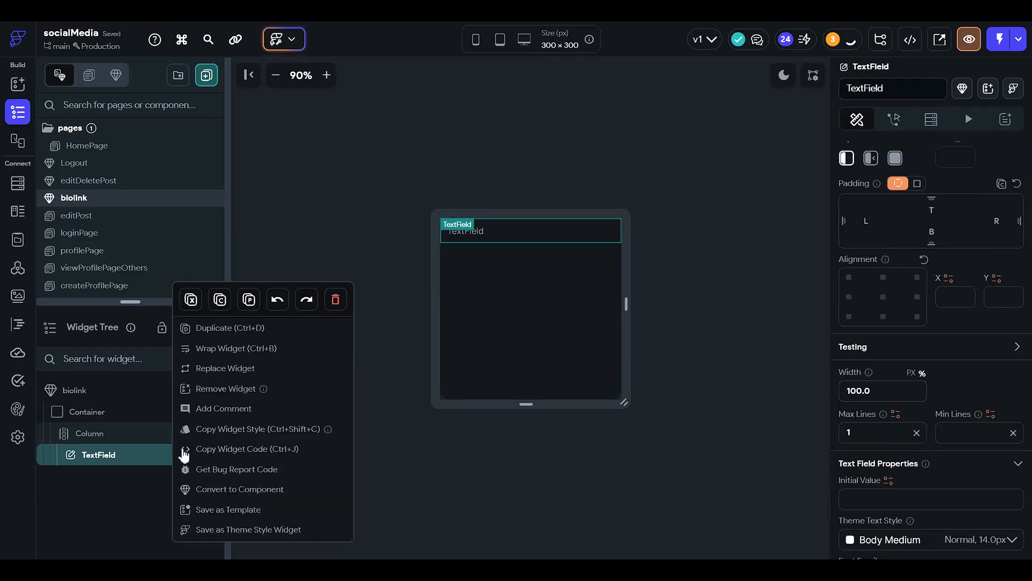
{"action": "left_click", "coordinate": [260, 376]}
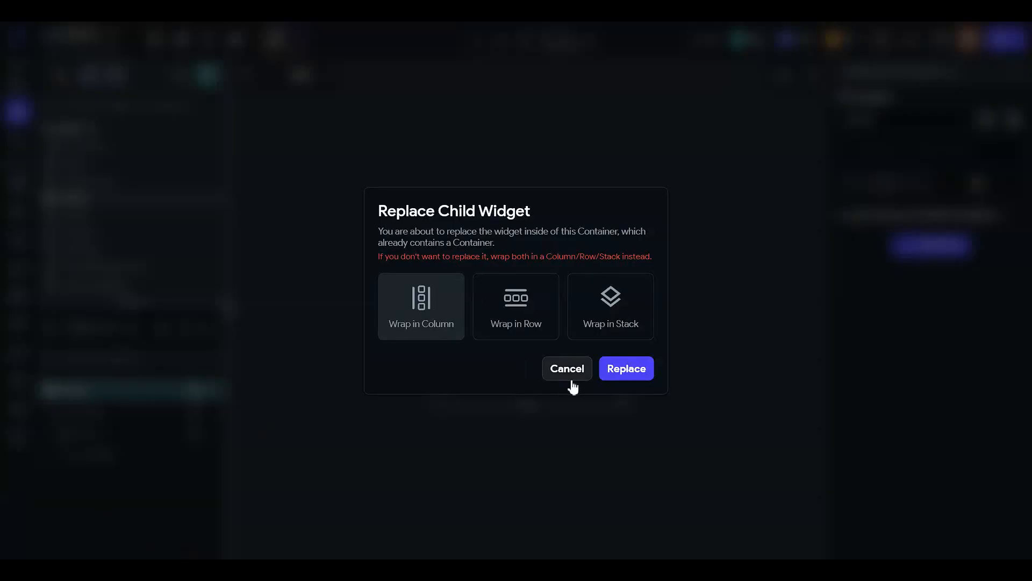
{"action": "left_click", "coordinate": [565, 367]}
Step: Rename the TextField in the biolink Column to "heading"
{"action": "left_click", "coordinate": [178, 454]}
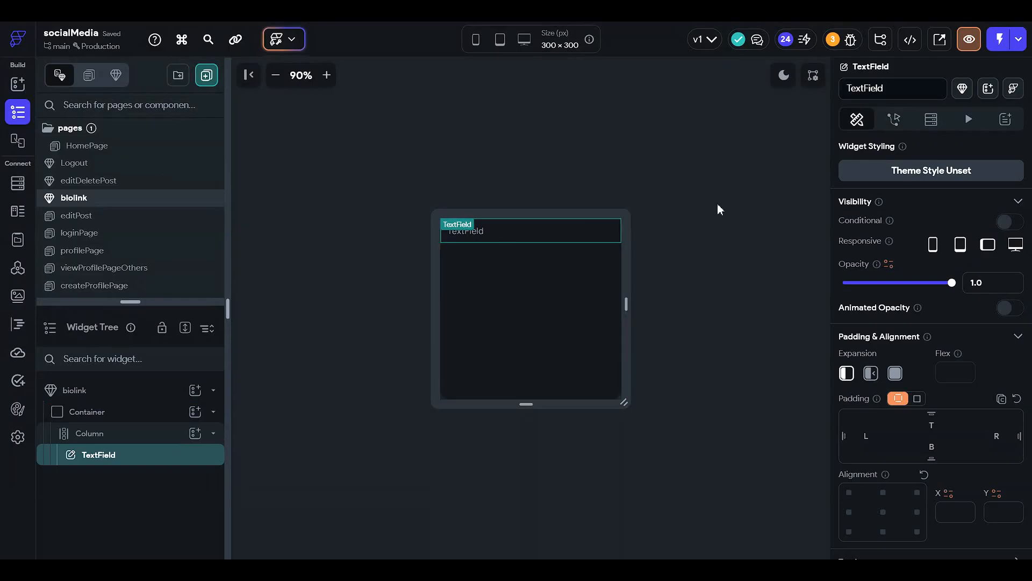
{"action": "left_click", "coordinate": [900, 85]}
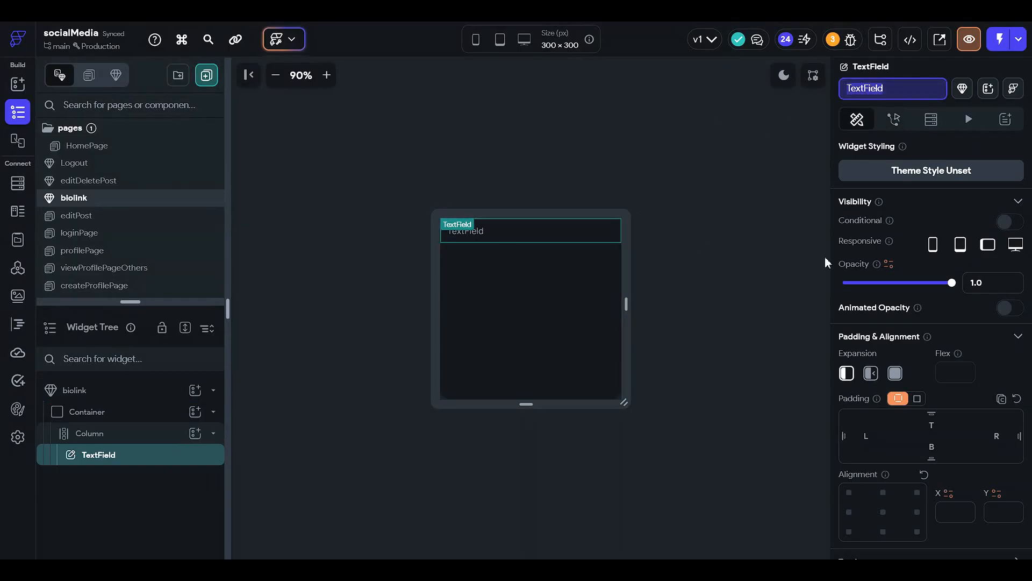
{"action": "type", "text": "heading"}
{"action": "key", "text": "Return"}
Step: Change the hint text of the heading TextField to "Link title"
{"action": "scroll", "coordinate": [893, 361], "scroll_direction": "down", "scroll_amount": 6}
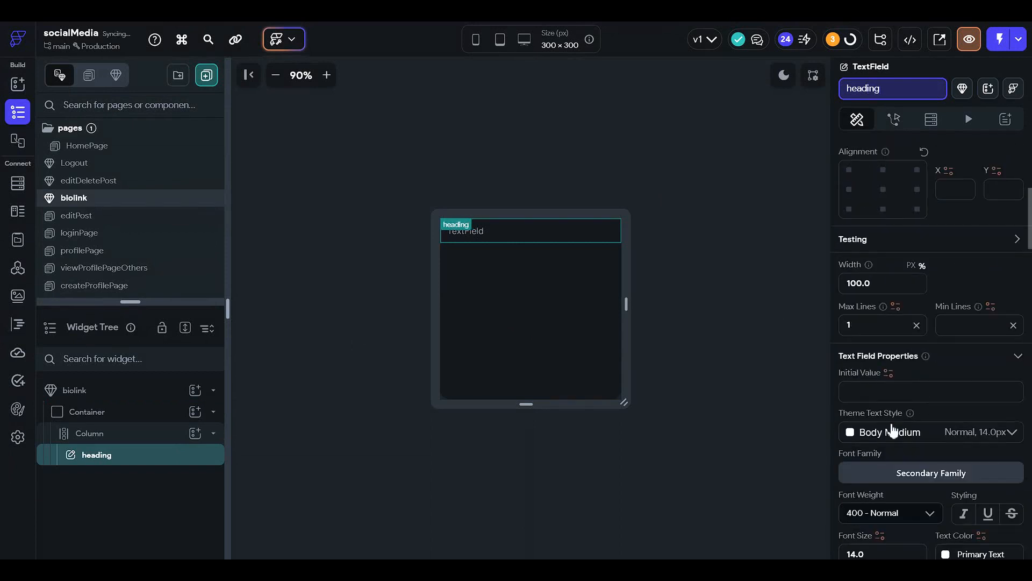
{"action": "scroll", "coordinate": [908, 369], "scroll_direction": "down", "scroll_amount": 2}
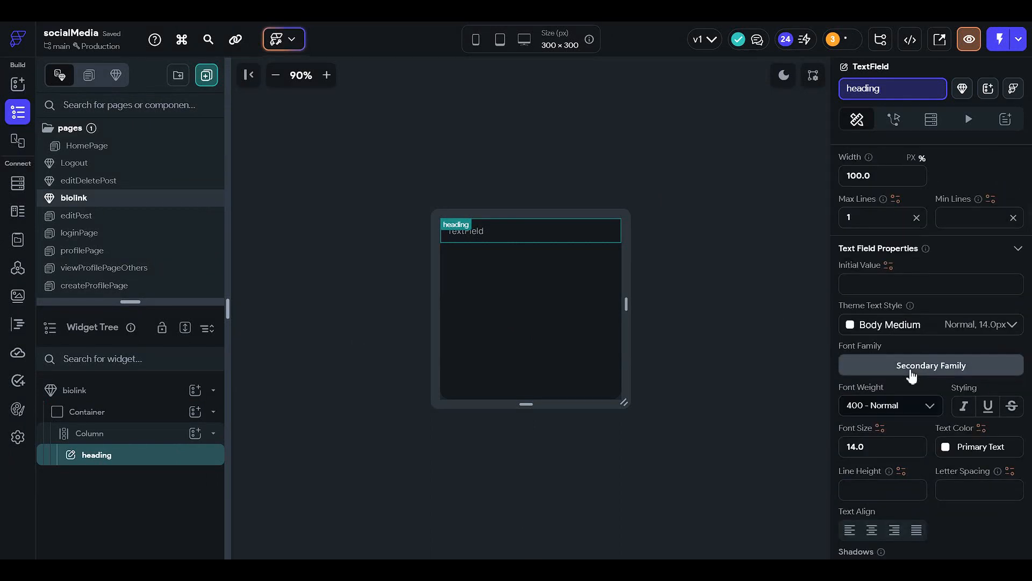
{"action": "scroll", "coordinate": [914, 376], "scroll_direction": "down", "scroll_amount": 7}
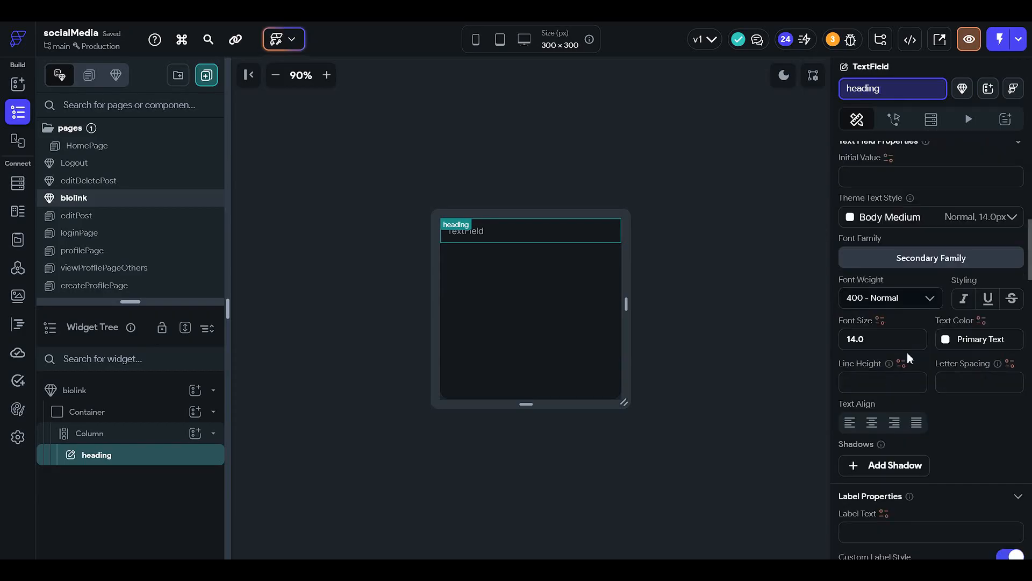
{"action": "scroll", "coordinate": [908, 402], "scroll_direction": "down", "scroll_amount": 3}
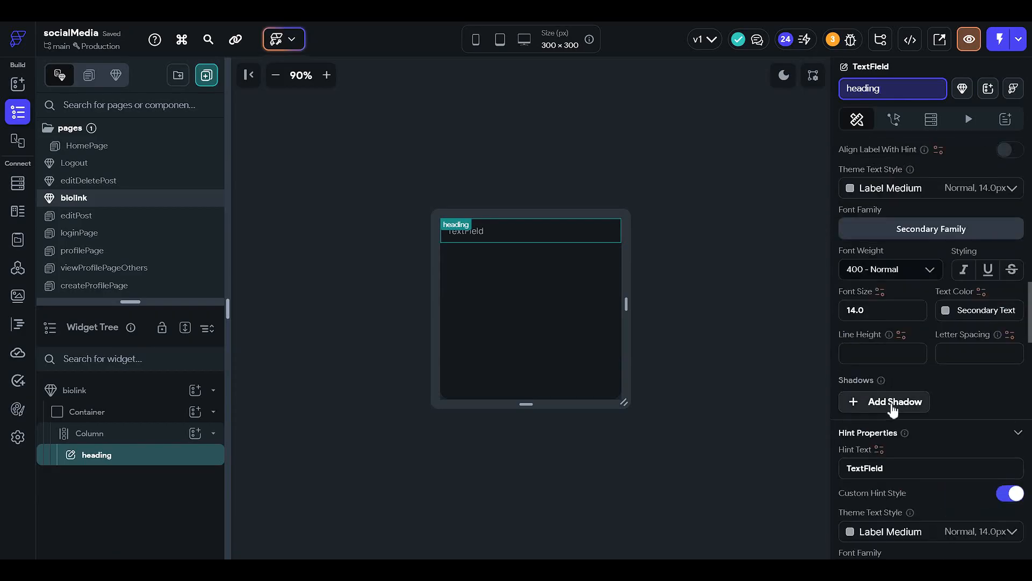
{"action": "double_click", "coordinate": [903, 468]}
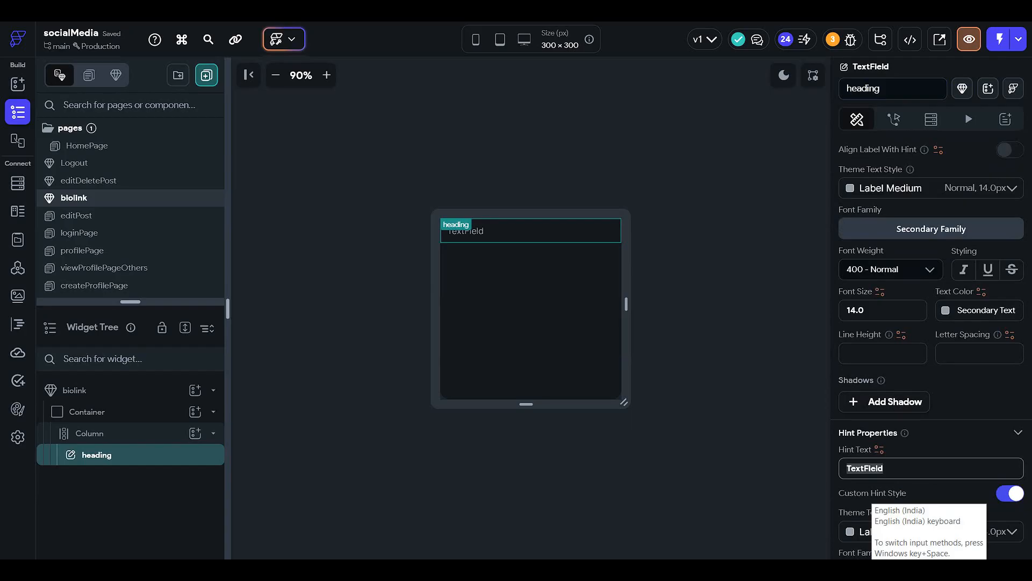
{"action": "type", "text": "Link title"}
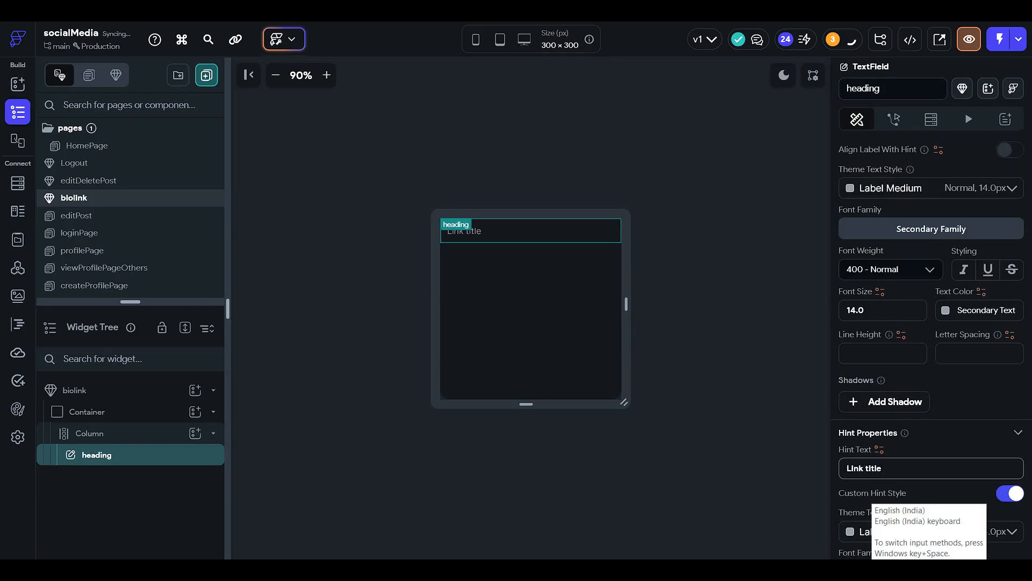
{"action": "left_click", "coordinate": [727, 350]}
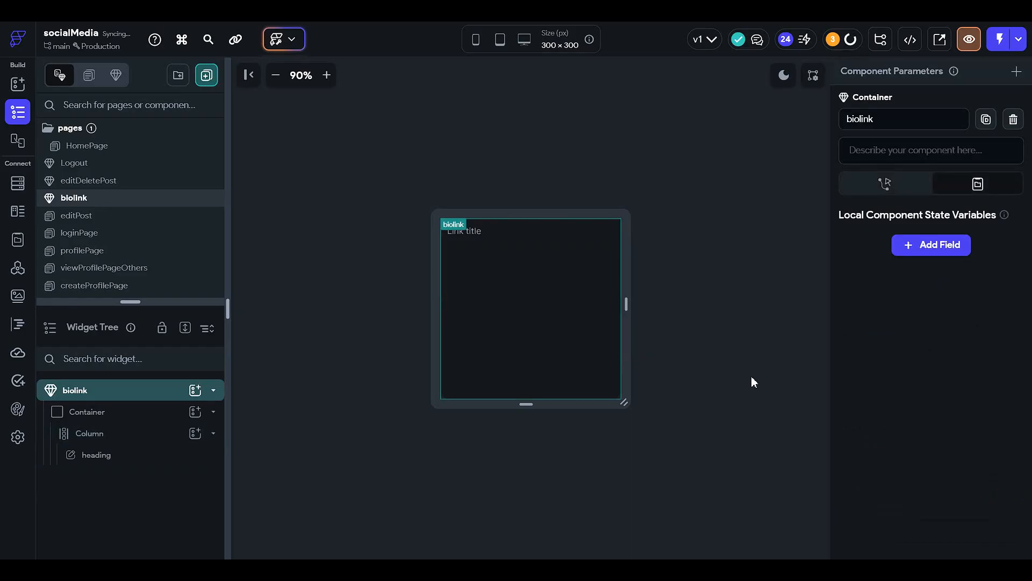
Step: Set the heading TextField's focus border color to the Success theme color
{"action": "left_click", "coordinate": [562, 236]}
{"action": "scroll", "coordinate": [863, 371], "scroll_direction": "down", "scroll_amount": 6}
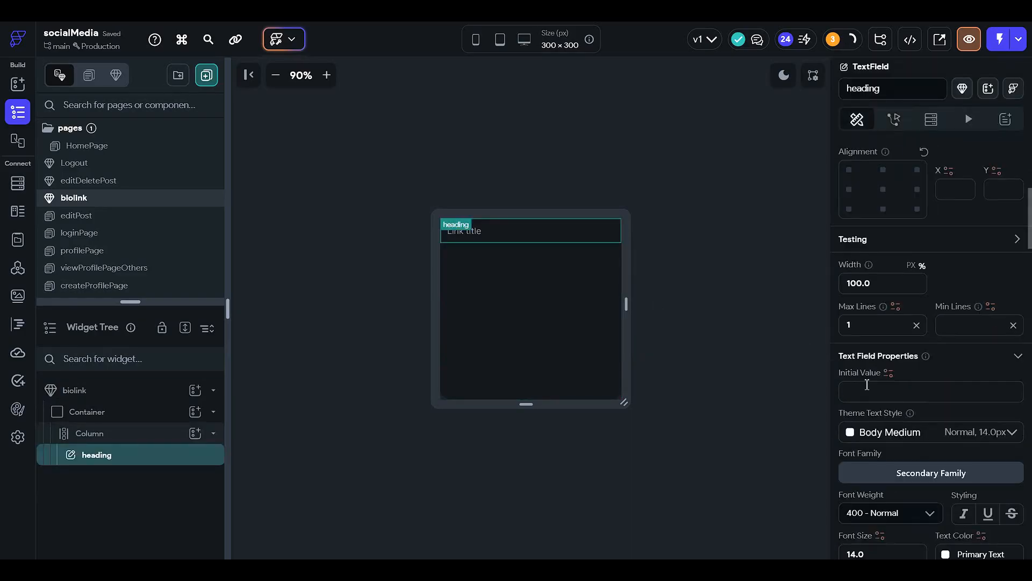
{"action": "scroll", "coordinate": [867, 384], "scroll_direction": "down", "scroll_amount": 6}
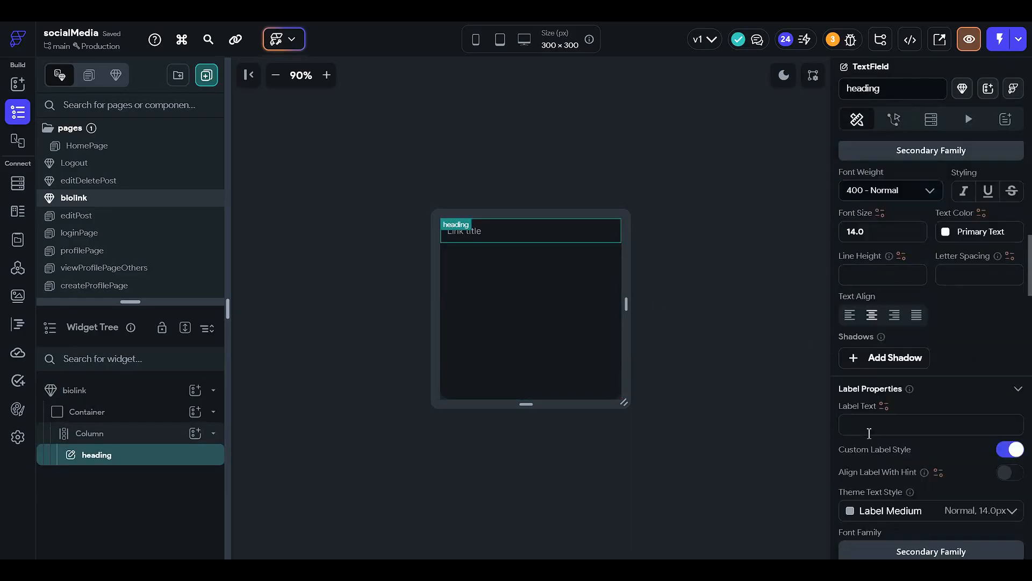
{"action": "scroll", "coordinate": [869, 425], "scroll_direction": "down", "scroll_amount": 7}
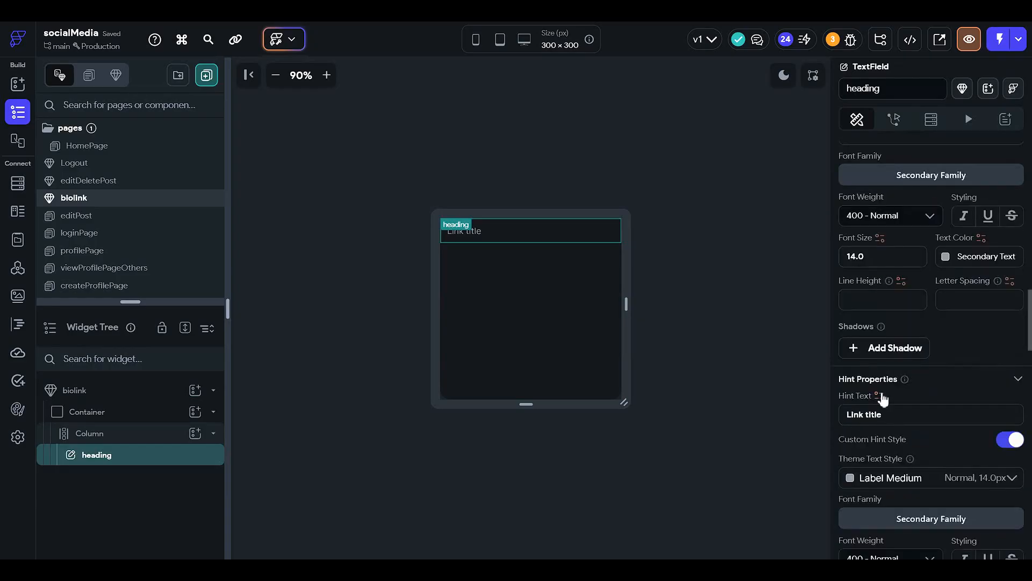
{"action": "scroll", "coordinate": [872, 403], "scroll_direction": "down", "scroll_amount": 7}
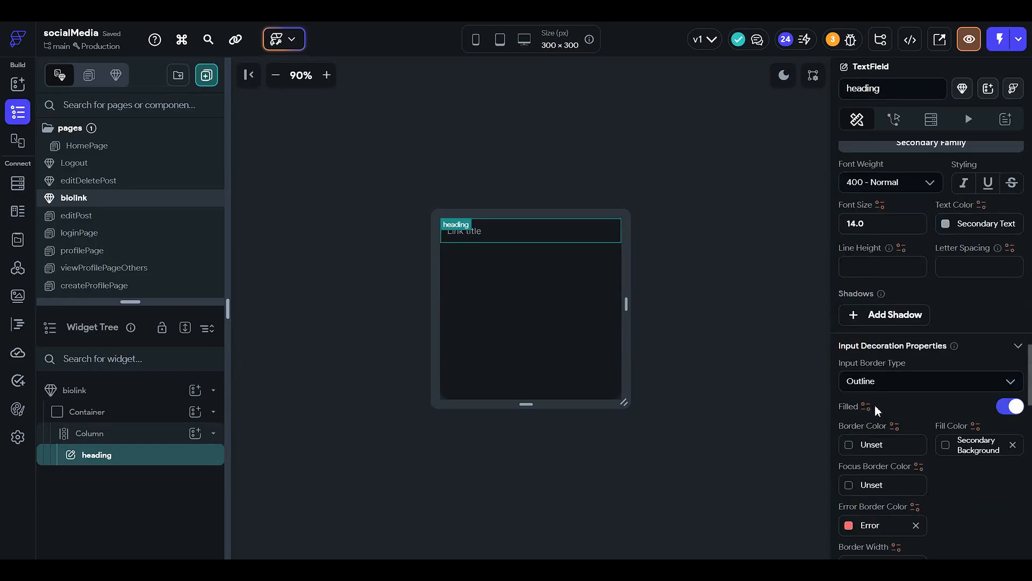
{"action": "scroll", "coordinate": [875, 407], "scroll_direction": "down", "scroll_amount": 2}
{"action": "left_click", "coordinate": [866, 377]}
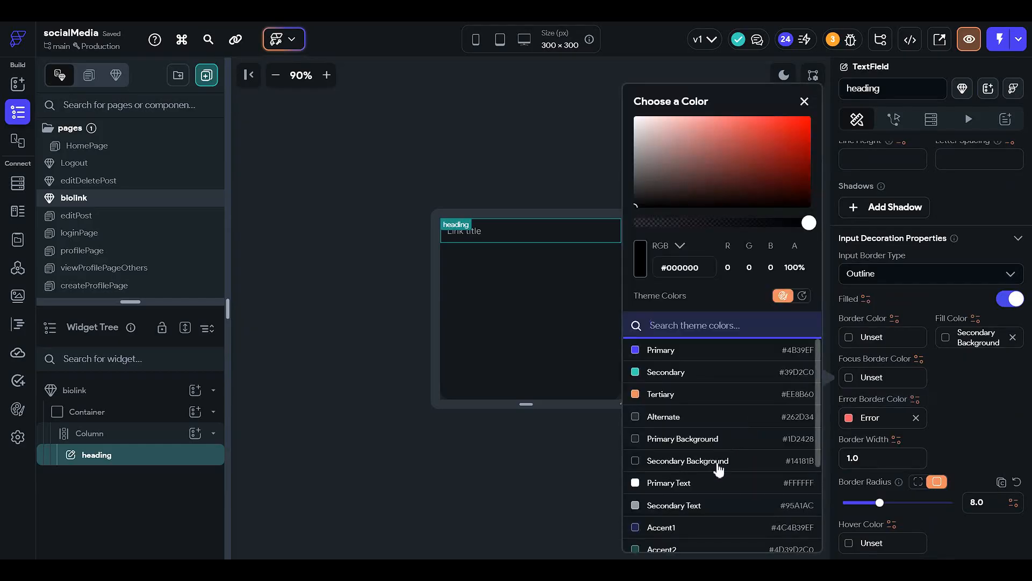
{"action": "scroll", "coordinate": [718, 468], "scroll_direction": "down", "scroll_amount": 3}
{"action": "left_click", "coordinate": [717, 474]}
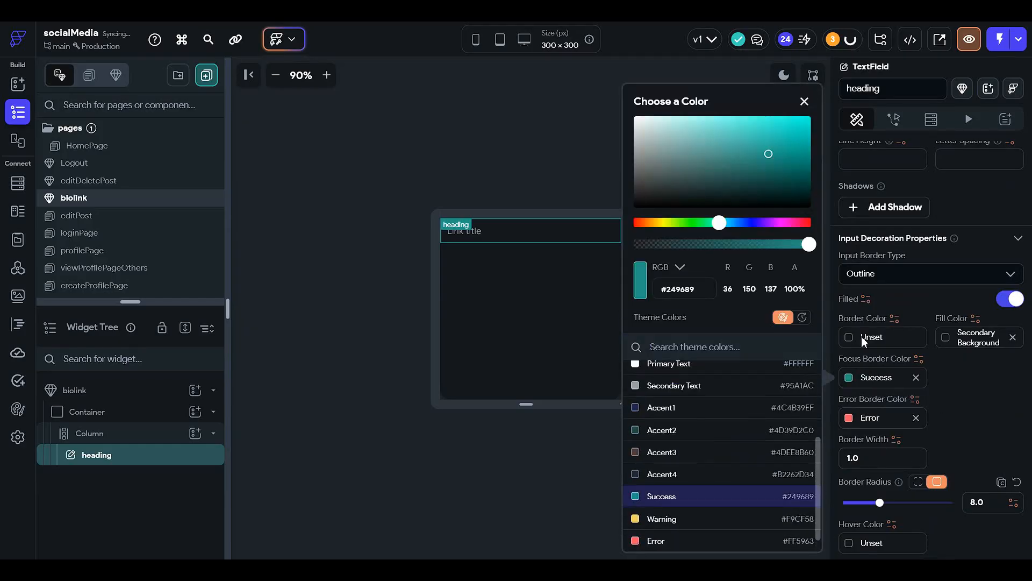
{"action": "left_click", "coordinate": [939, 341]}
{"action": "left_click", "coordinate": [824, 456]}
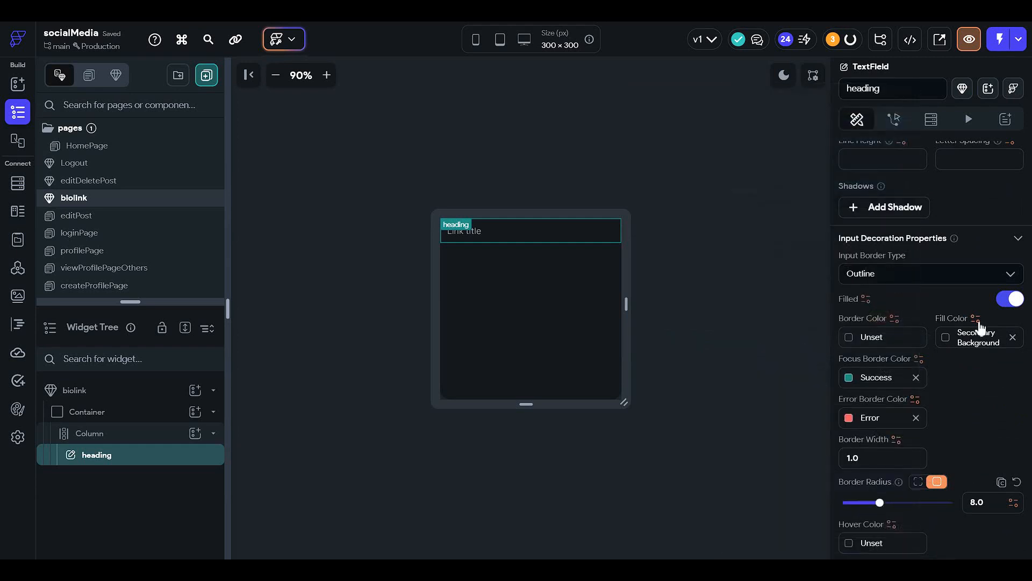
Step: Set the heading TextField's fill color to the Primary Background theme color
{"action": "left_click", "coordinate": [952, 339]}
{"action": "left_click", "coordinate": [834, 460]}
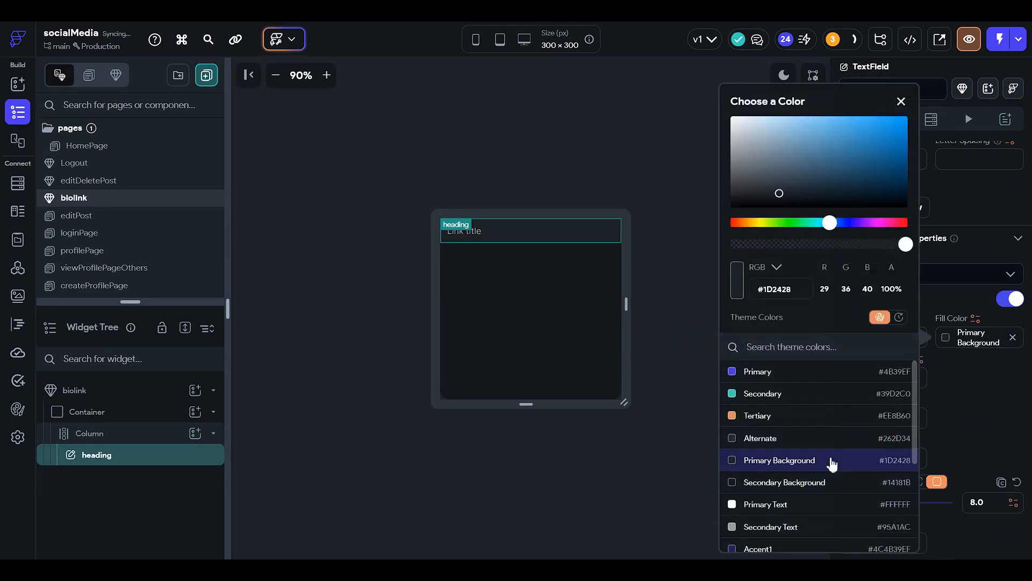
{"action": "left_click", "coordinate": [672, 356]}
{"action": "left_click", "coordinate": [546, 230]}
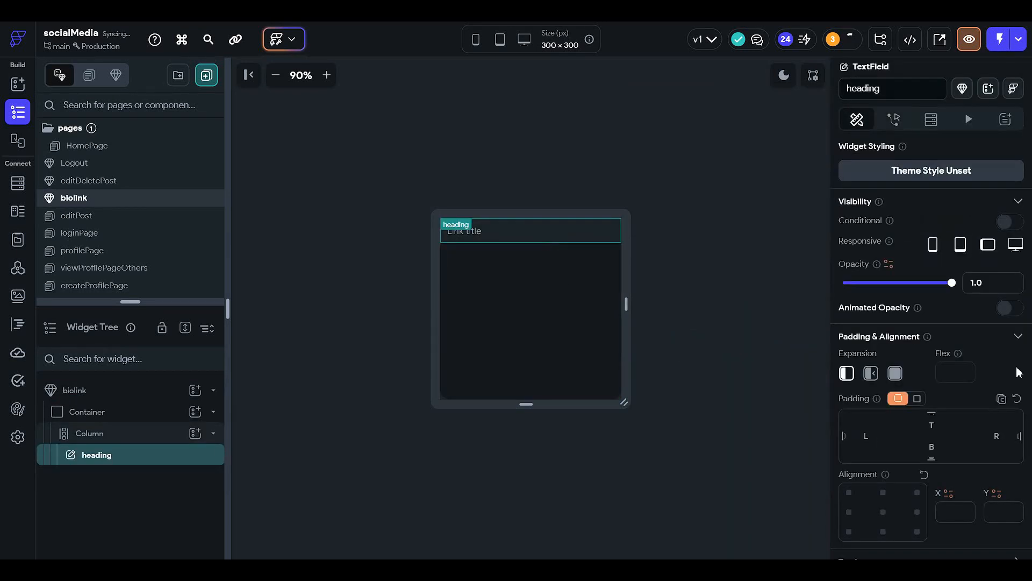
Step: Set the heading TextField's padding to 12 on the left and right and 25 on top
{"action": "scroll", "coordinate": [961, 385], "scroll_direction": "down", "scroll_amount": 5}
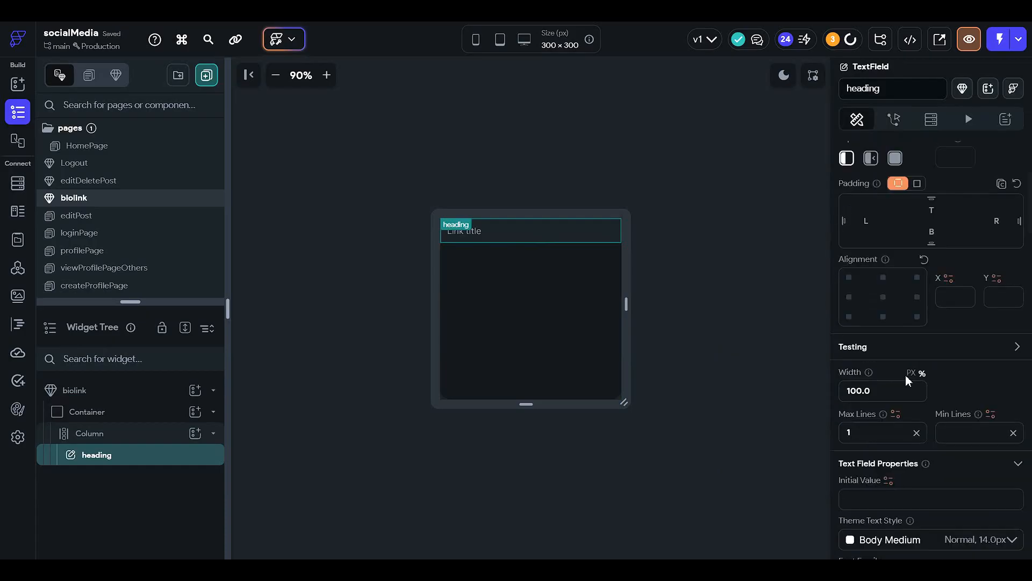
{"action": "scroll", "coordinate": [945, 319], "scroll_direction": "up", "scroll_amount": 5}
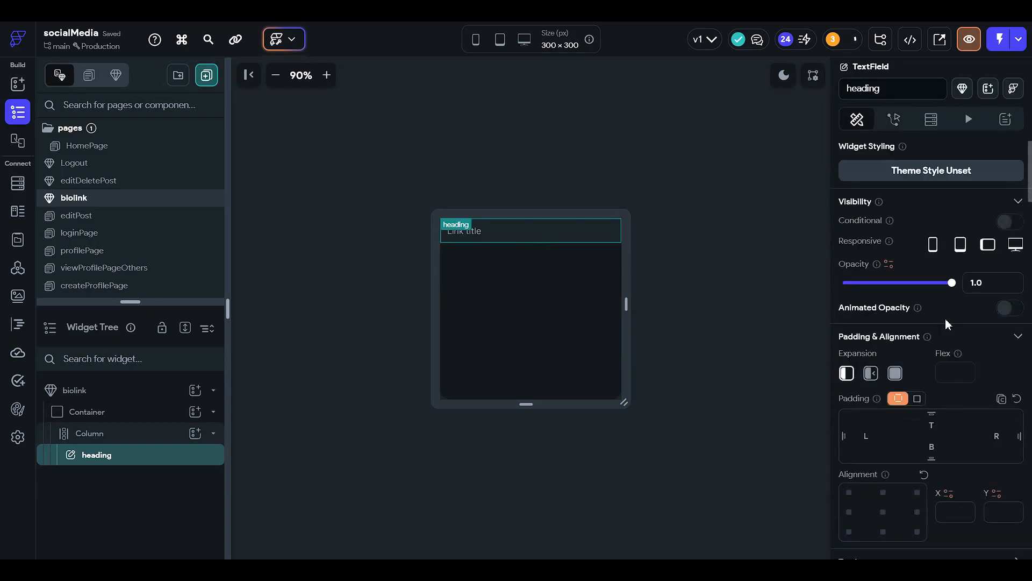
{"action": "left_click", "coordinate": [998, 436]}
{"action": "type", "text": "12"}
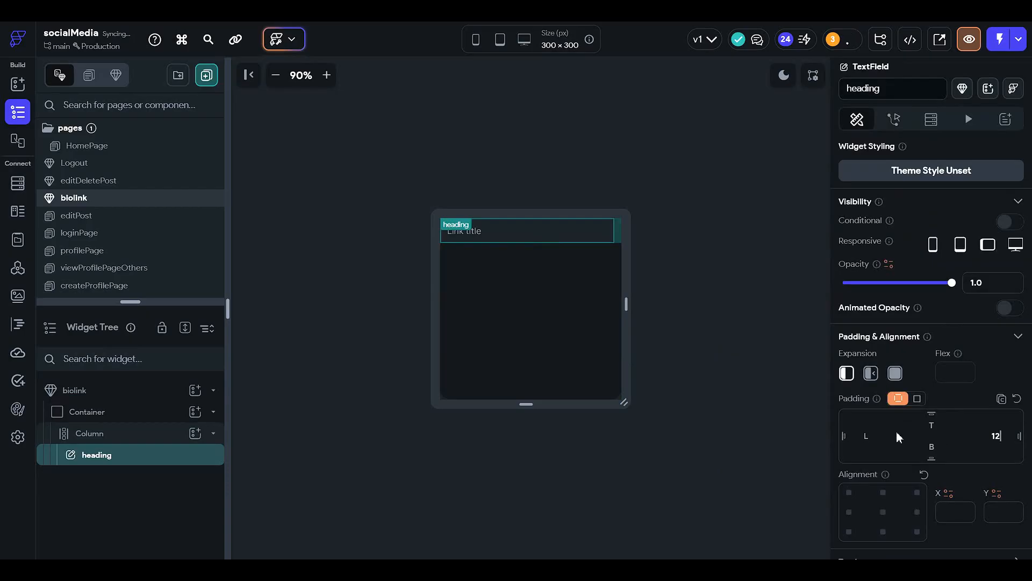
{"action": "left_click", "coordinate": [862, 440]}
{"action": "type", "text": "12"}
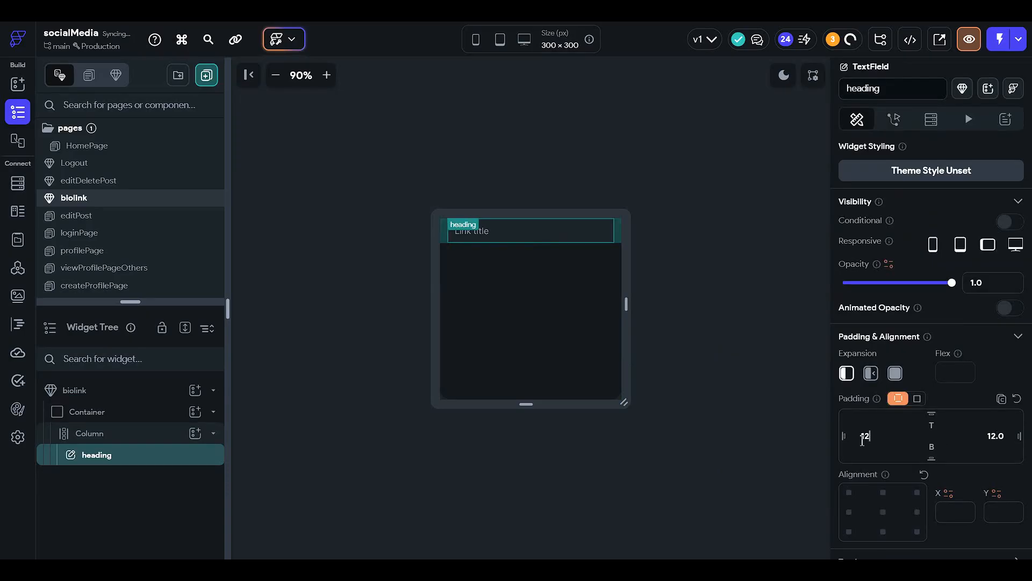
{"action": "left_click", "coordinate": [927, 430]}
{"action": "type", "text": "25"}
{"action": "left_click", "coordinate": [801, 311]}
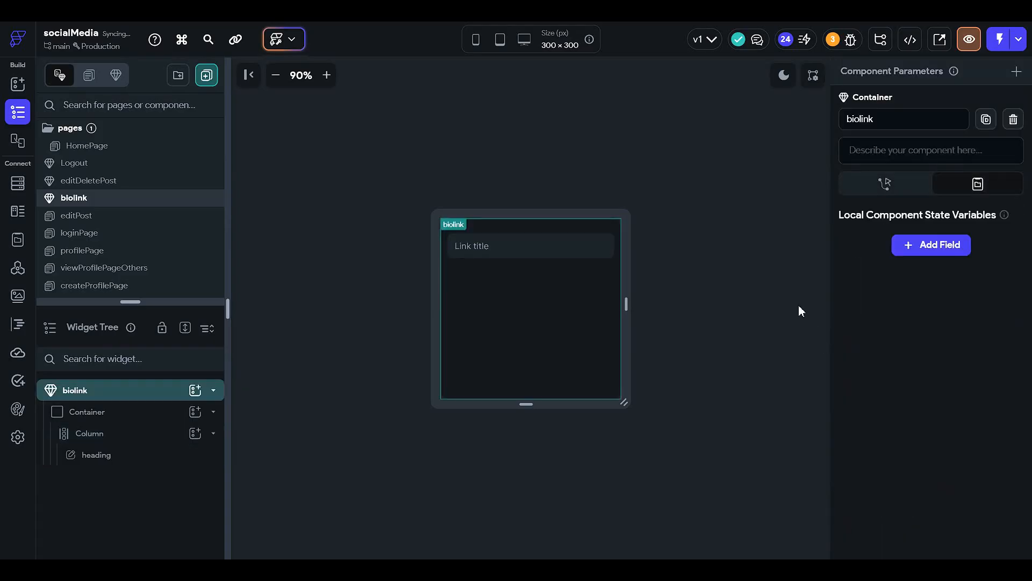
Step: Add a Text widget to the biolink Column and place it above the heading TextField
{"action": "left_click", "coordinate": [195, 432]}
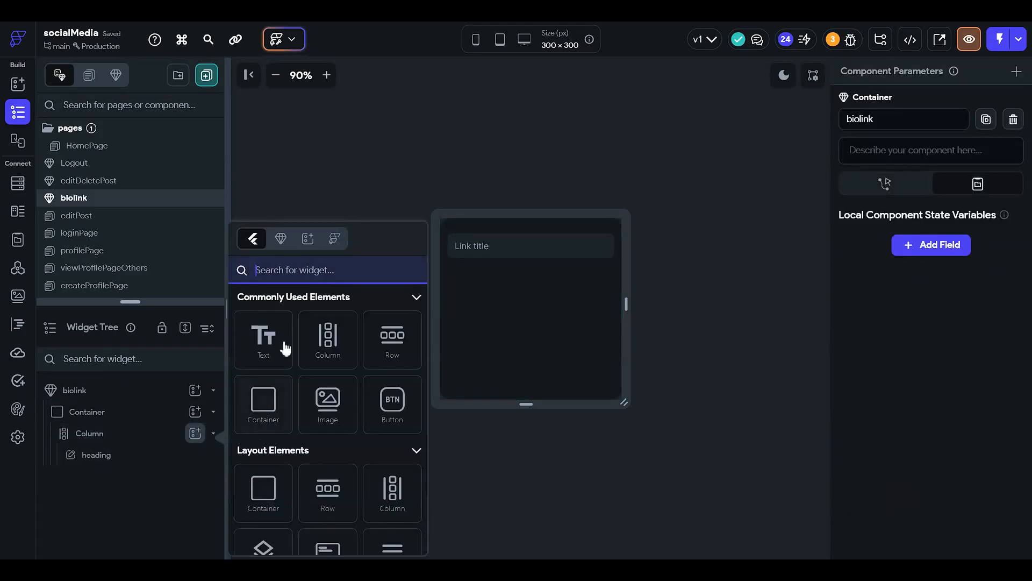
{"action": "left_click", "coordinate": [271, 344]}
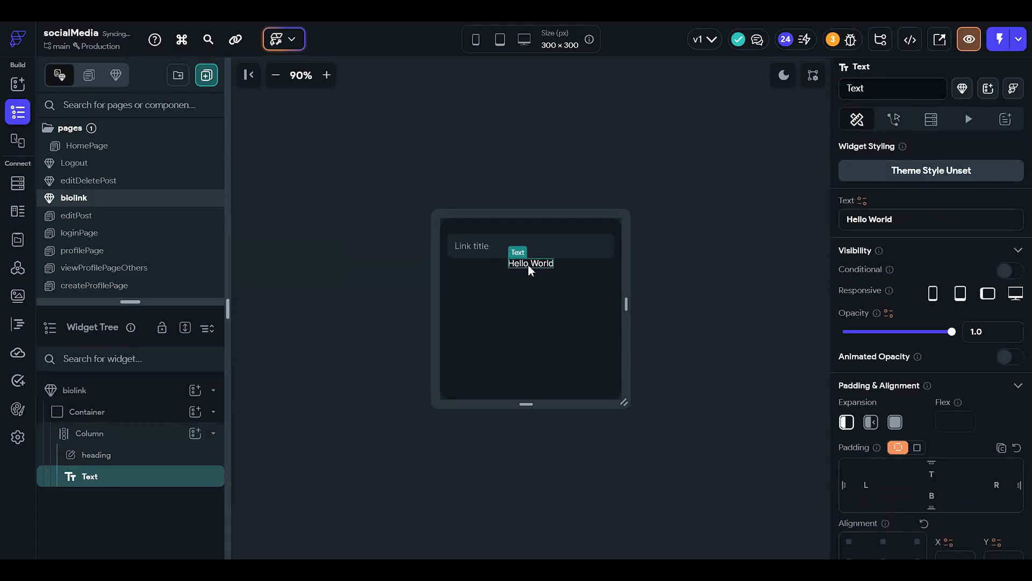
{"action": "left_click_drag", "start_coordinate": [528, 264], "coordinate": [515, 231]}
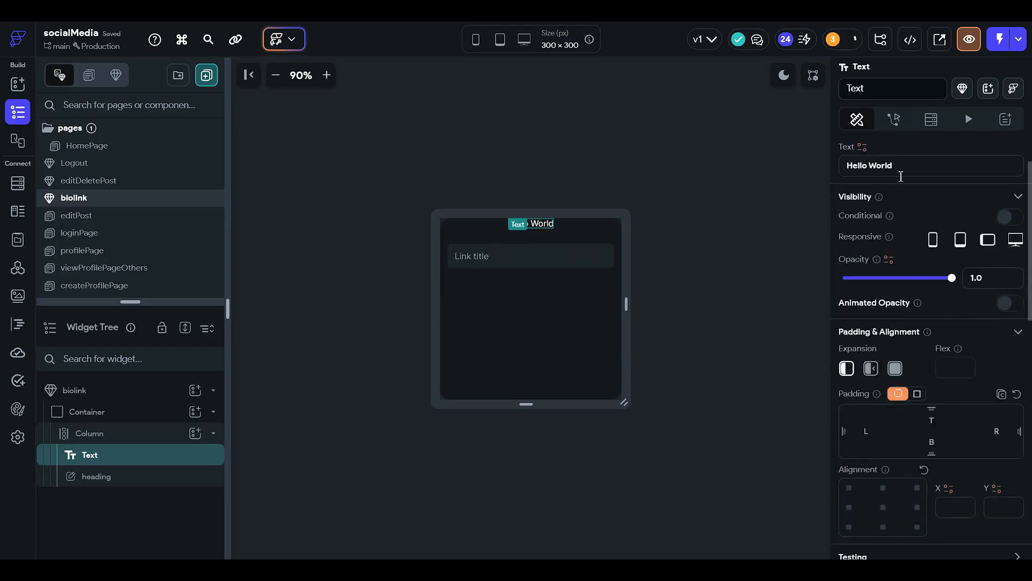
Step: Change the Text widget's content to "Add Bio link"
{"action": "key", "text": "ctrl+a"}
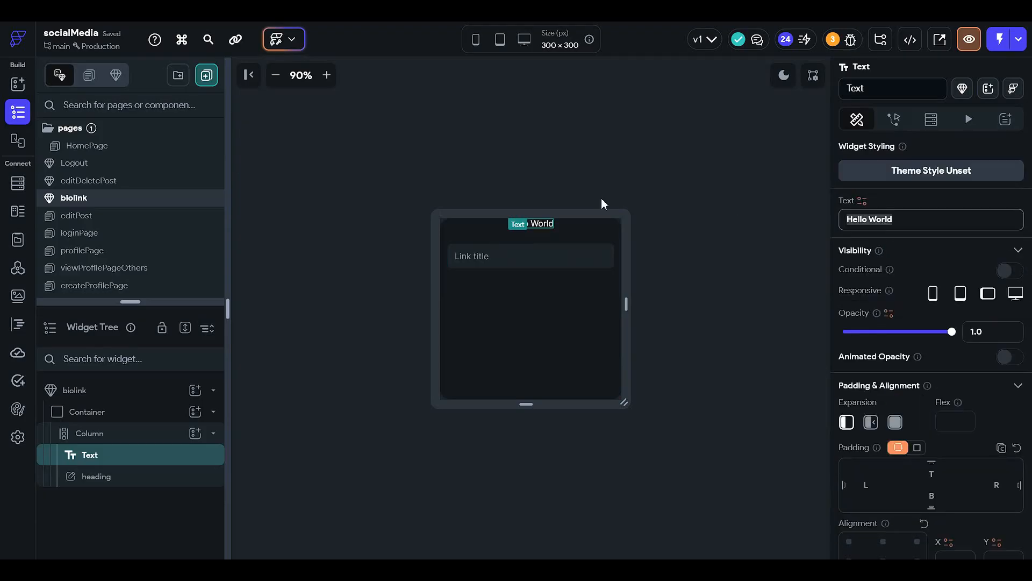
{"action": "type", "text": "Add "}
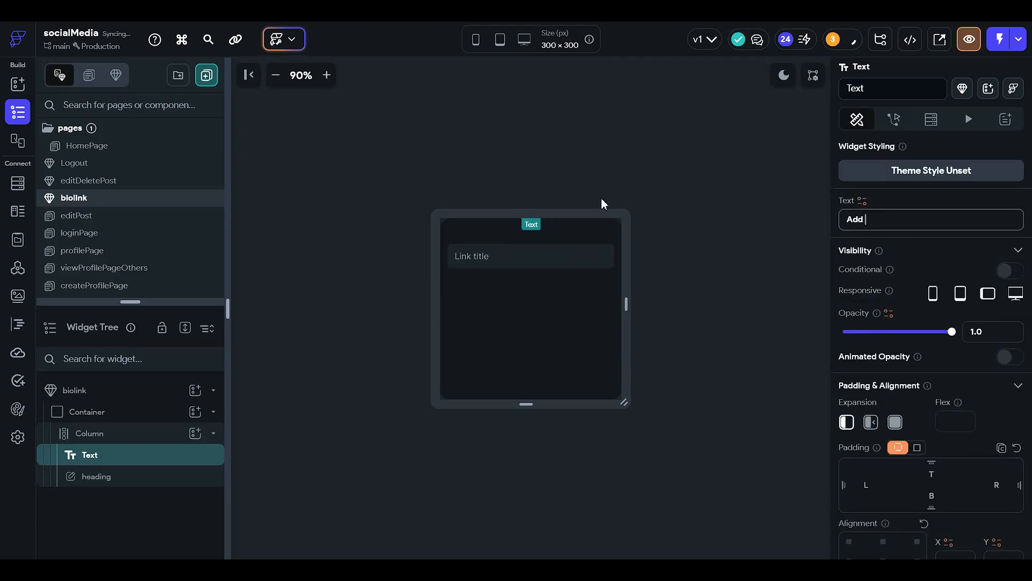
{"action": "type", "text": "Bio link"}
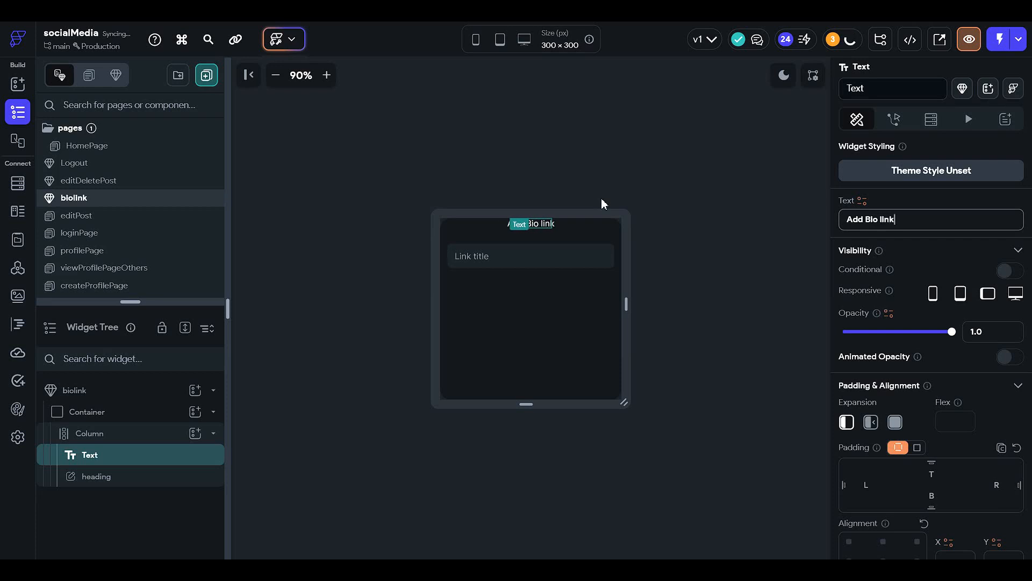
Step: Align the "Add Bio link" text center-left and give it 5 top padding and 12 left padding
{"action": "left_click", "coordinate": [932, 475]}
{"action": "type", "text": "5"}
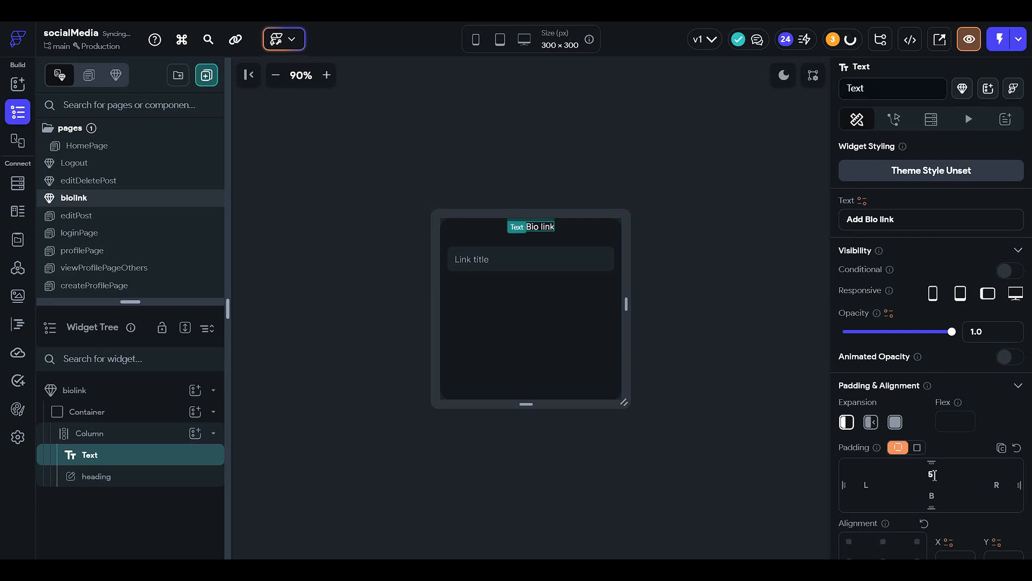
{"action": "scroll", "coordinate": [861, 494], "scroll_direction": "down", "scroll_amount": 2}
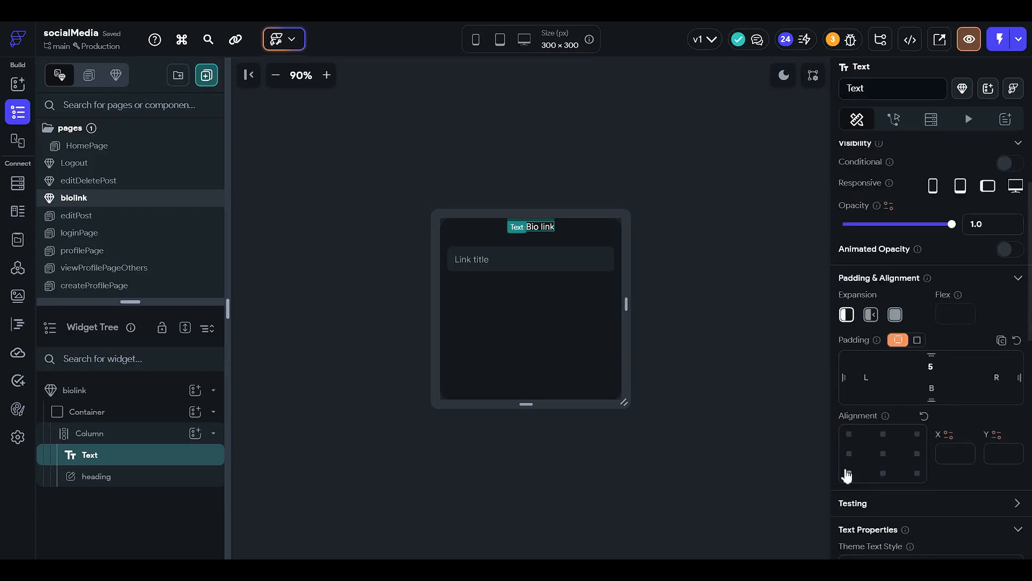
{"action": "left_click", "coordinate": [857, 457]}
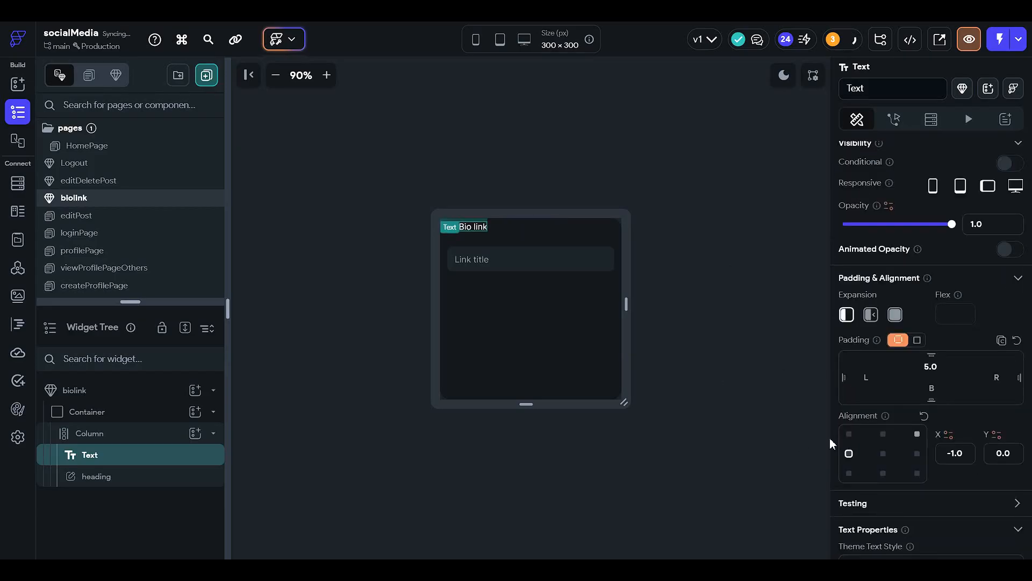
{"action": "left_click", "coordinate": [871, 379]}
{"action": "left_click", "coordinate": [768, 218]}
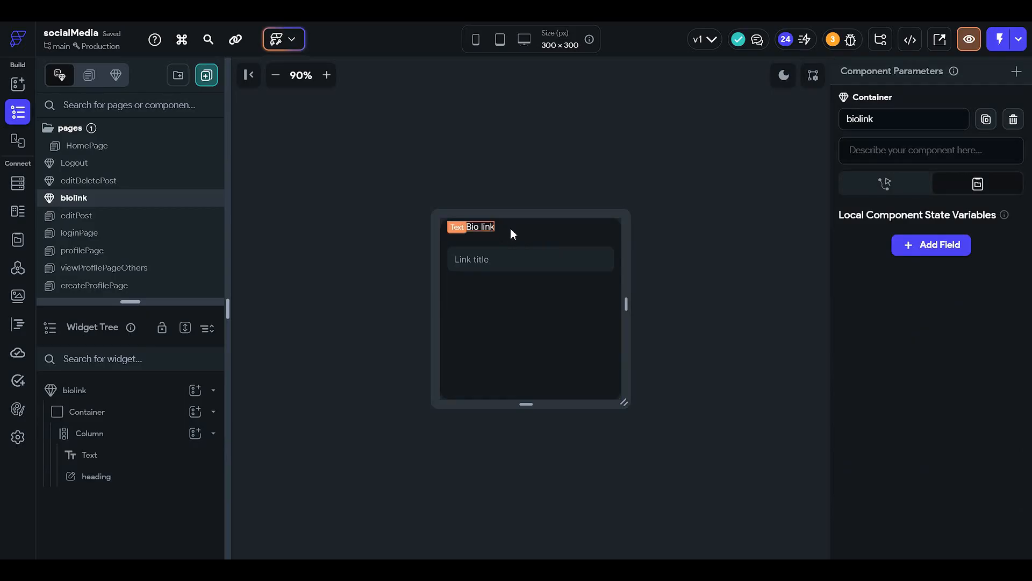
Step: Set the "Add Bio link" text's top padding to 12
{"action": "left_click", "coordinate": [492, 227]}
{"action": "key", "text": "BackSpace"}
{"action": "key", "text": "BackSpace"}
{"action": "key", "text": "BackSpace"}
{"action": "type", "text": "12"}
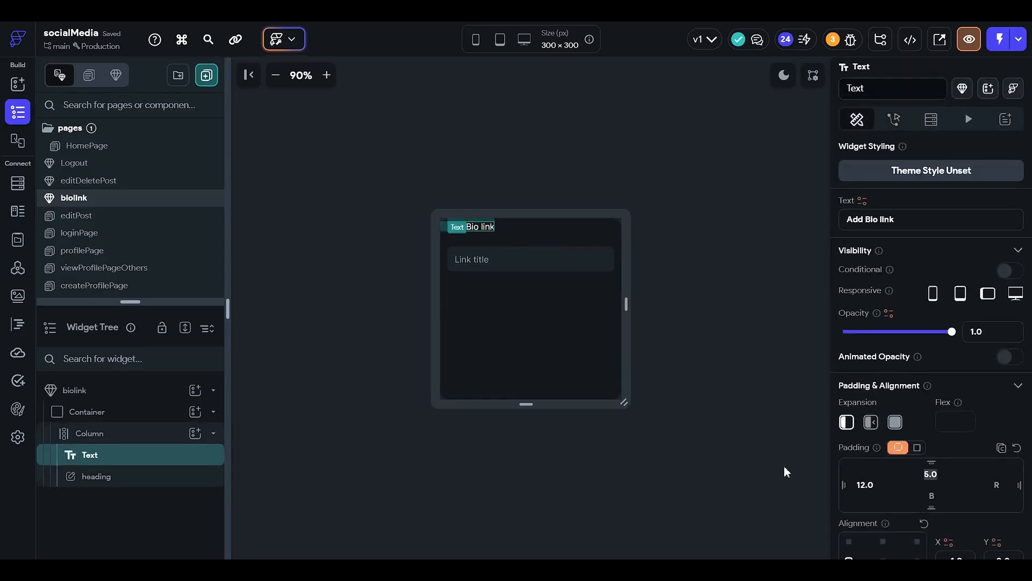
{"action": "key", "text": "Return"}
{"action": "left_click", "coordinate": [514, 262]}
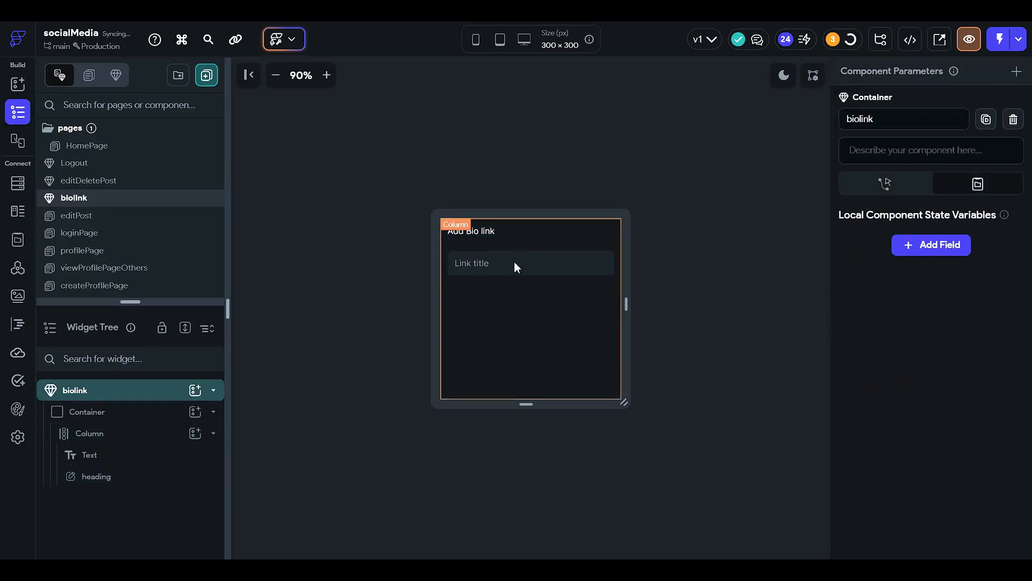
{"action": "left_click", "coordinate": [514, 262]}
{"action": "right_click", "coordinate": [514, 261]}
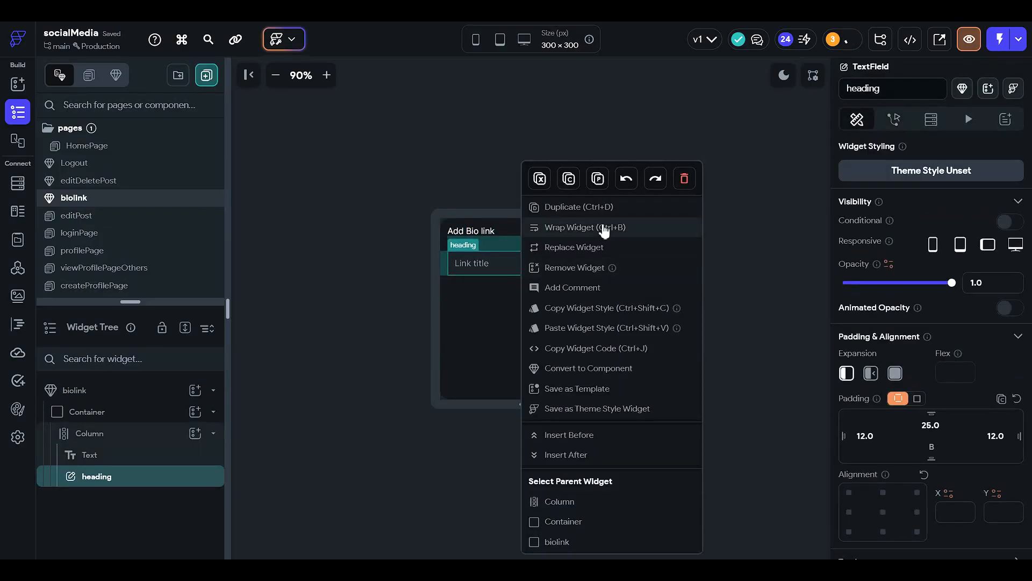
{"action": "key", "text": "ctrl+b"}
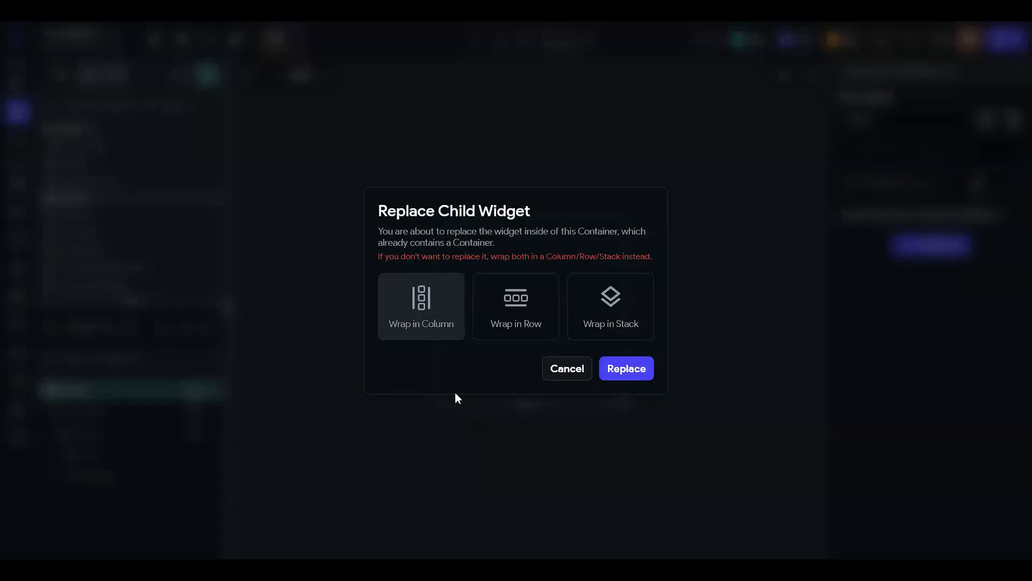
{"action": "left_click", "coordinate": [585, 375]}
Step: Copy the heading TextField and paste the duplicate into the same Column
{"action": "key", "text": "ctrl+c"}
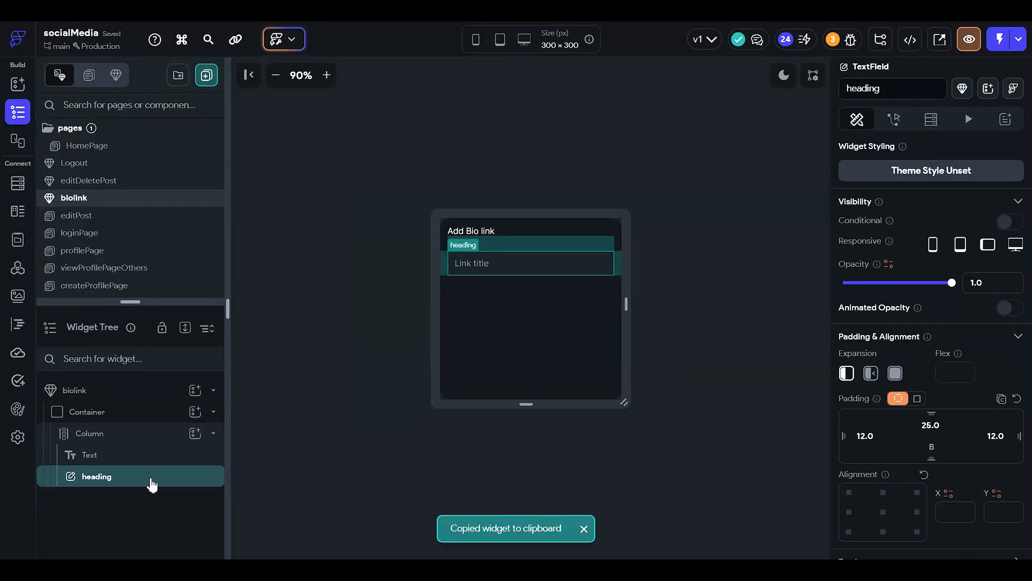
{"action": "left_click", "coordinate": [148, 438]}
{"action": "key", "text": "ctrl+v"}
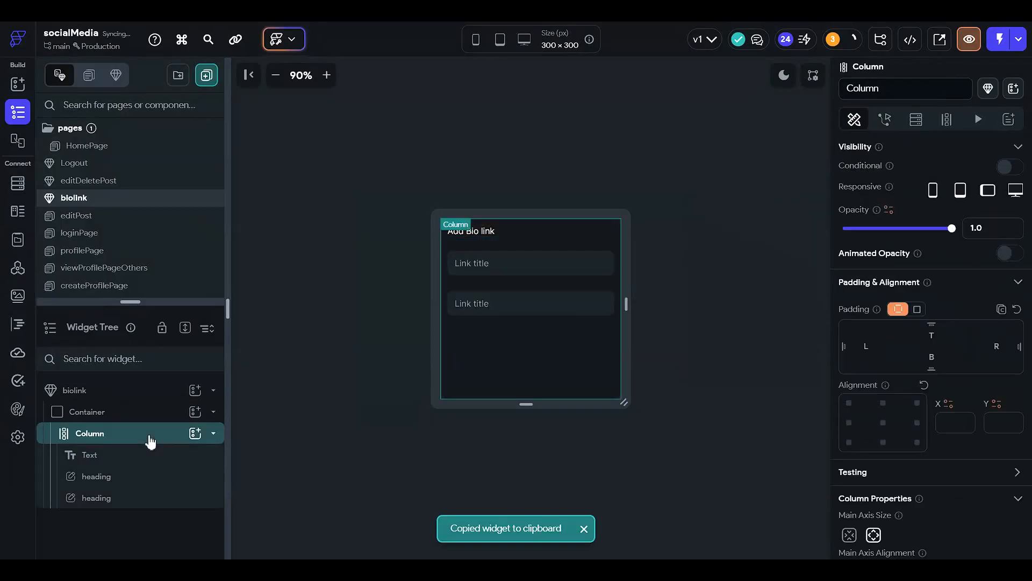
Step: Rename the duplicated TextField to "link"
{"action": "left_click", "coordinate": [134, 497]}
{"action": "double_click", "coordinate": [881, 87]}
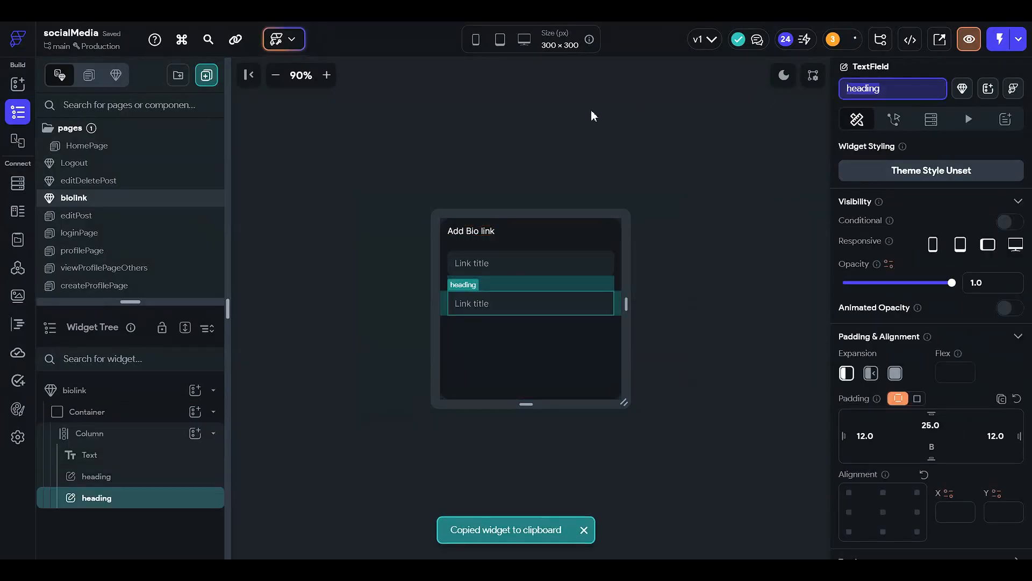
{"action": "type", "text": "link"}
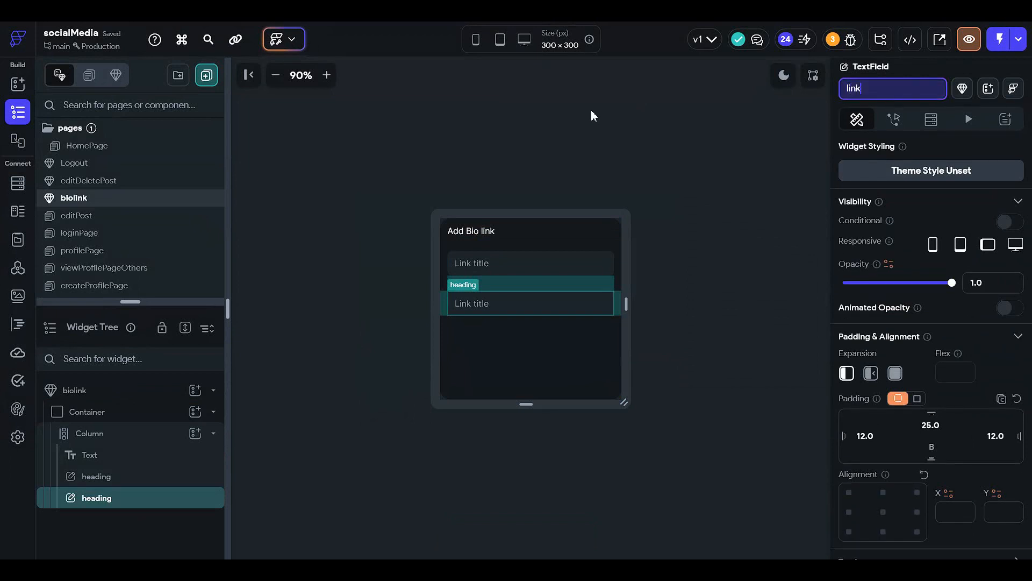
{"action": "key", "text": "Return"}
Step: Change the hint text of the link TextField to "Bio link"
{"action": "scroll", "coordinate": [905, 368], "scroll_direction": "down", "scroll_amount": 6}
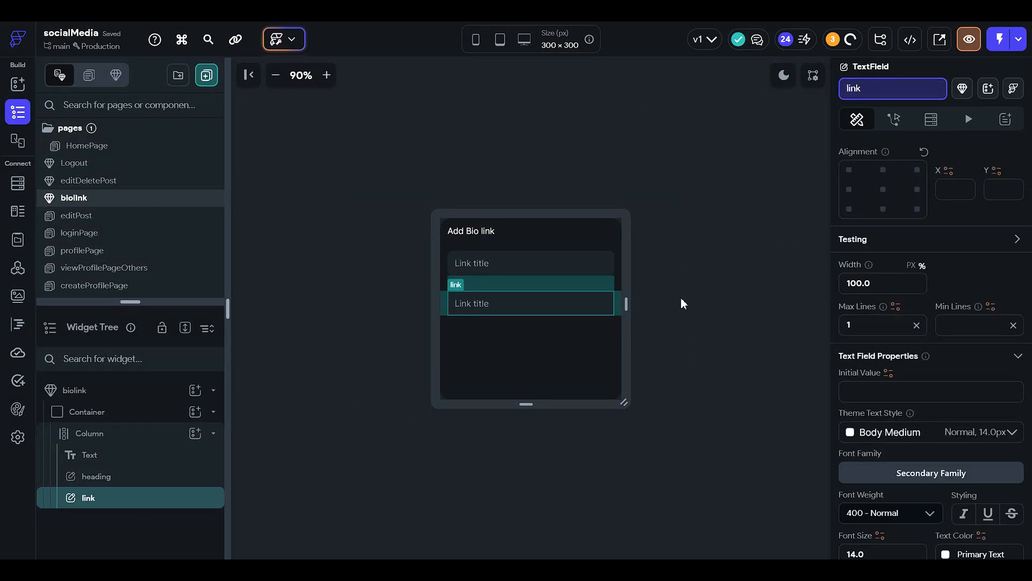
{"action": "scroll", "coordinate": [909, 345], "scroll_direction": "down", "scroll_amount": 6}
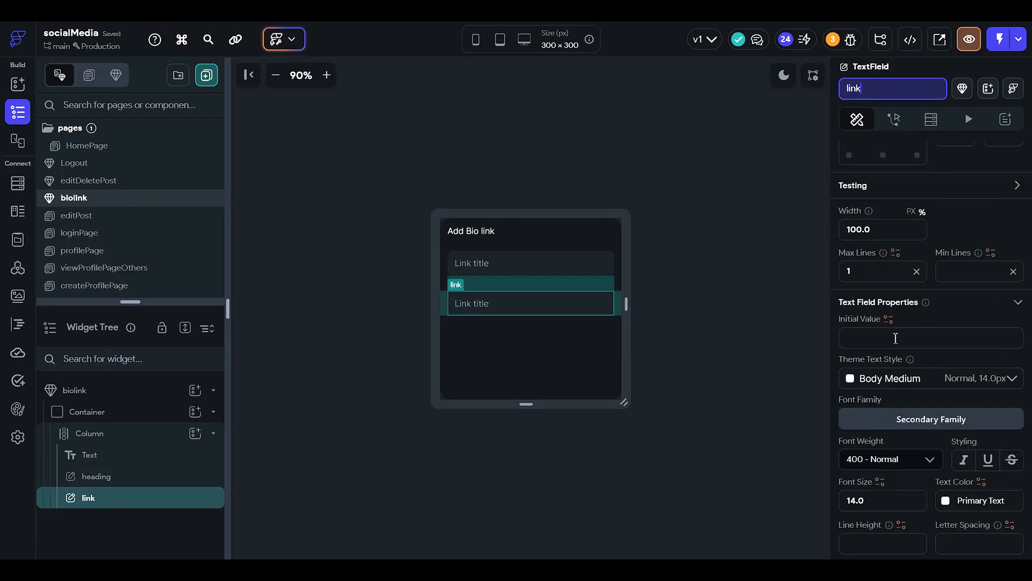
{"action": "scroll", "coordinate": [897, 360], "scroll_direction": "down", "scroll_amount": 6}
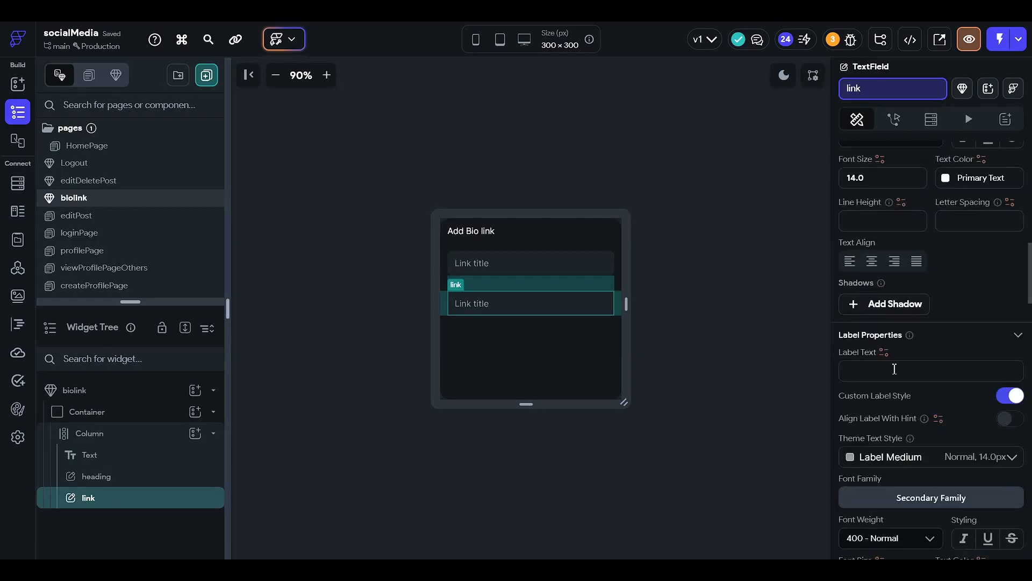
{"action": "scroll", "coordinate": [908, 403], "scroll_direction": "down", "scroll_amount": 2}
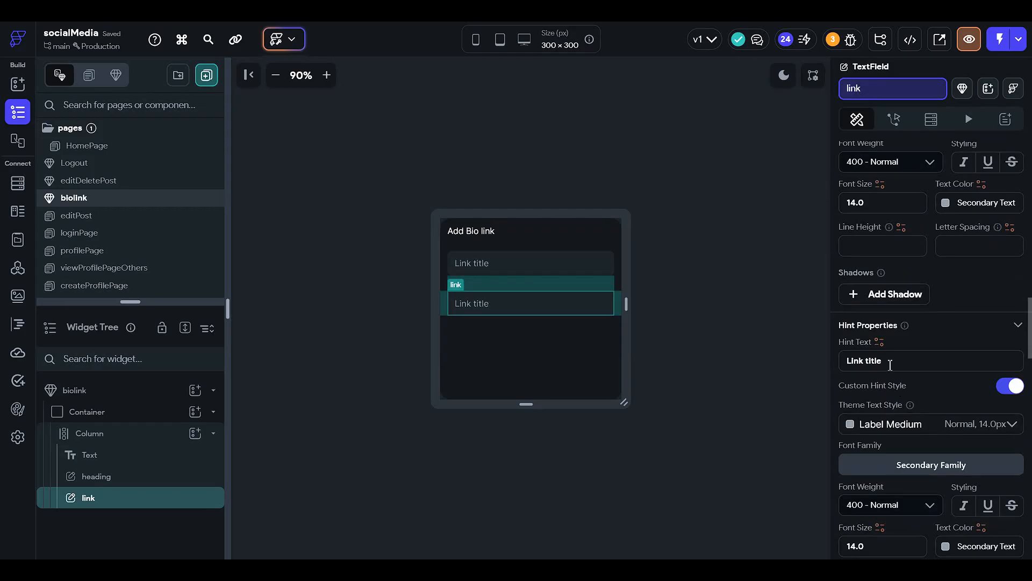
{"action": "triple_click", "coordinate": [890, 363]}
{"action": "type", "text": "B"}
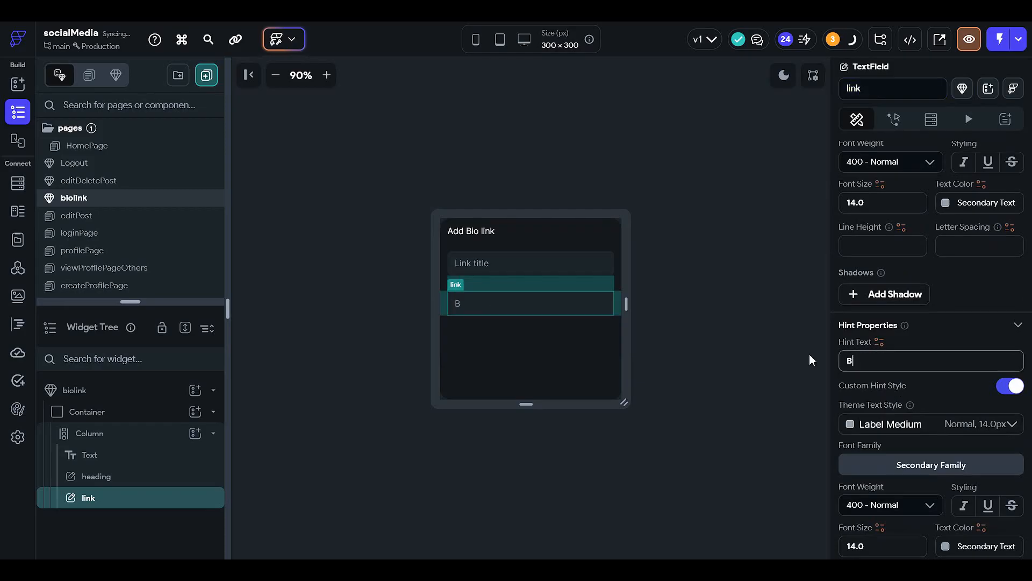
{"action": "type", "text": "io link"}
{"action": "left_click", "coordinate": [853, 226]}
{"action": "left_click", "coordinate": [662, 286]}
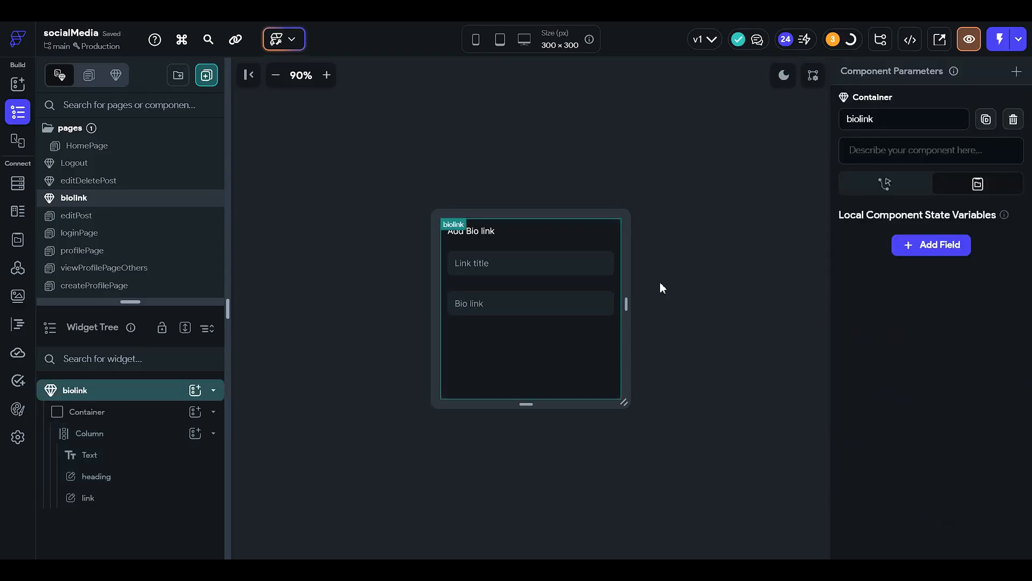
Step: Add a Button below the link TextField in the Column and delete it again
{"action": "left_click", "coordinate": [573, 308]}
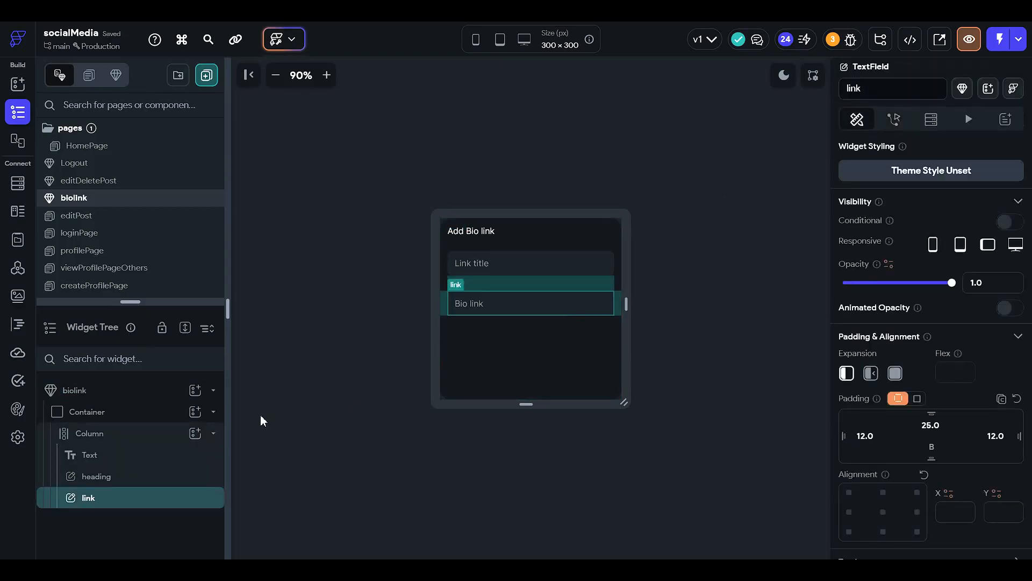
{"action": "left_click", "coordinate": [183, 438]}
{"action": "left_click", "coordinate": [195, 433]}
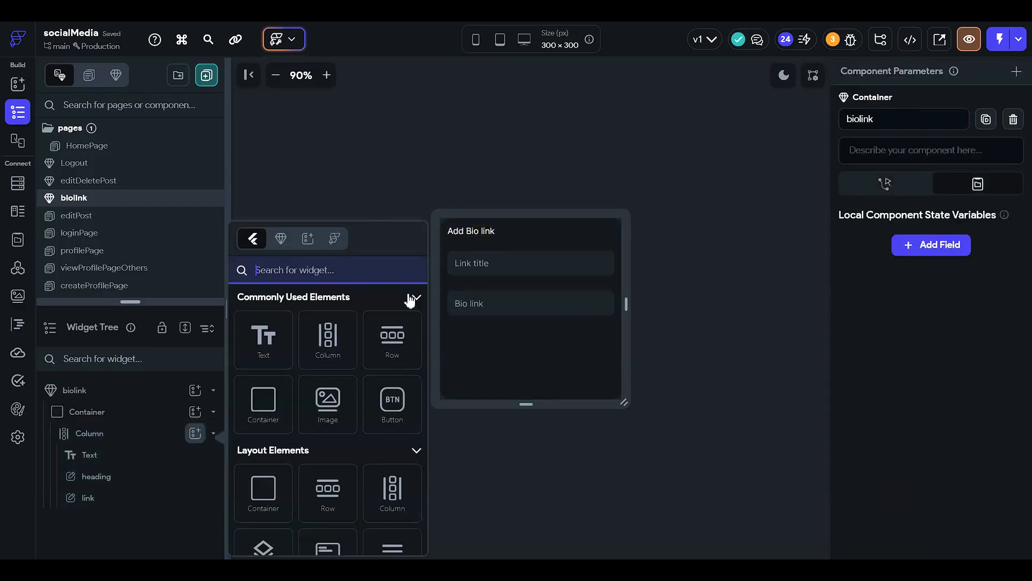
{"action": "left_click", "coordinate": [401, 404]}
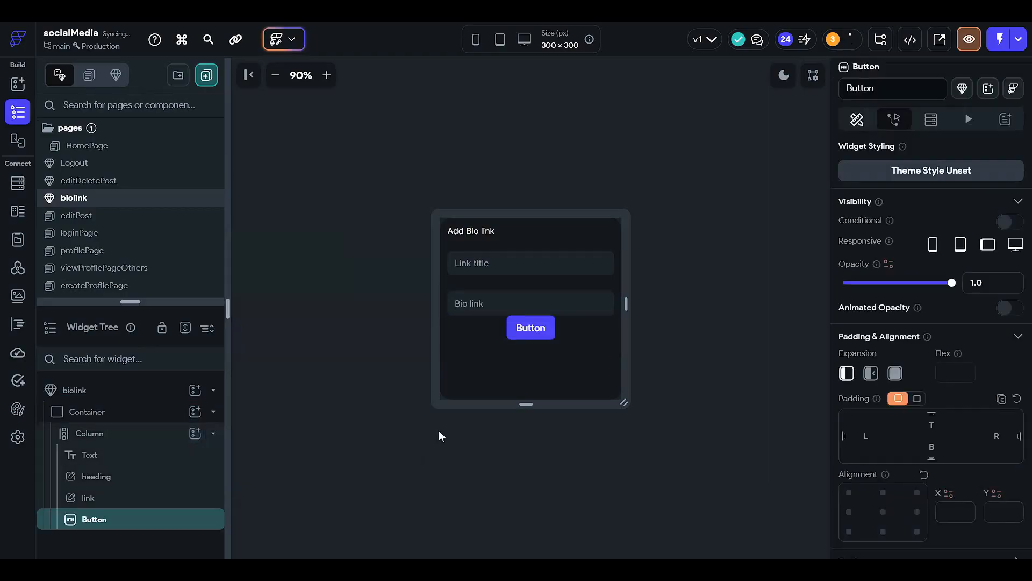
{"action": "right_click", "coordinate": [547, 323]}
{"action": "left_click", "coordinate": [709, 199]}
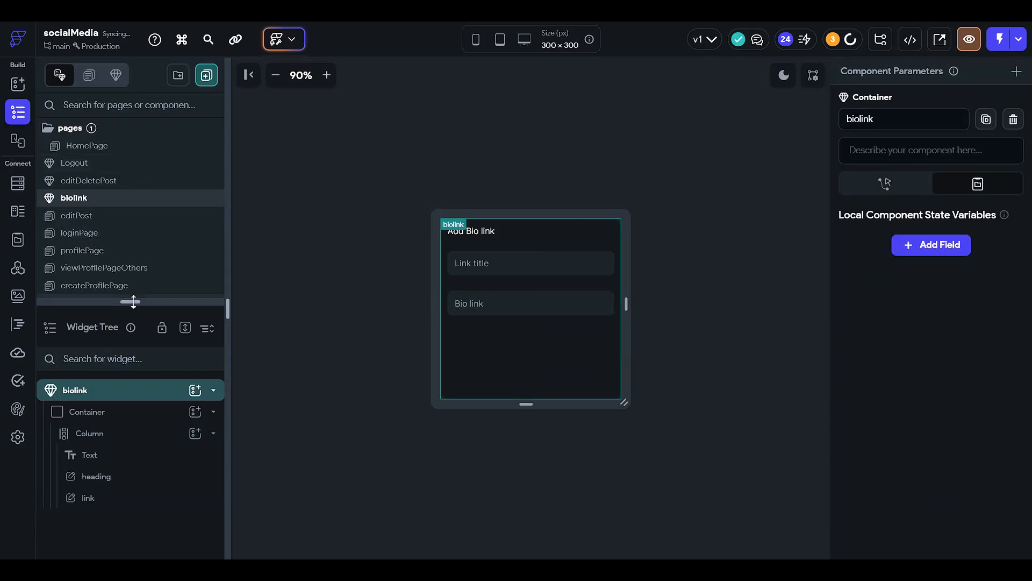
Step: Copy the Login button from the loginPage
{"action": "left_click_drag", "start_coordinate": [129, 303], "coordinate": [124, 333]}
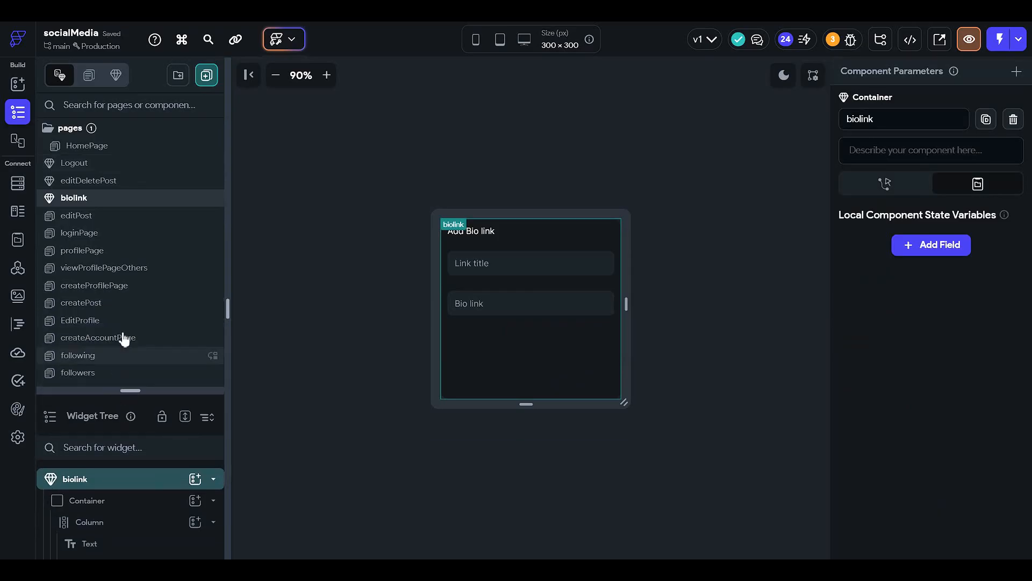
{"action": "scroll", "coordinate": [144, 342], "scroll_direction": "down", "scroll_amount": 1}
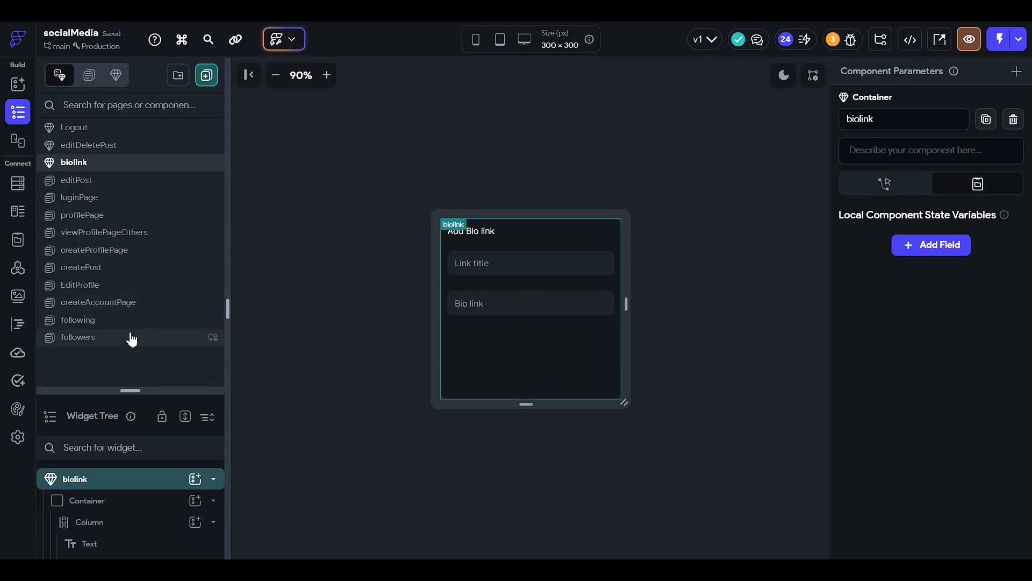
{"action": "scroll", "coordinate": [119, 300], "scroll_direction": "up", "scroll_amount": 1}
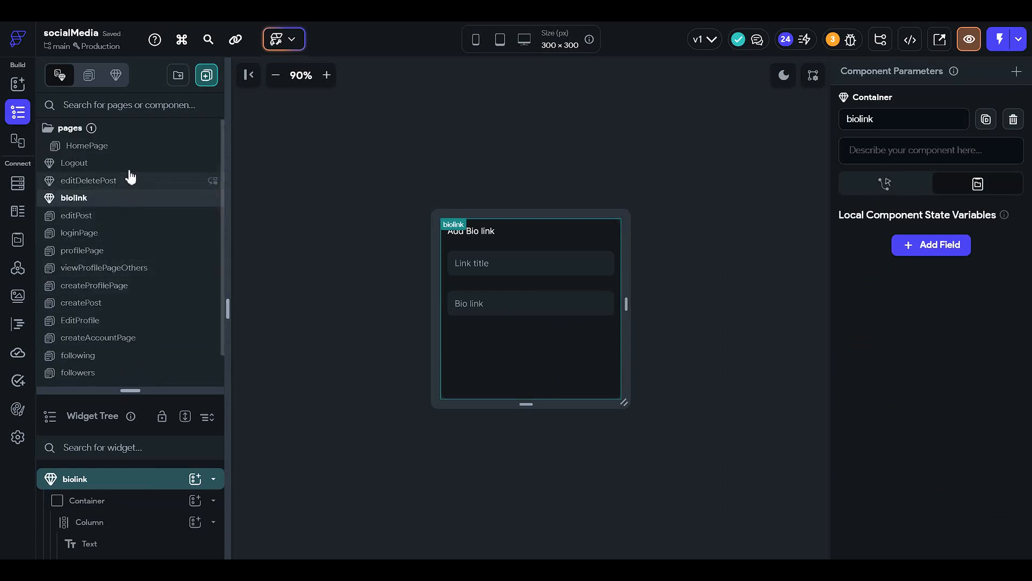
{"action": "left_click", "coordinate": [138, 234]}
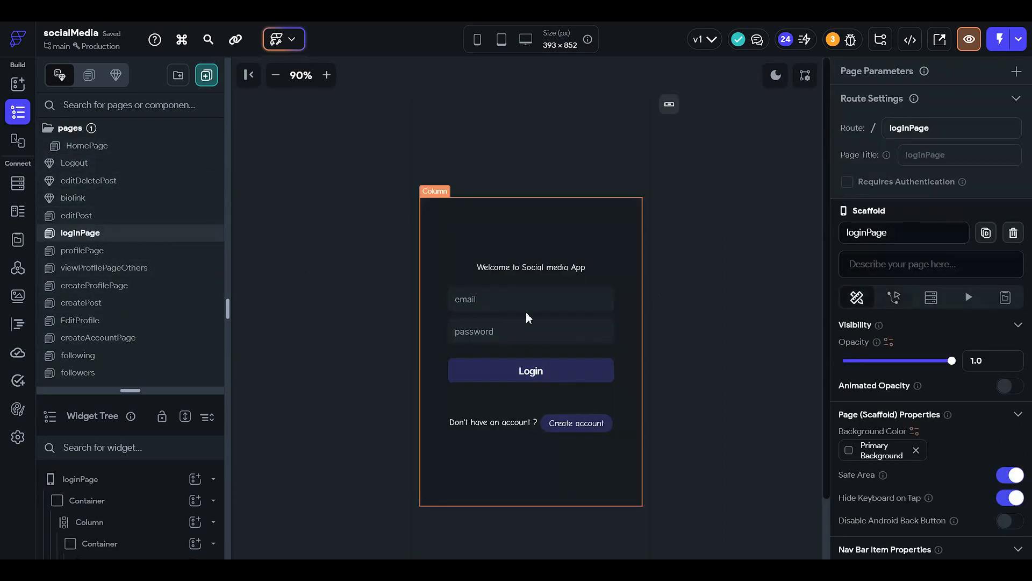
{"action": "left_click", "coordinate": [531, 374]}
{"action": "key", "text": "ctrl+c"}
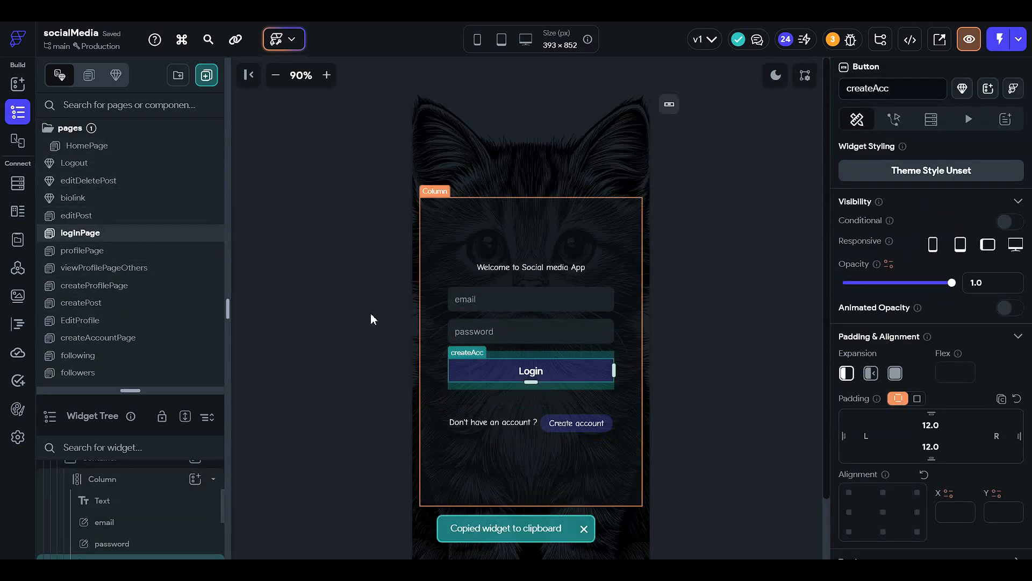
{"action": "left_click", "coordinate": [366, 311]}
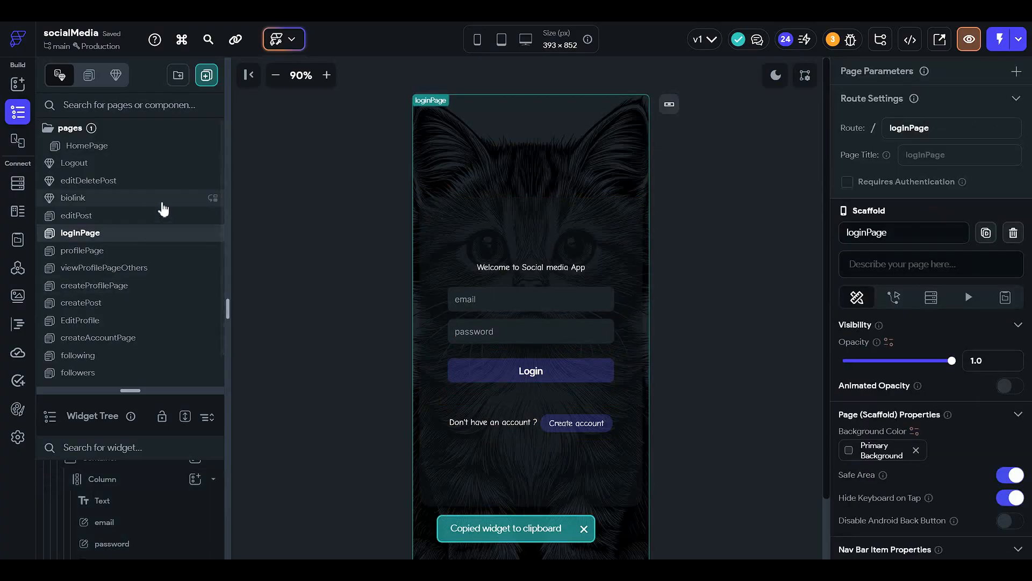
Step: Rename the Login button on the loginPage to "loginButton"
{"action": "left_click", "coordinate": [485, 371]}
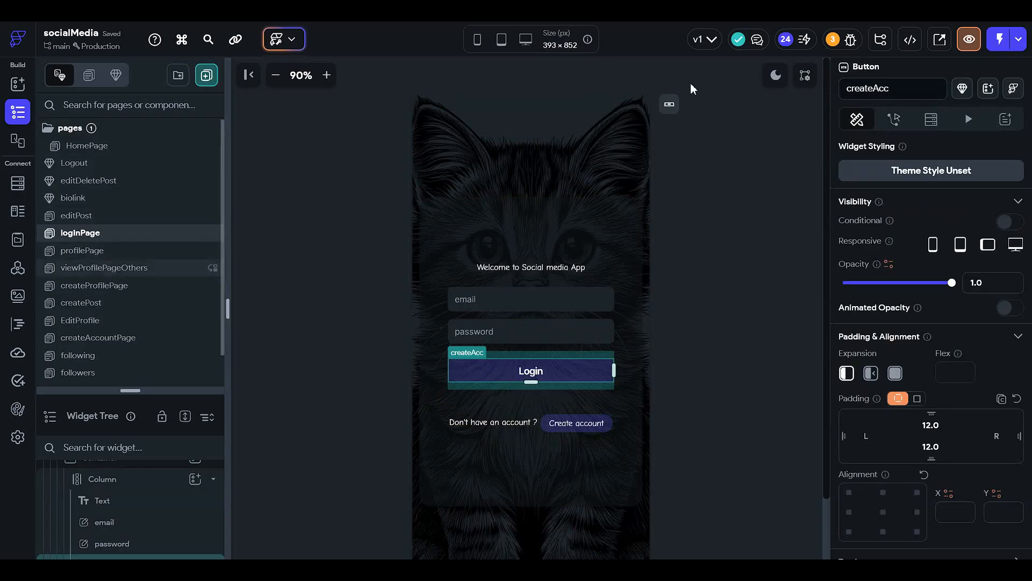
{"action": "double_click", "coordinate": [906, 88]}
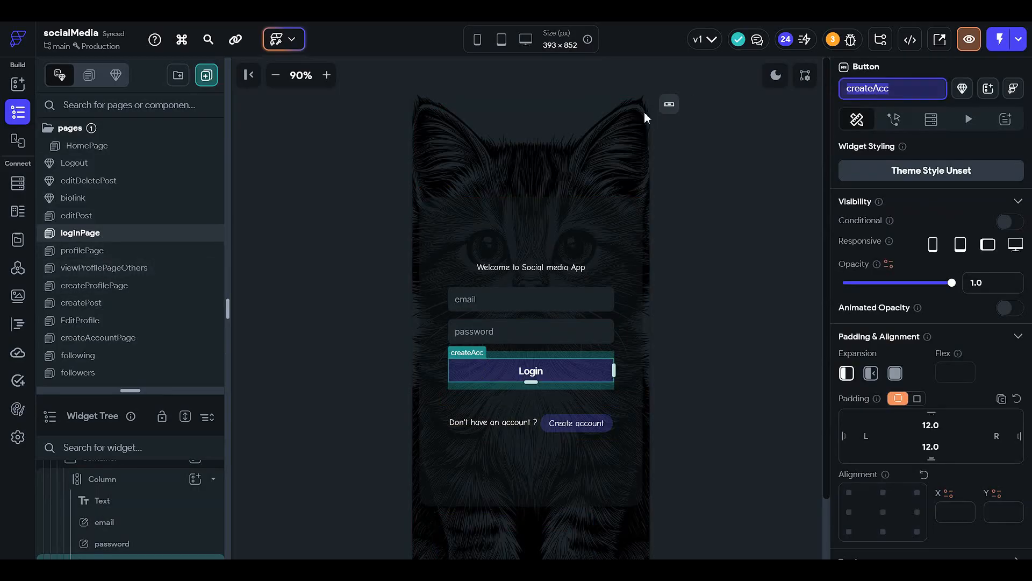
{"action": "key", "text": "BackSpace"}
{"action": "type", "text": "logi"}
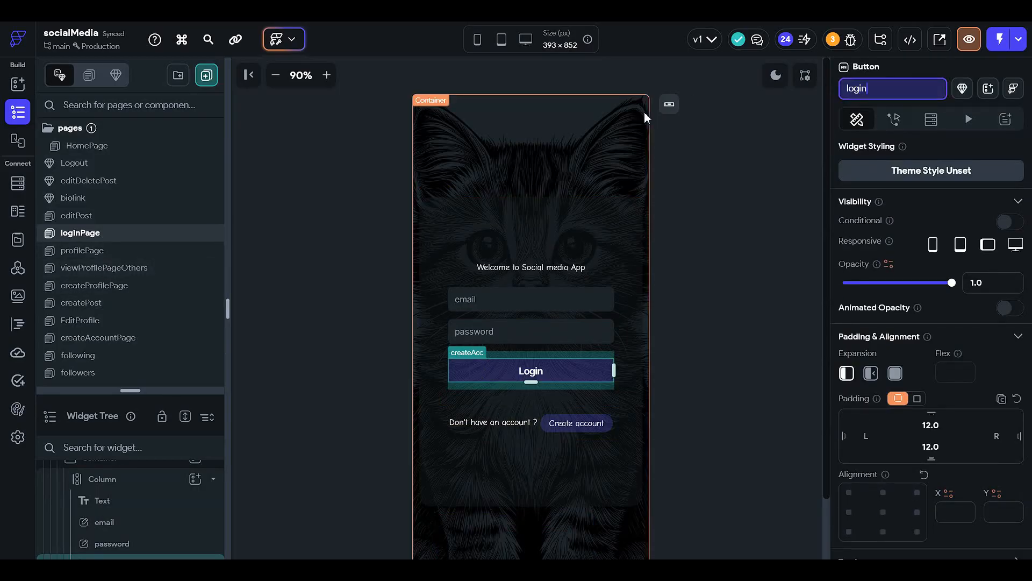
{"action": "type", "text": "nButton"}
Step: Paste the copied Login button into the Column of the biolink component
{"action": "left_click", "coordinate": [120, 216]}
{"action": "left_click", "coordinate": [122, 181]}
{"action": "left_click", "coordinate": [126, 198]}
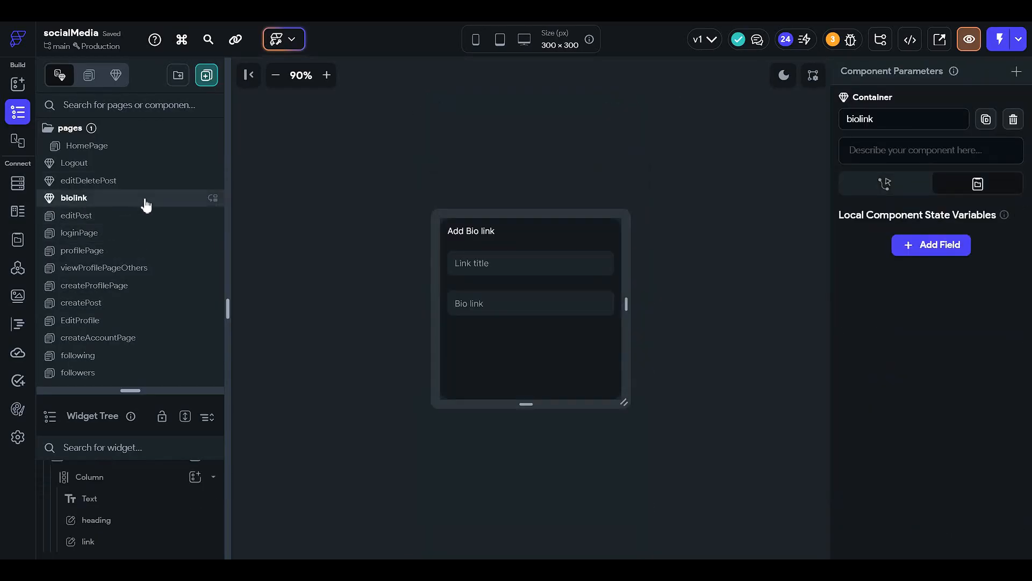
{"action": "left_click", "coordinate": [493, 336]}
{"action": "key", "text": "ctrl+v"}
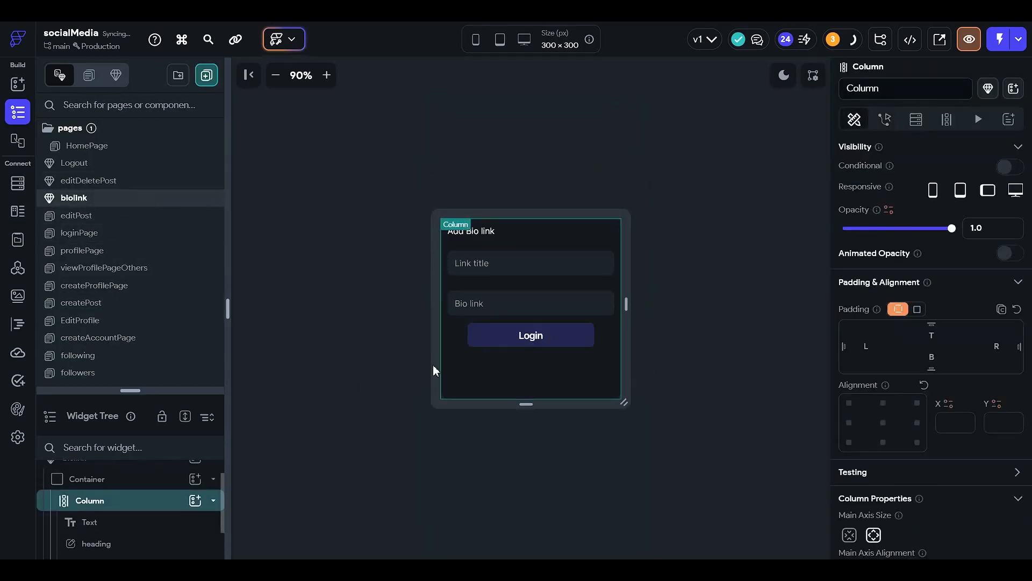
Step: Set the width of the pasted Login button in the biolink component to 100%
{"action": "left_click", "coordinate": [492, 338]}
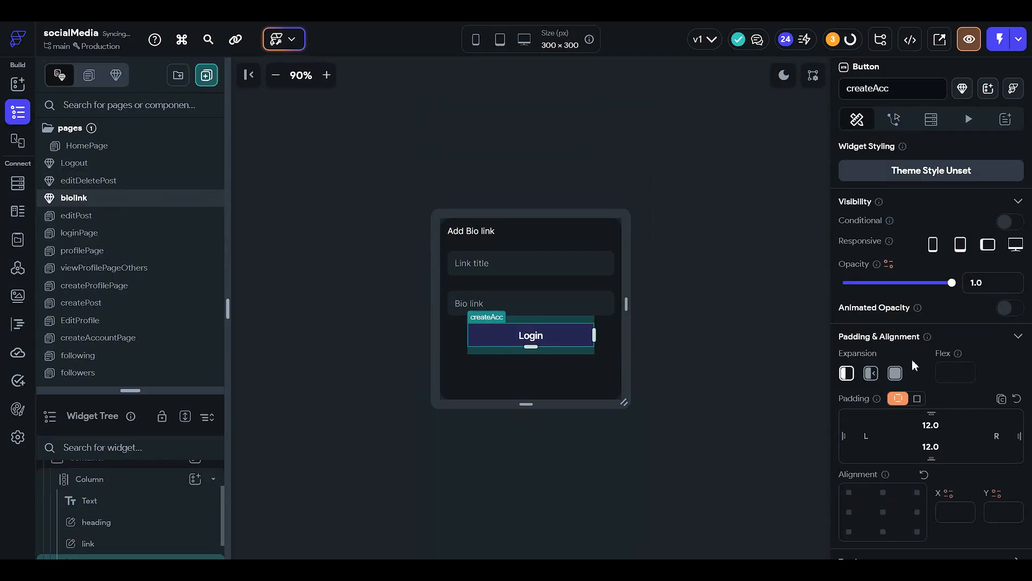
{"action": "scroll", "coordinate": [899, 400], "scroll_direction": "down", "scroll_amount": 6}
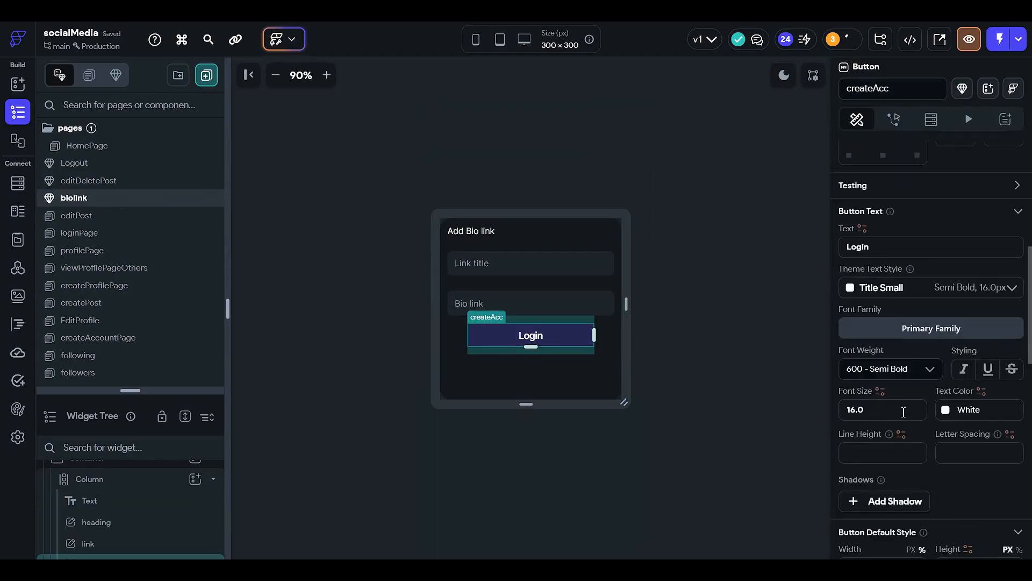
{"action": "scroll", "coordinate": [894, 421], "scroll_direction": "down", "scroll_amount": 2}
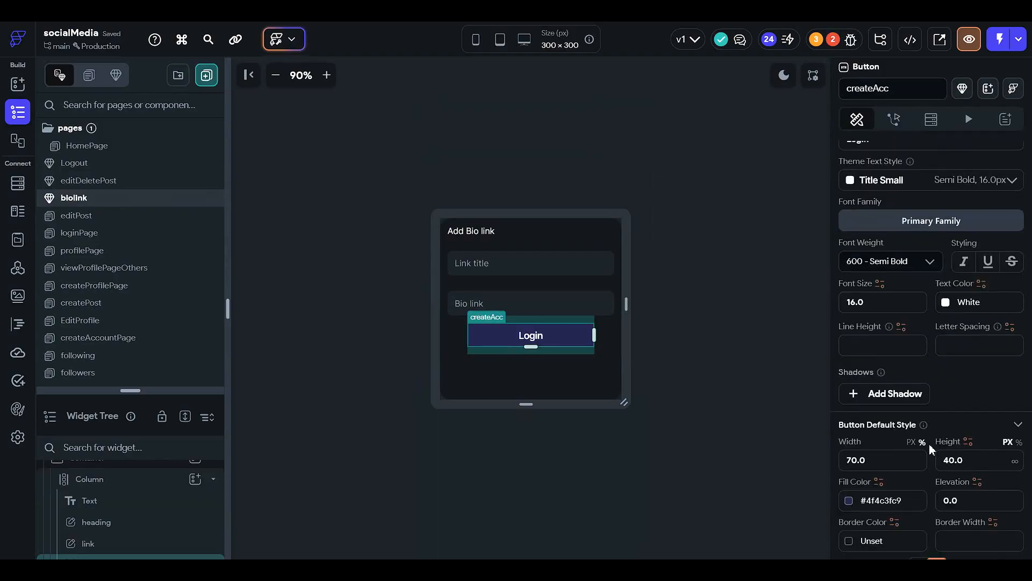
{"action": "left_click", "coordinate": [887, 460]}
{"action": "key", "text": "ctrl+a"}
{"action": "type", "text": "10"}
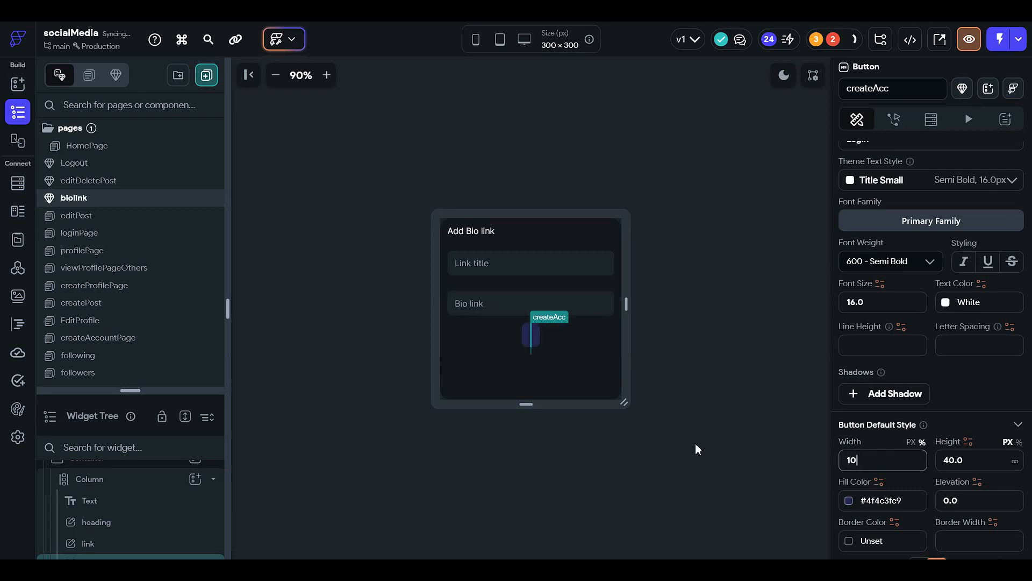
{"action": "type", "text": "0"}
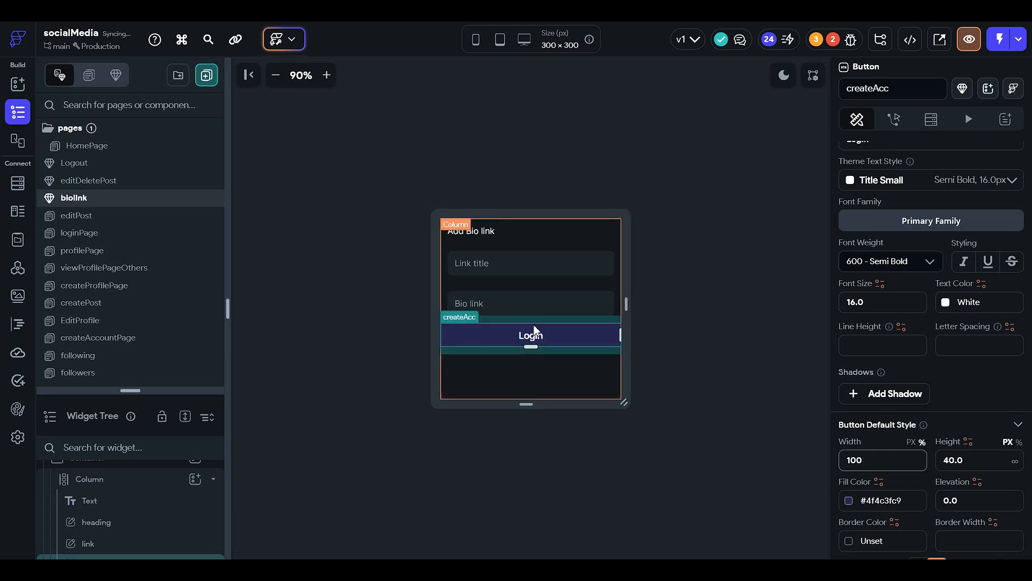
{"action": "left_click", "coordinate": [494, 349]}
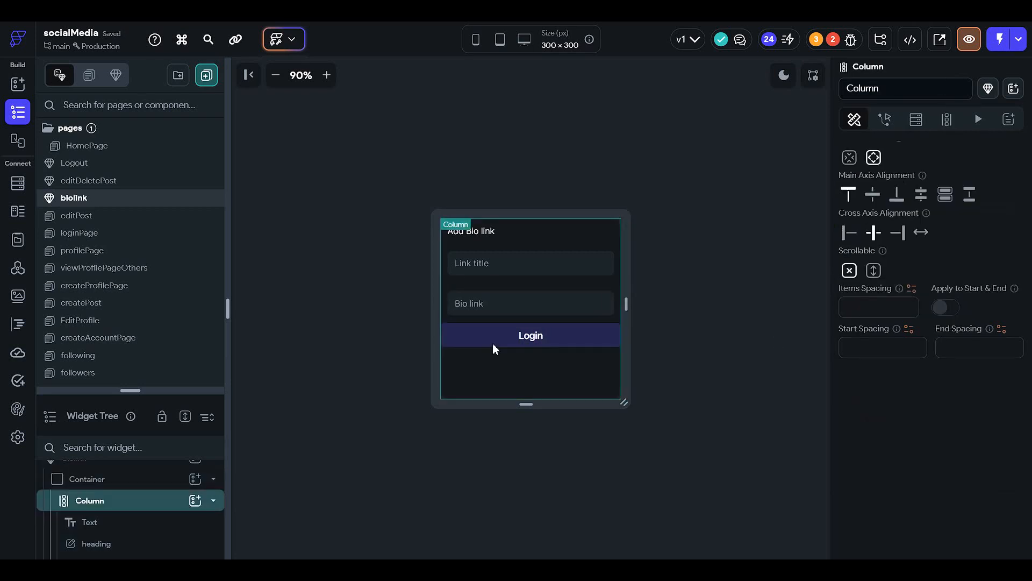
Step: Set the left and right padding of the pasted Login button to 12
{"action": "left_click", "coordinate": [500, 338]}
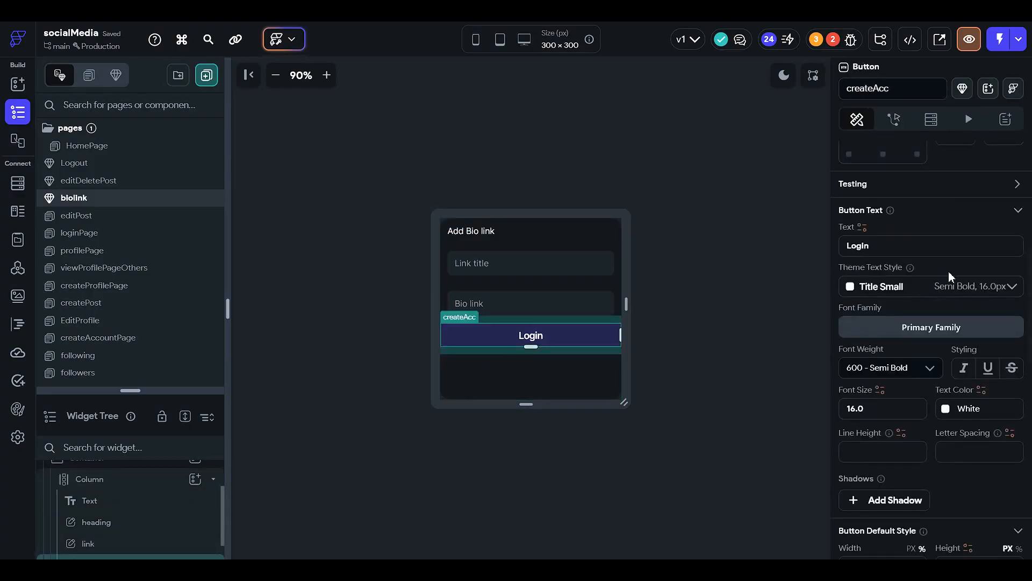
{"action": "scroll", "coordinate": [943, 229], "scroll_direction": "up", "scroll_amount": 5}
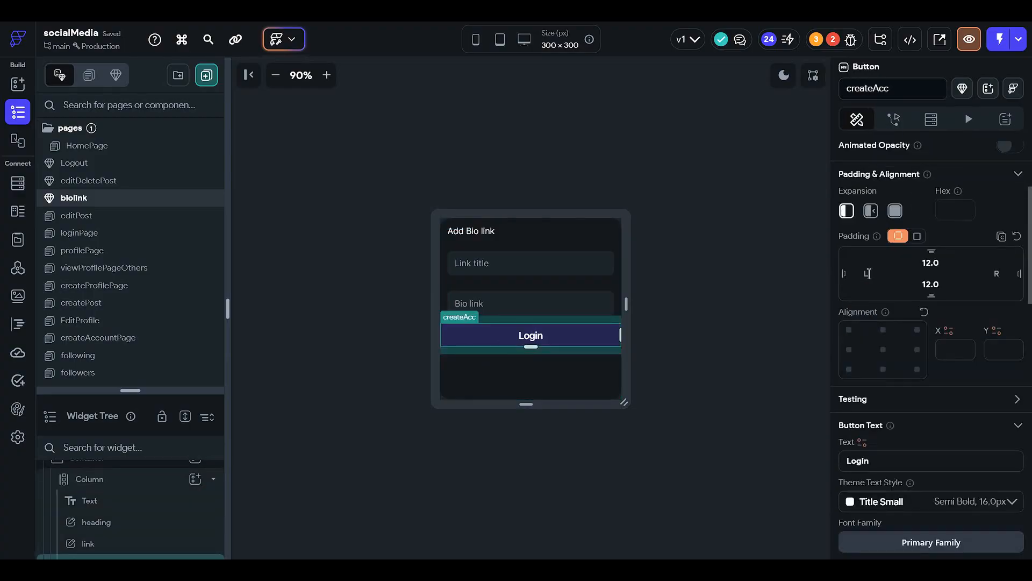
{"action": "left_click", "coordinate": [868, 273]}
{"action": "type", "text": "12"}
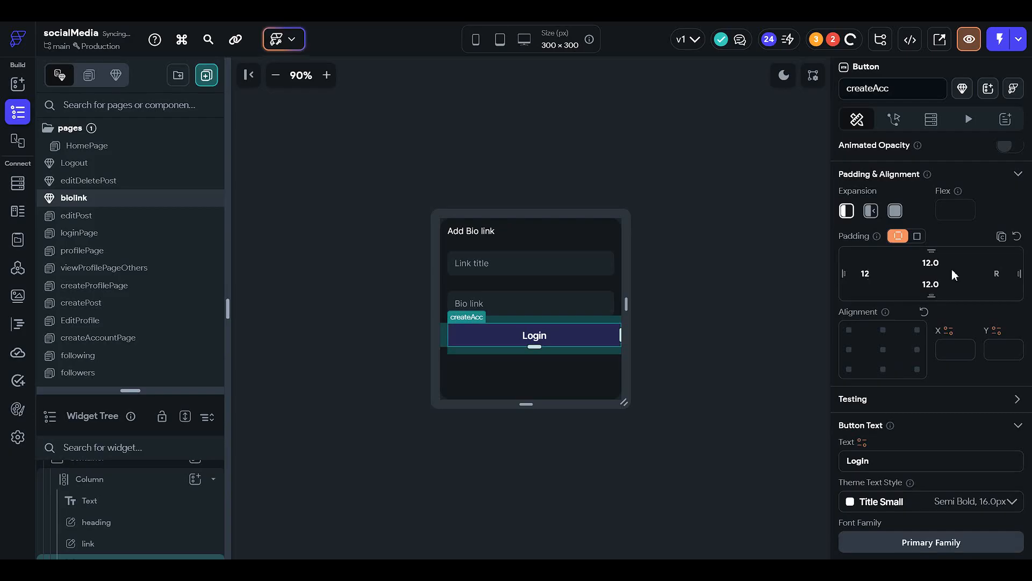
{"action": "left_click", "coordinate": [996, 273]}
{"action": "type", "text": "12"}
Step: Change the pasted button's text to "Update Bio link"
{"action": "scroll", "coordinate": [906, 363], "scroll_direction": "down", "scroll_amount": 8}
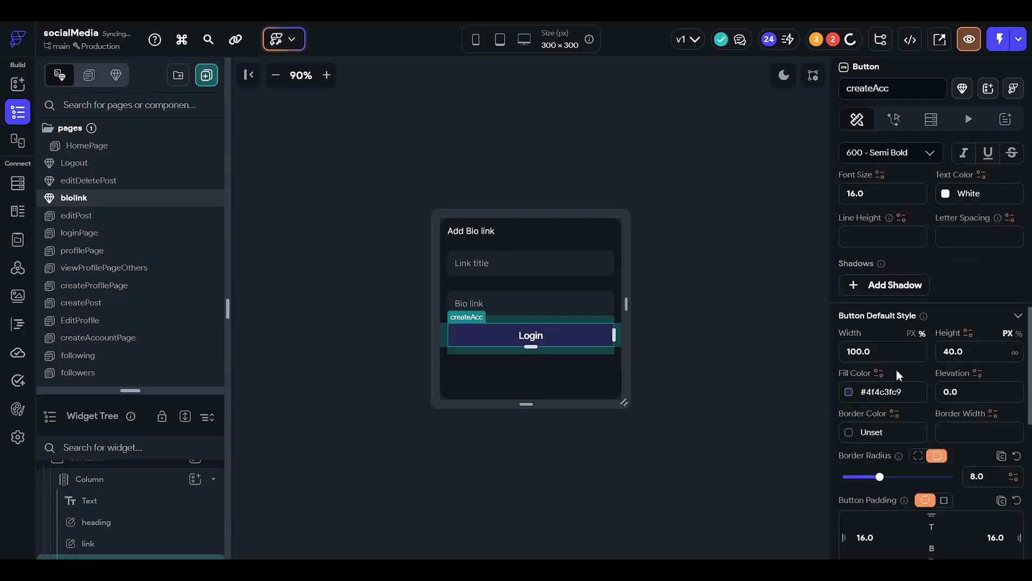
{"action": "scroll", "coordinate": [903, 395], "scroll_direction": "up", "scroll_amount": 6}
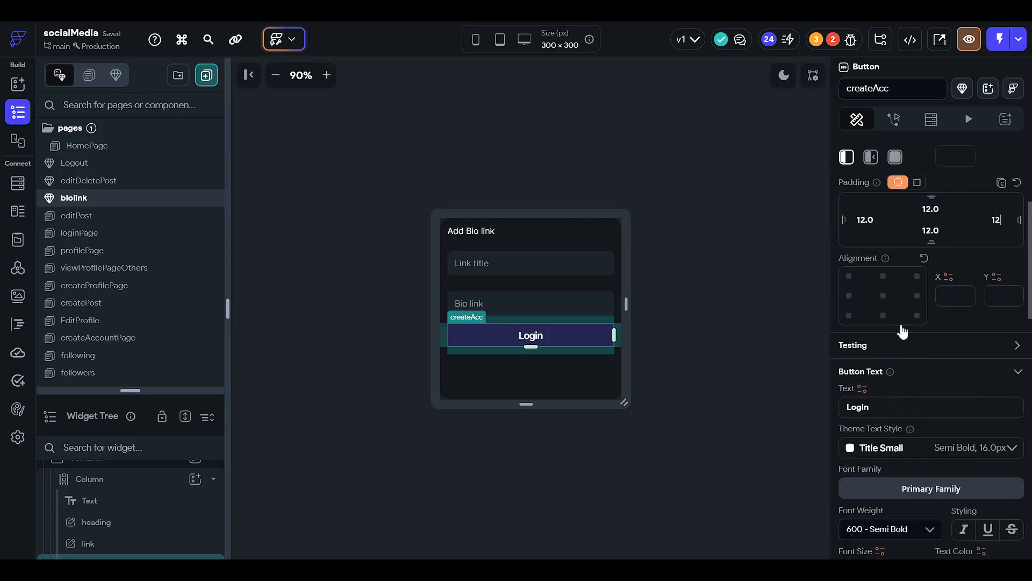
{"action": "key", "text": "Tab"}
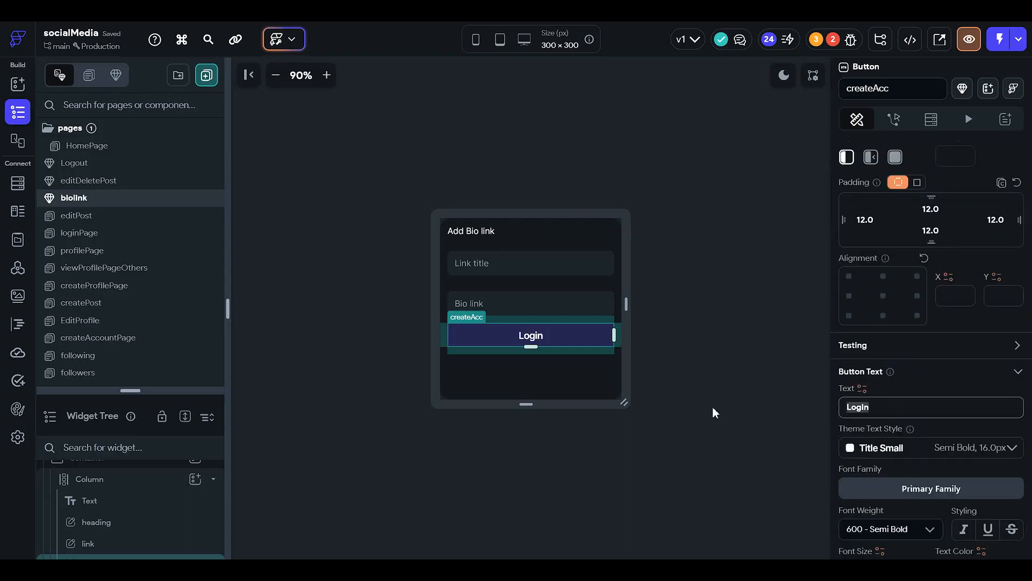
{"action": "type", "text": "Update "}
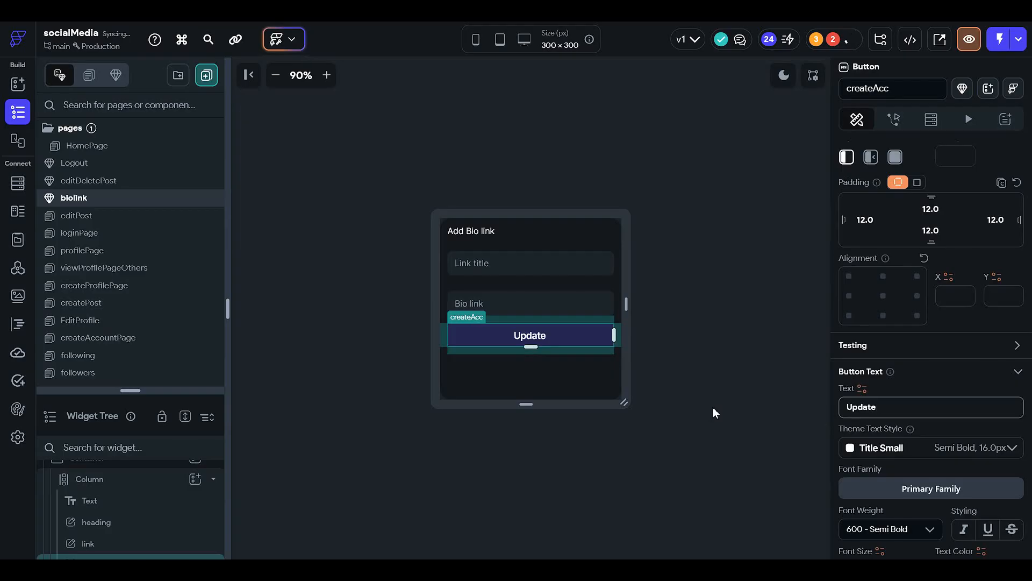
{"action": "type", "text": "Bio link"}
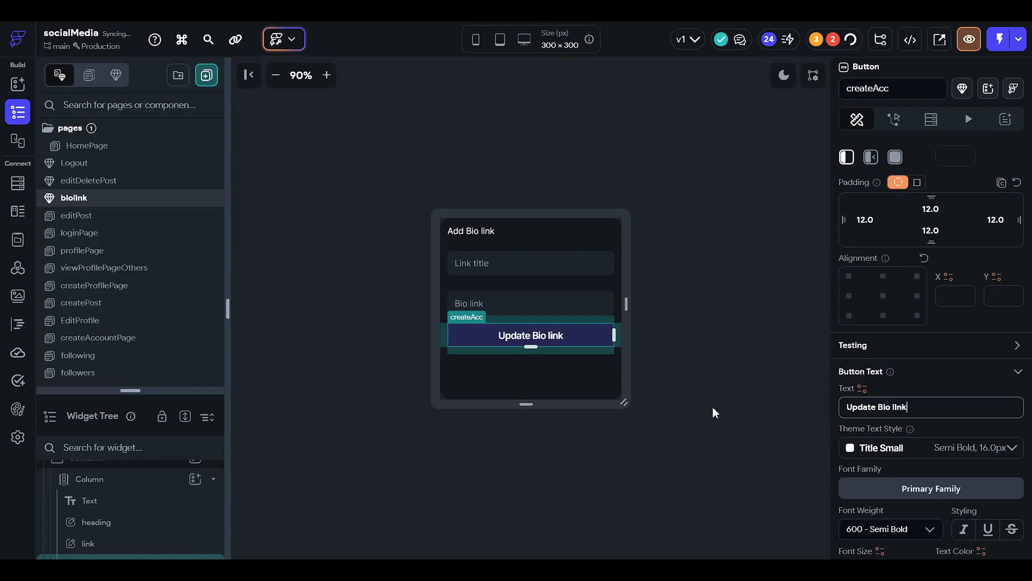
{"action": "left_click", "coordinate": [692, 267]}
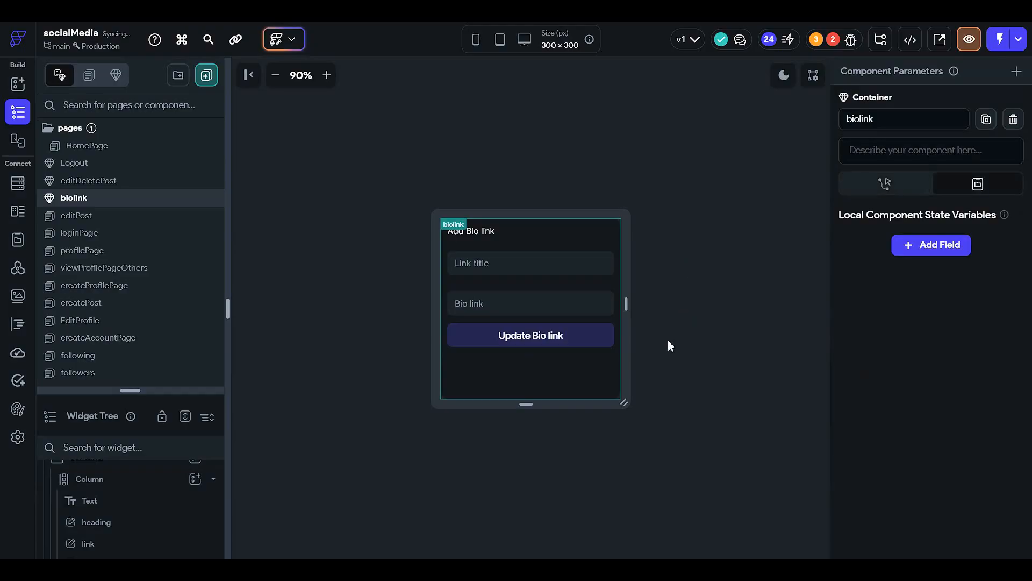
Step: Open the Auth action error from the project issues and delete the Update Bio link button's inherited On Tap action trigger
{"action": "left_click", "coordinate": [587, 338]}
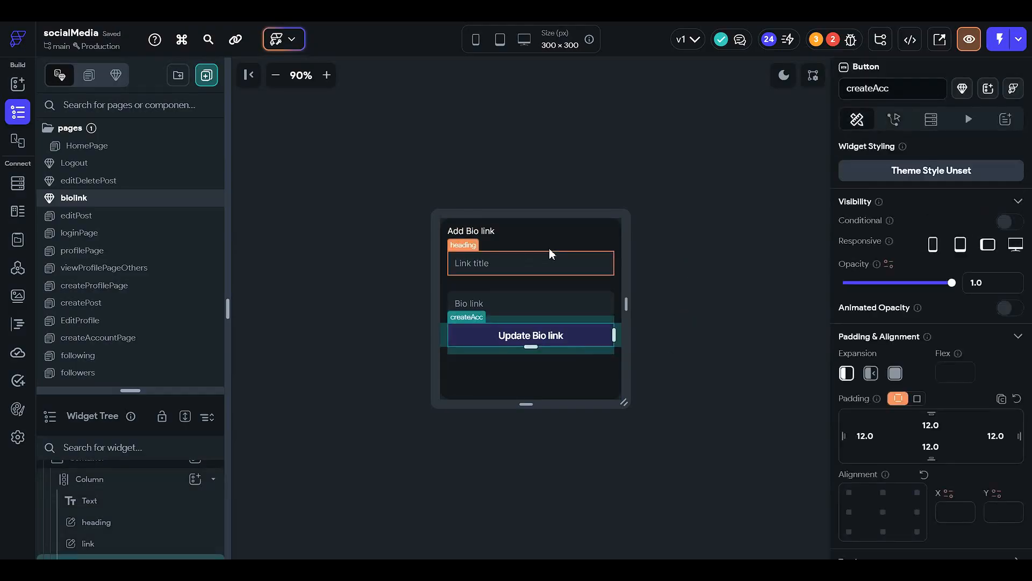
{"action": "left_click", "coordinate": [842, 47]}
{"action": "left_click", "coordinate": [674, 182]}
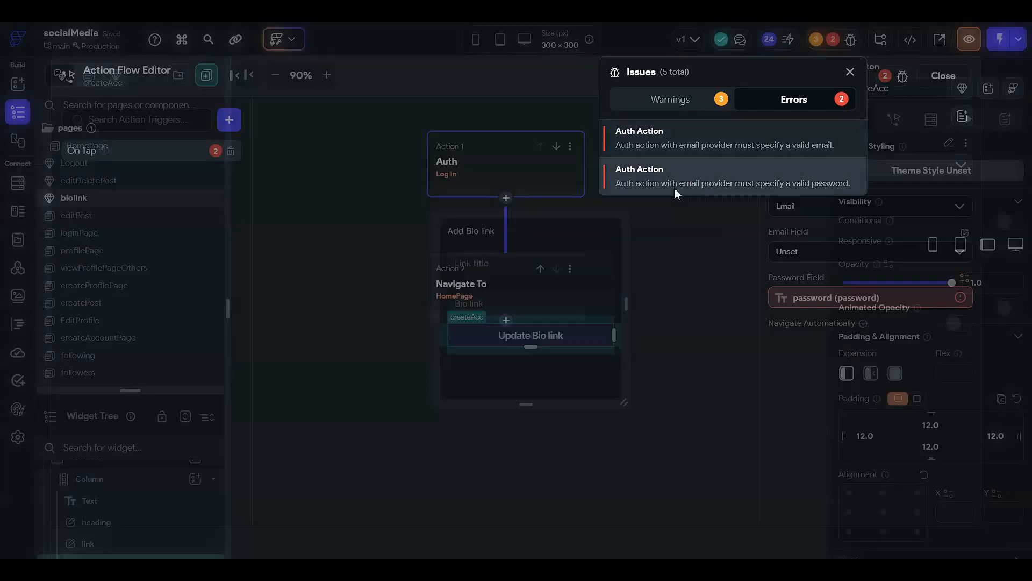
{"action": "left_click", "coordinate": [231, 151]}
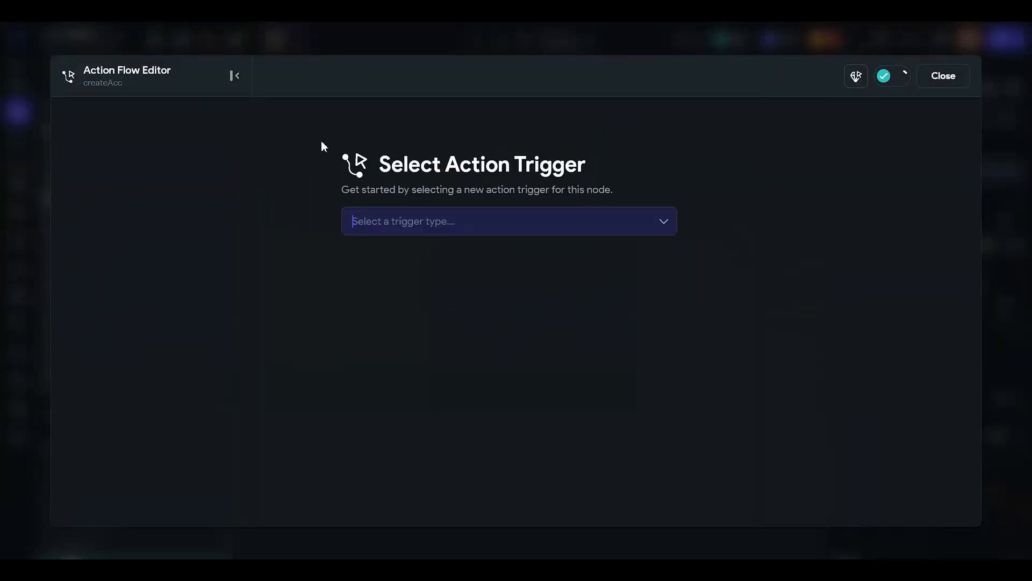
{"action": "left_click", "coordinate": [943, 75]}
{"action": "left_click", "coordinate": [725, 320]}
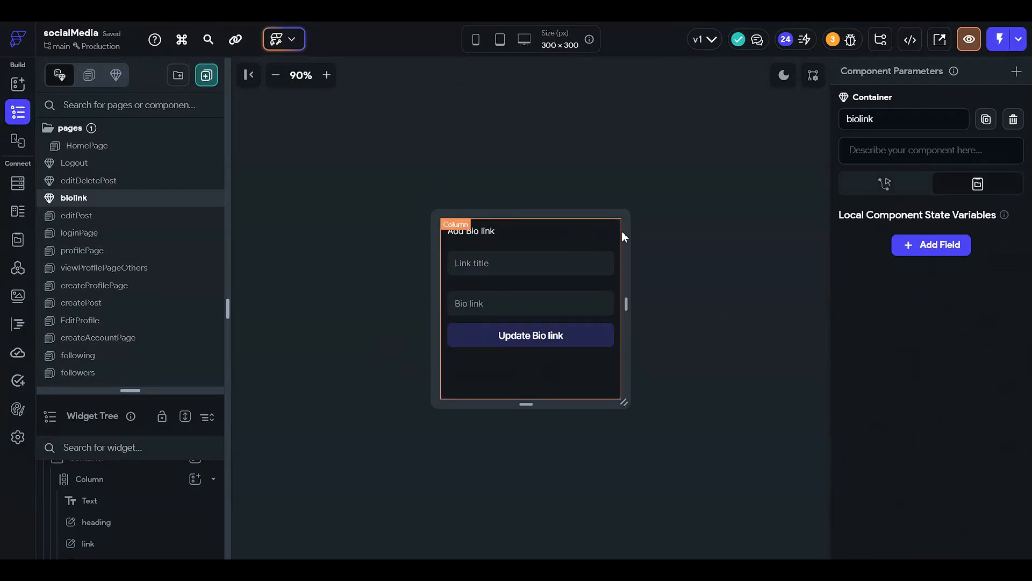
{"action": "left_click", "coordinate": [533, 336]}
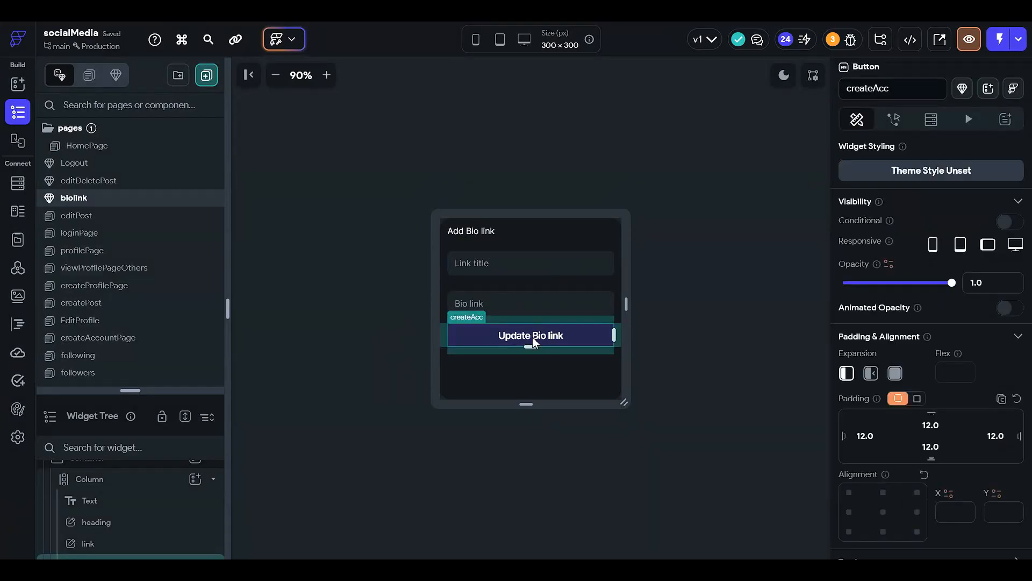
{"action": "left_click", "coordinate": [18, 187]}
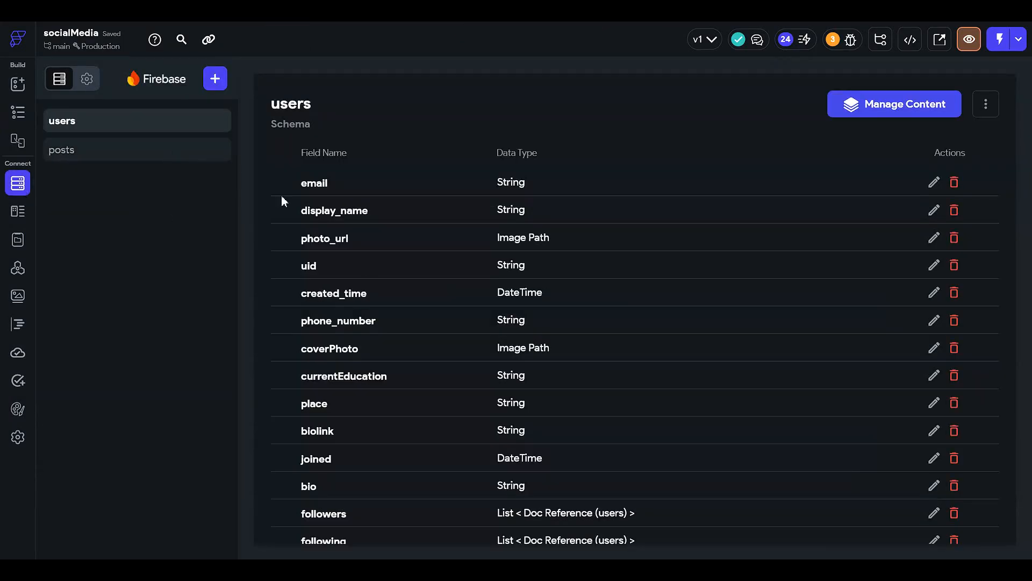
{"action": "scroll", "coordinate": [403, 342], "scroll_direction": "down", "scroll_amount": 3}
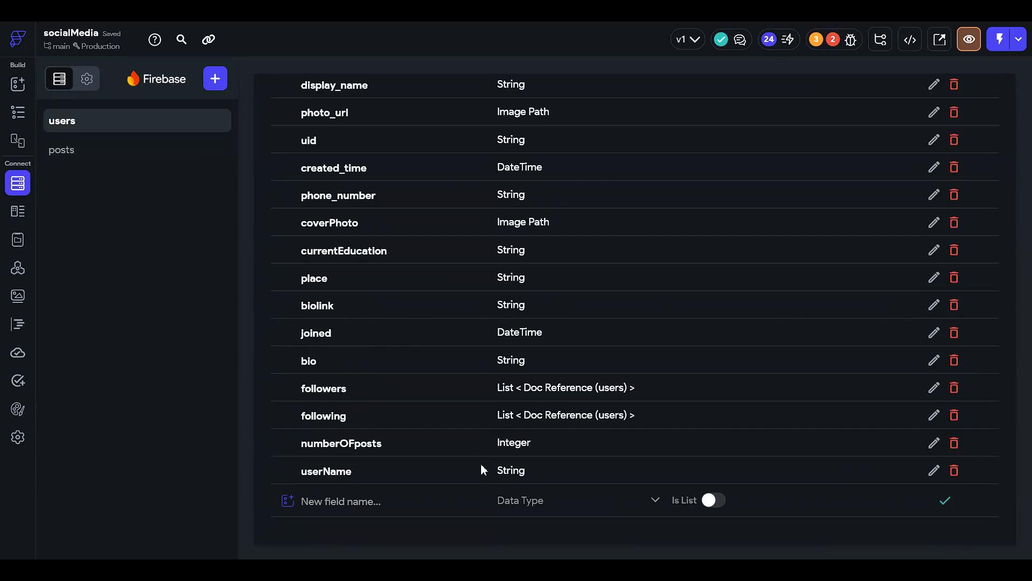
{"action": "left_click", "coordinate": [376, 503]}
{"action": "type", "text": "biolink"}
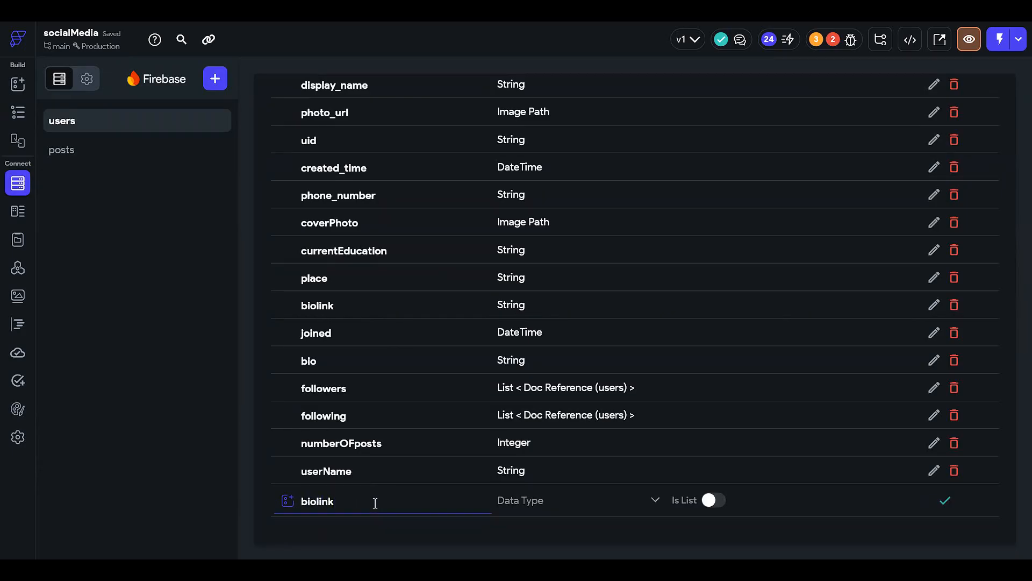
{"action": "left_click", "coordinate": [528, 508]}
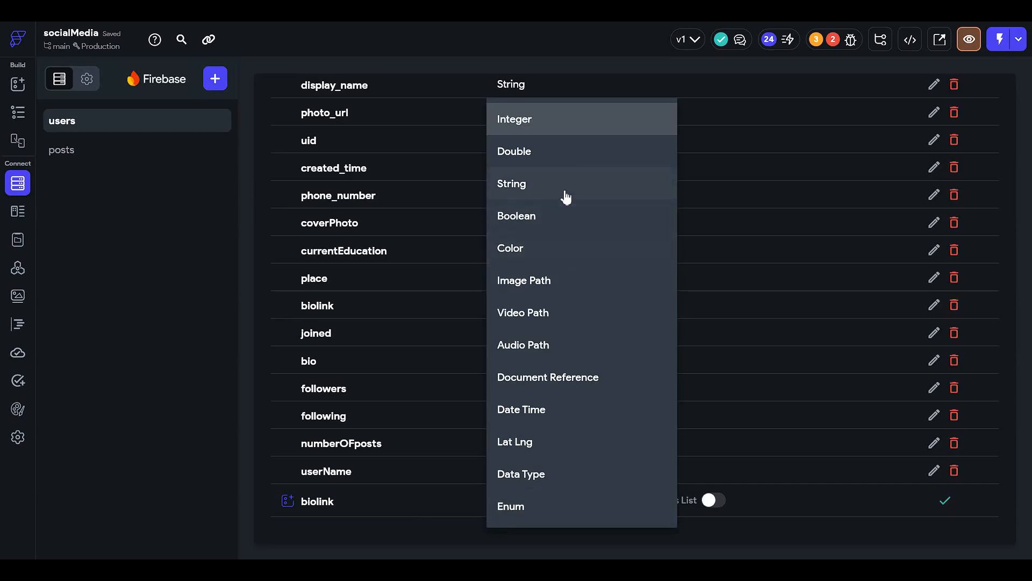
{"action": "left_click", "coordinate": [567, 194]}
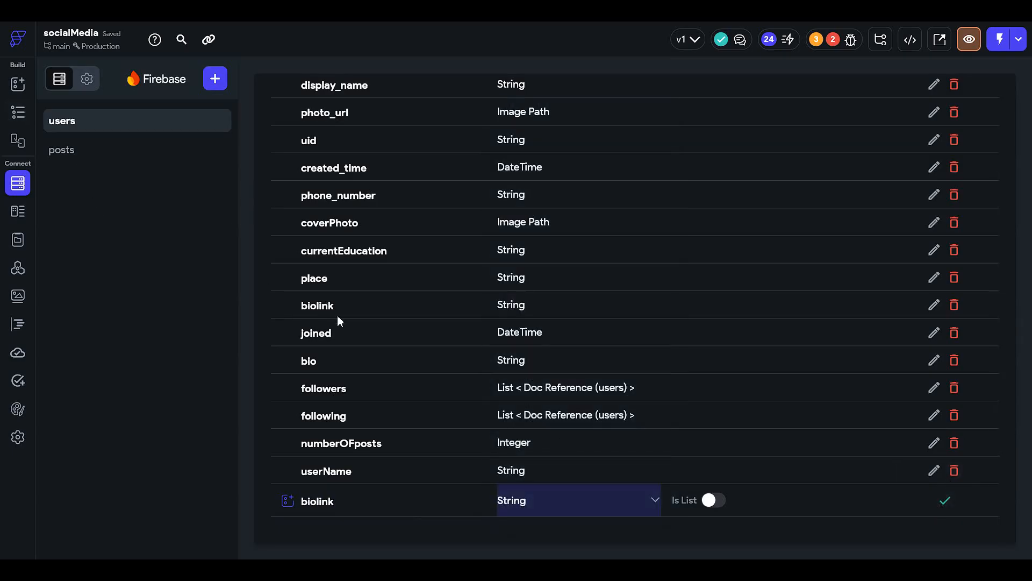
{"action": "left_click", "coordinate": [17, 112]}
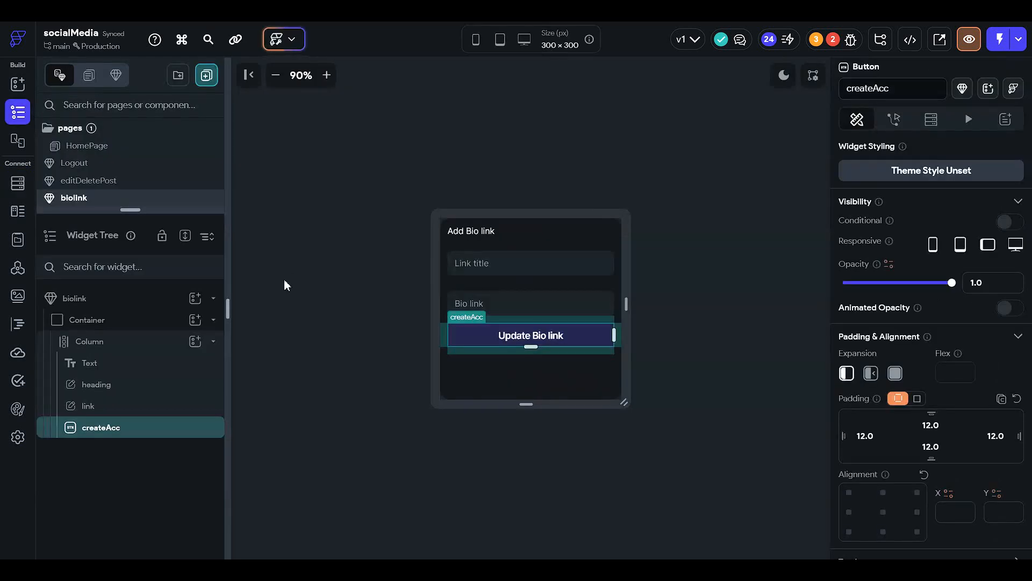
Step: Add an On Tap action to the Update Bio link button that updates a Firestore document
{"action": "left_click", "coordinate": [894, 119]}
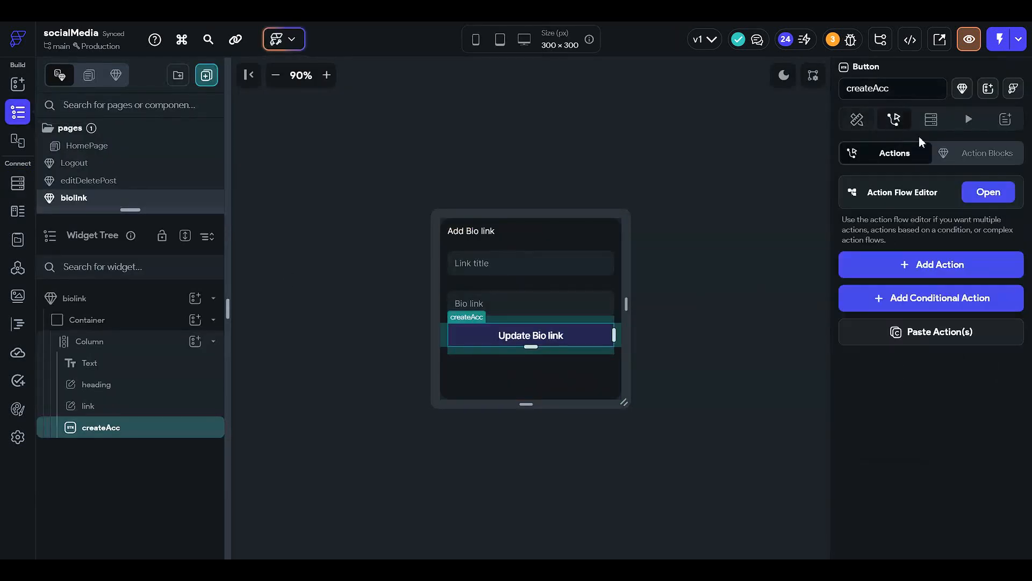
{"action": "left_click", "coordinate": [993, 192]}
{"action": "left_click", "coordinate": [544, 260]}
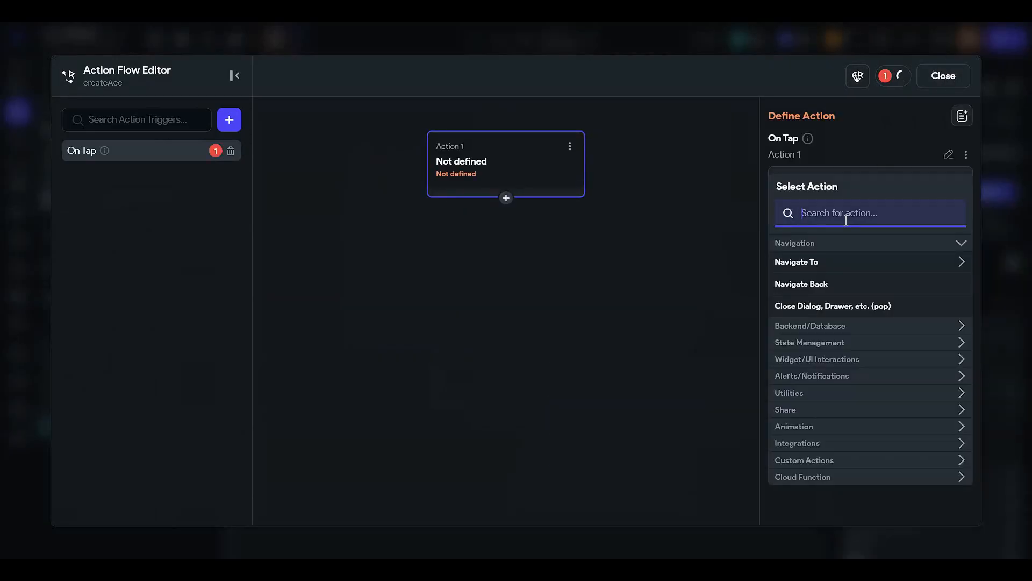
{"action": "type", "text": "update"}
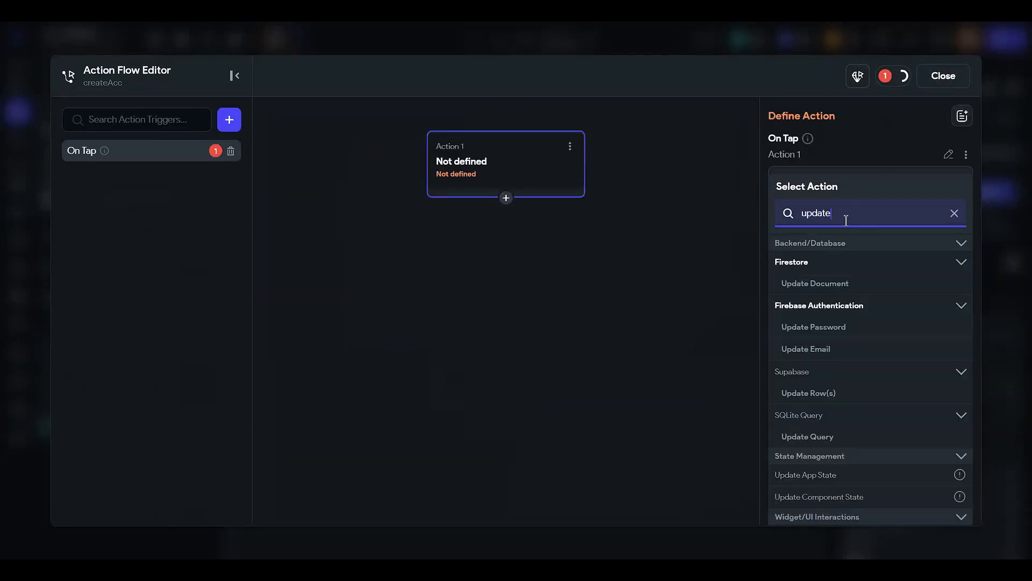
{"action": "left_click", "coordinate": [806, 284]}
Step: Set the Update Document action's reference to the authenticated user's User Reference
{"action": "left_click", "coordinate": [809, 227]}
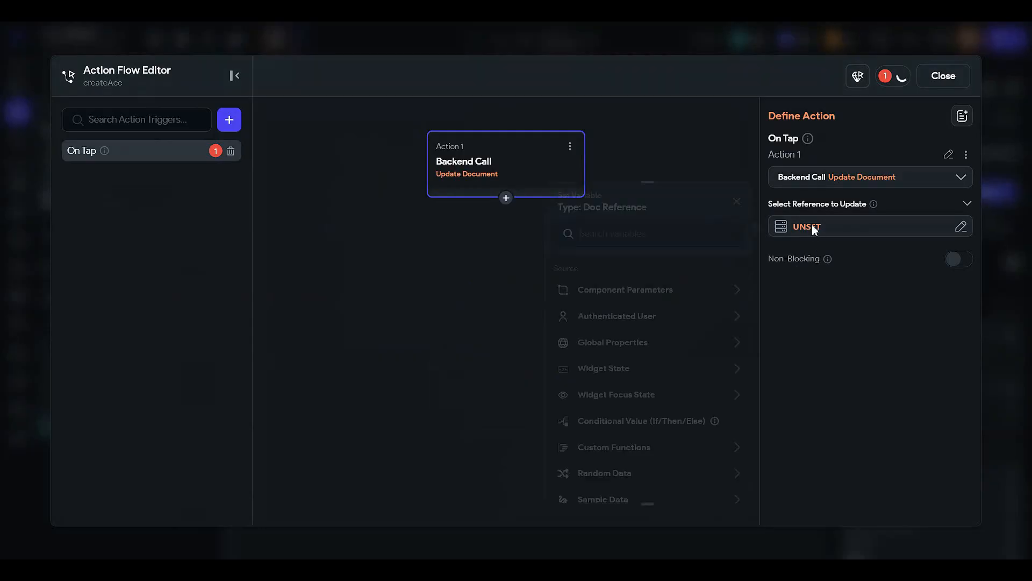
{"action": "left_click", "coordinate": [613, 315]}
{"action": "scroll", "coordinate": [612, 334], "scroll_direction": "down", "scroll_amount": 1}
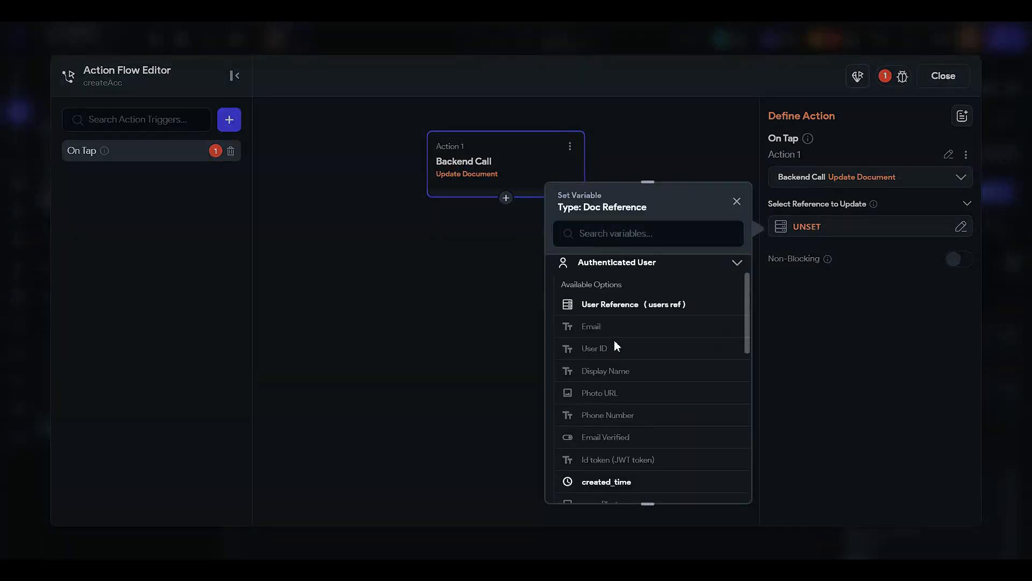
{"action": "left_click", "coordinate": [617, 307]}
{"action": "left_click", "coordinate": [721, 480]}
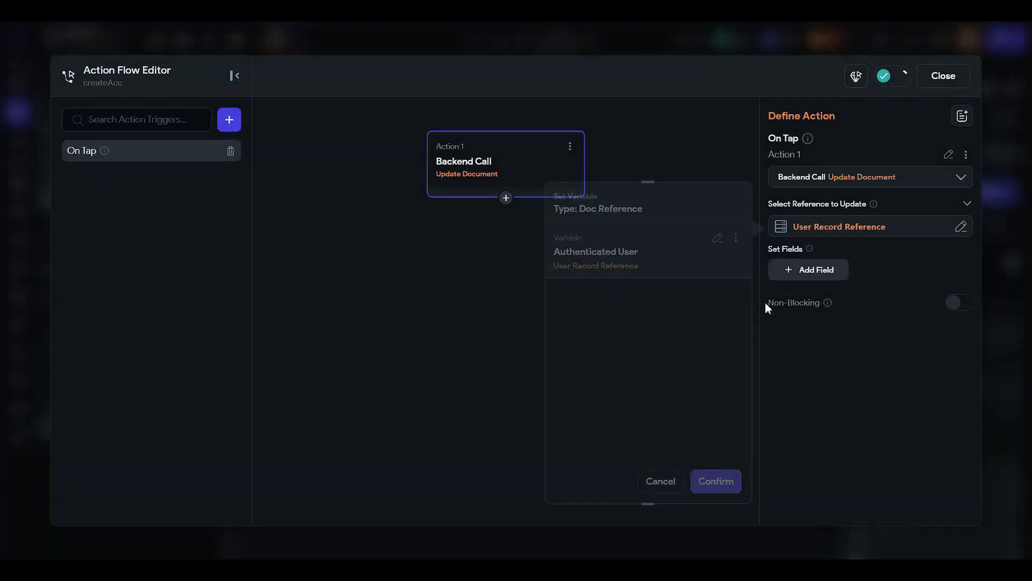
Step: Add the biolink field to the fields set by the Update Document action
{"action": "left_click", "coordinate": [806, 270]}
{"action": "left_click", "coordinate": [790, 283]}
{"action": "left_click", "coordinate": [807, 362]}
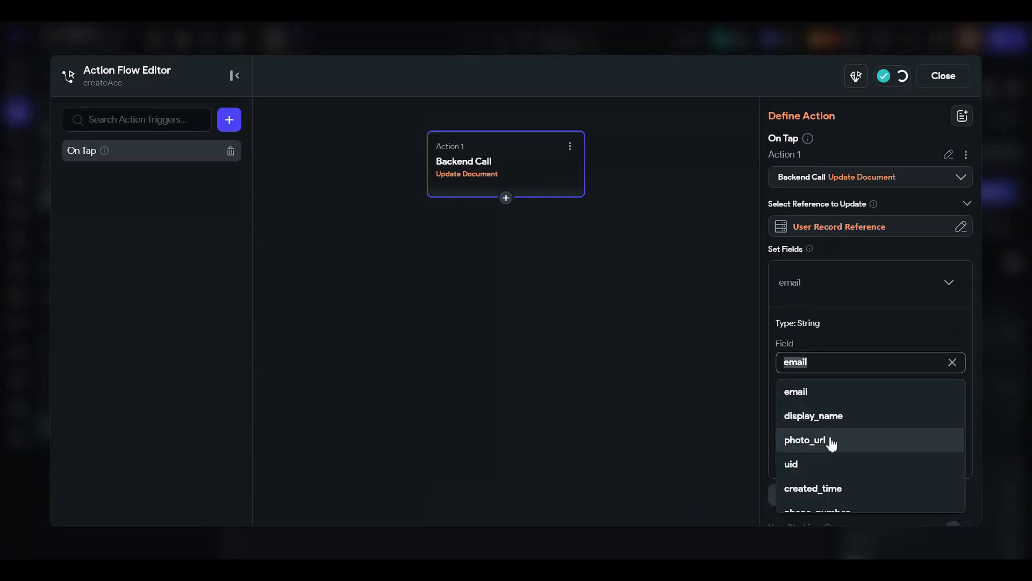
{"action": "type", "text": "bio"}
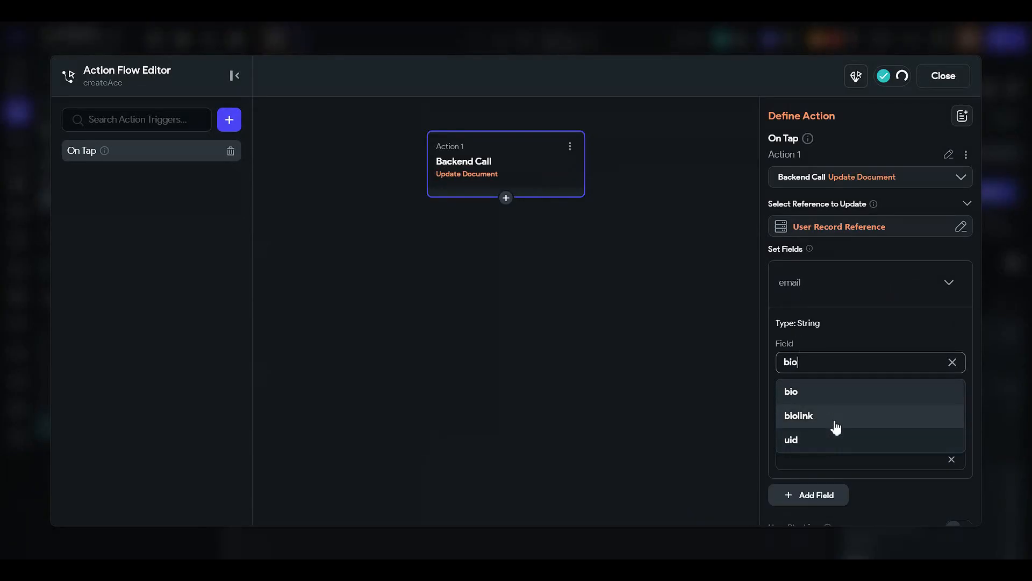
{"action": "type", "text": "link"}
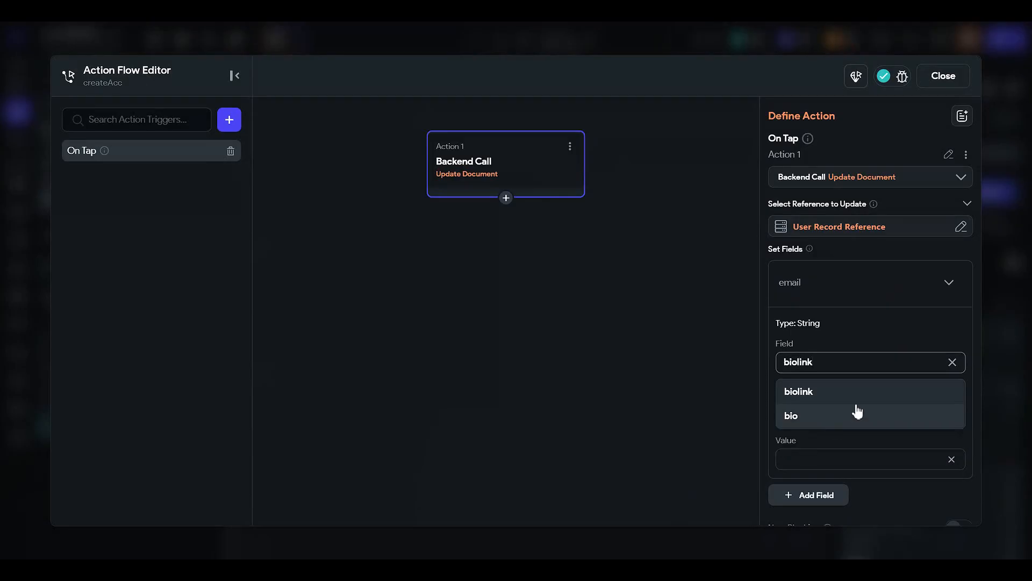
{"action": "left_click", "coordinate": [848, 392]}
Step: Source the biolink field's value from the widget state variable link (Bio link) and close the action flow editor
{"action": "left_click", "coordinate": [833, 410]}
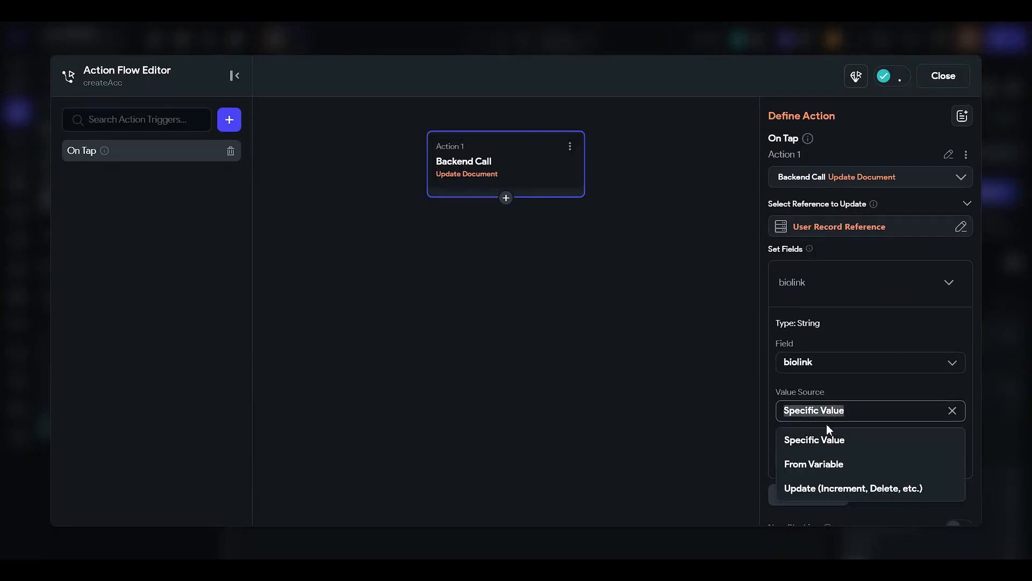
{"action": "left_click", "coordinate": [828, 465]}
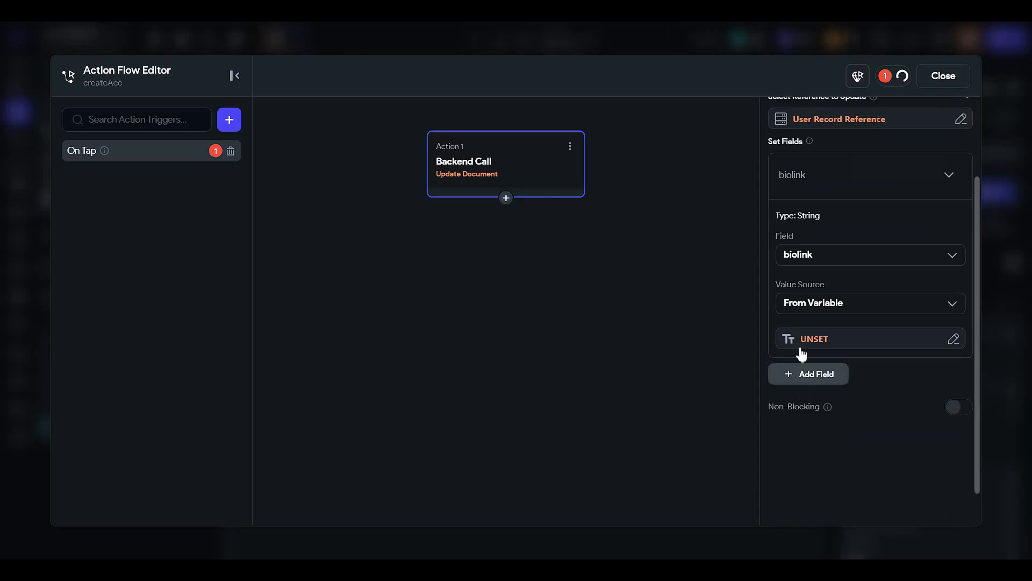
{"action": "left_click", "coordinate": [806, 340]}
{"action": "left_click", "coordinate": [618, 419]}
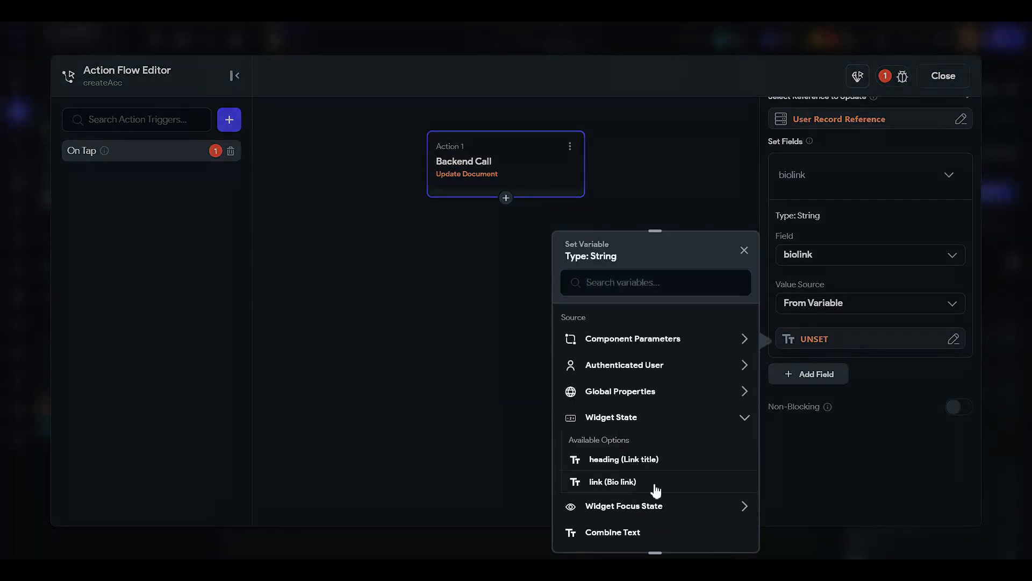
{"action": "left_click", "coordinate": [650, 482]}
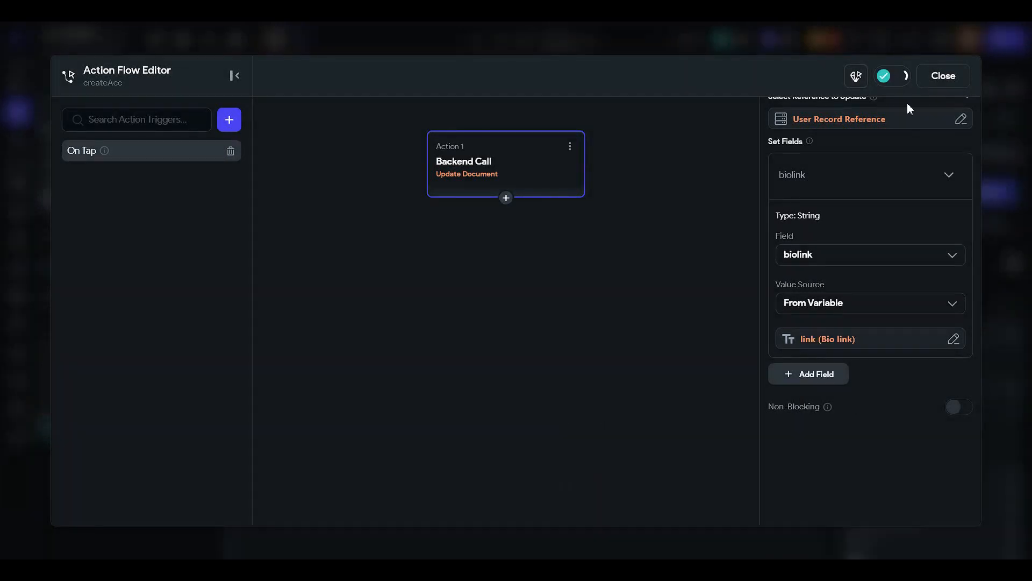
{"action": "left_click", "coordinate": [943, 75]}
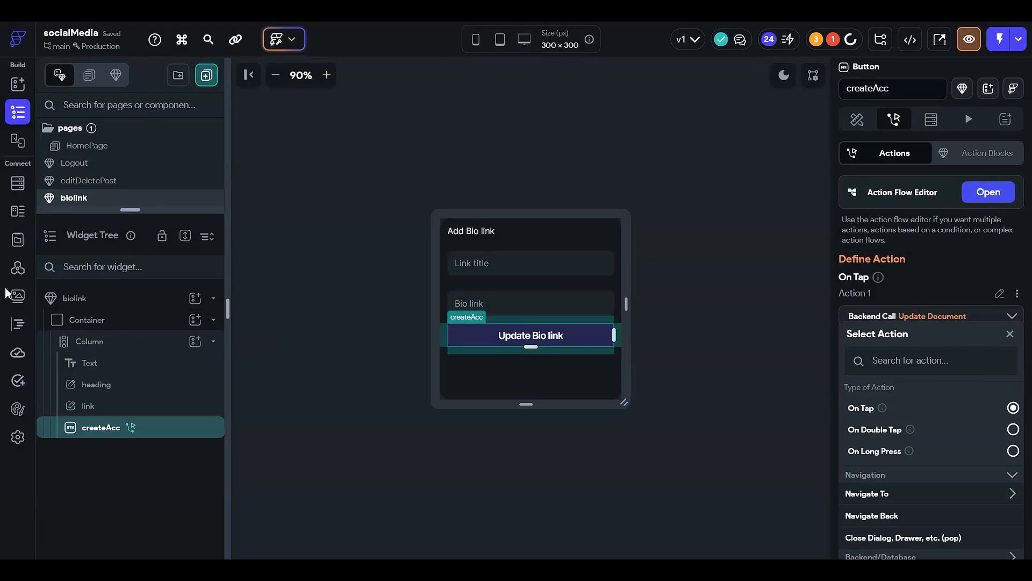
Step: Add a bioLinkHeading field of type String to the users collection schema
{"action": "left_click", "coordinate": [19, 184]}
{"action": "scroll", "coordinate": [386, 402], "scroll_direction": "down", "scroll_amount": 3}
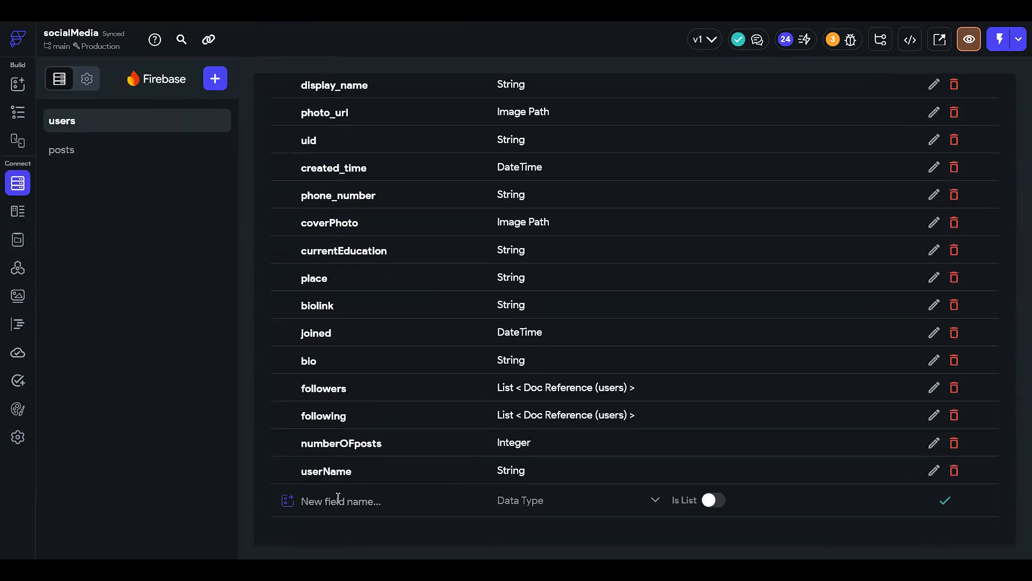
{"action": "left_click", "coordinate": [338, 496]}
{"action": "type", "text": "bioLink"}
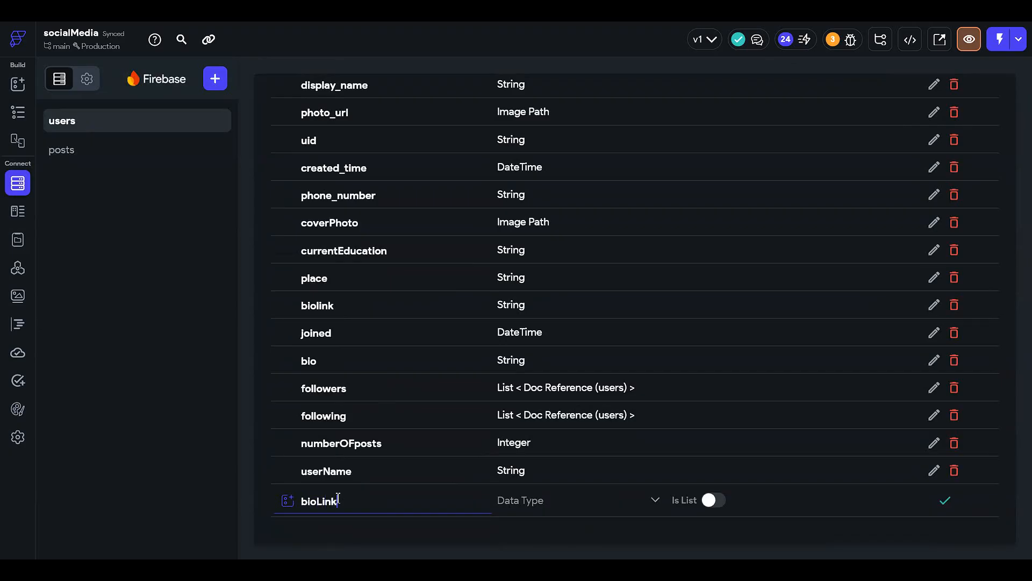
{"action": "type", "text": "Heading"}
{"action": "left_click", "coordinate": [513, 501]}
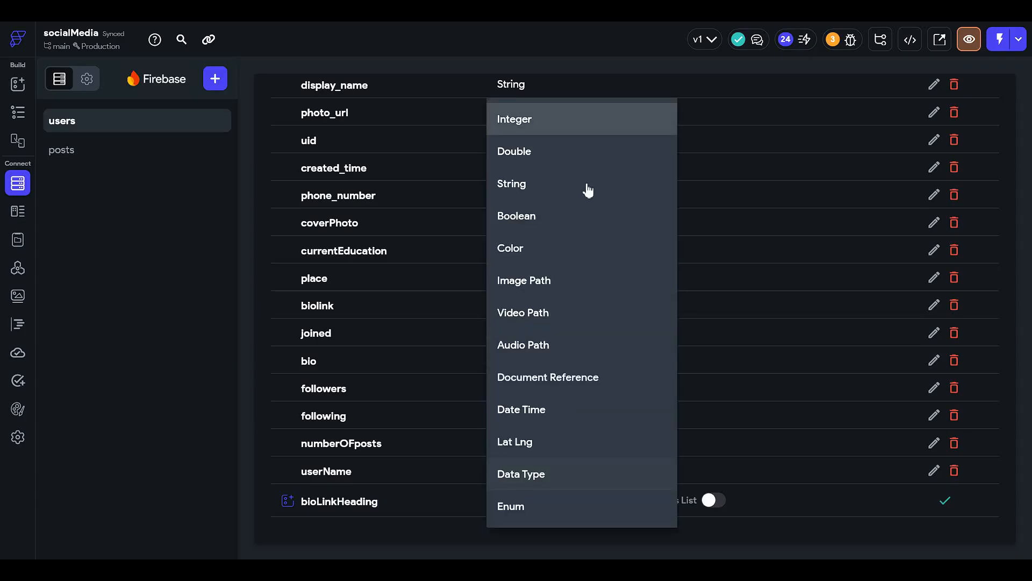
{"action": "left_click", "coordinate": [565, 188]}
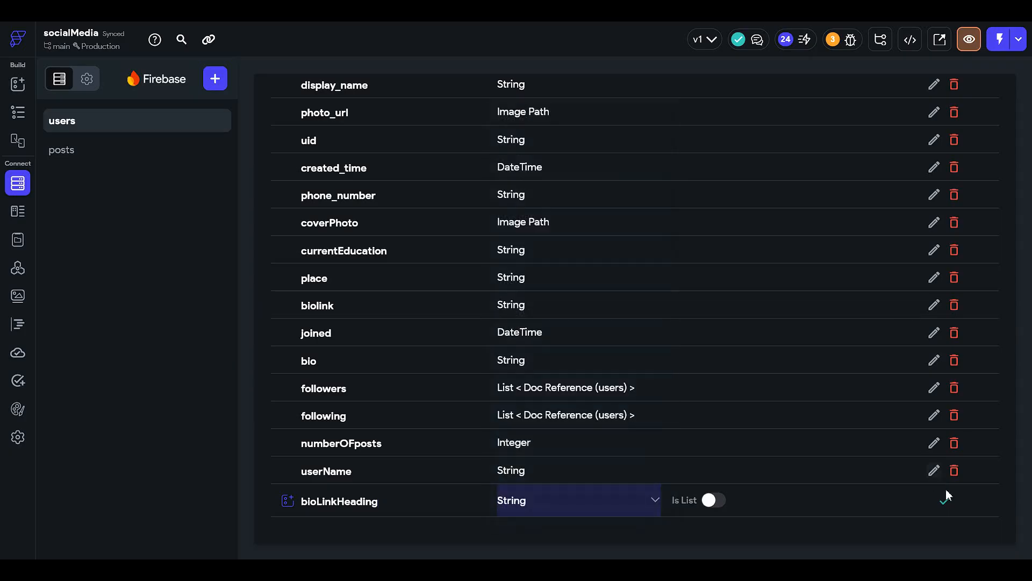
{"action": "key", "text": "Return"}
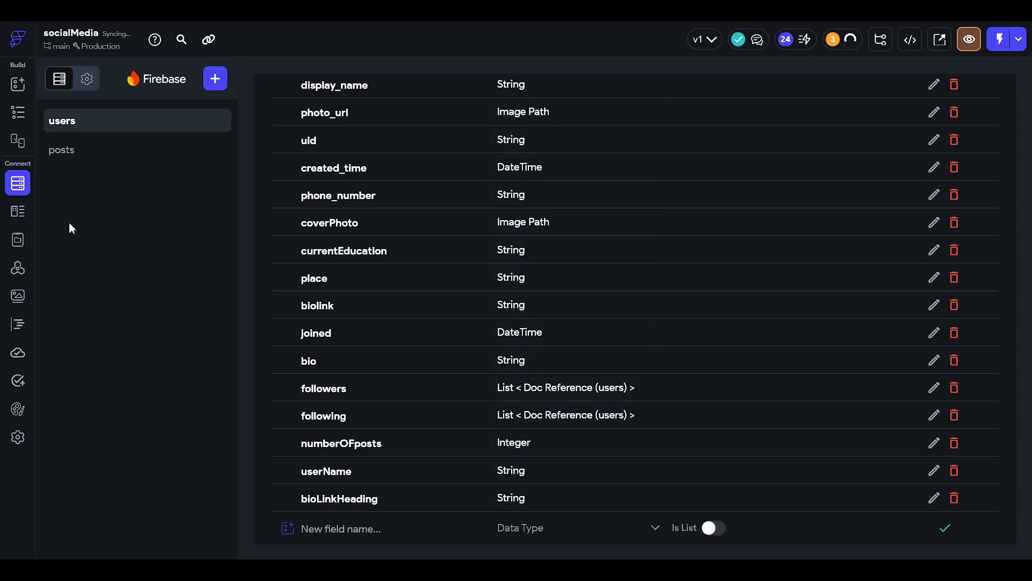
Step: Reopen the Update Bio link button's action flow and add the bioLinkHeading field to its Update Document action
{"action": "left_click", "coordinate": [19, 115]}
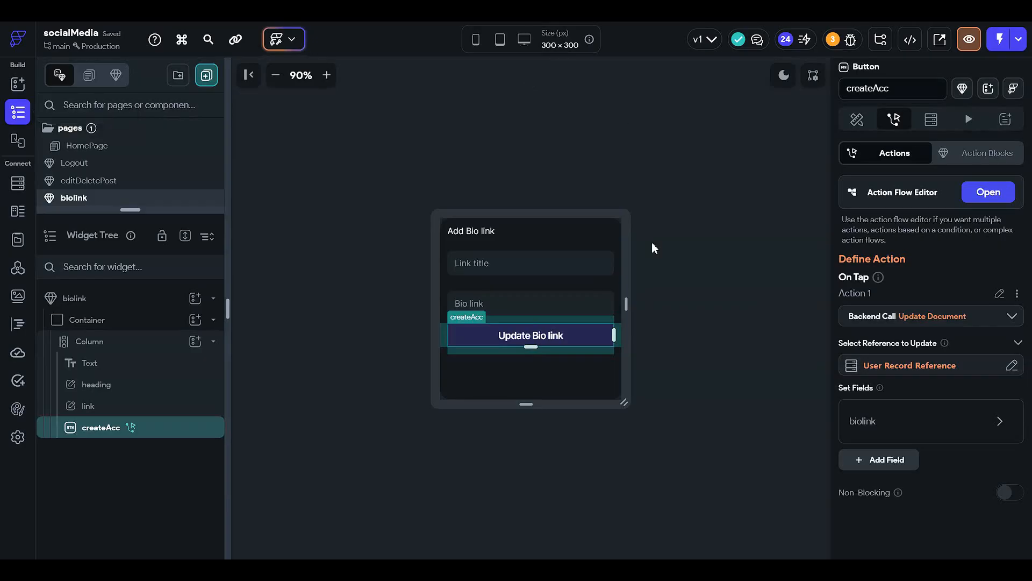
{"action": "left_click", "coordinate": [675, 293]}
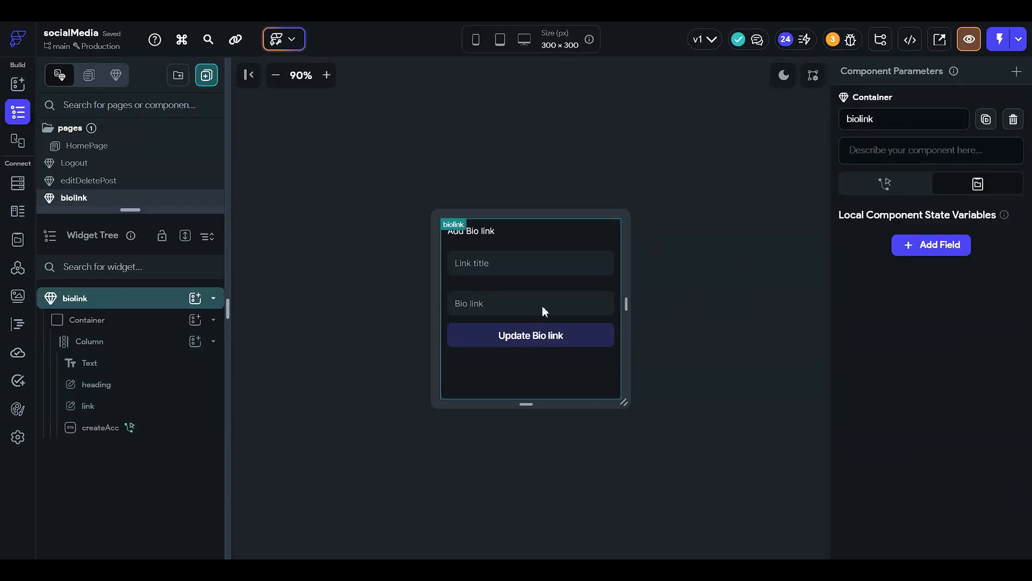
{"action": "left_click", "coordinate": [544, 332]}
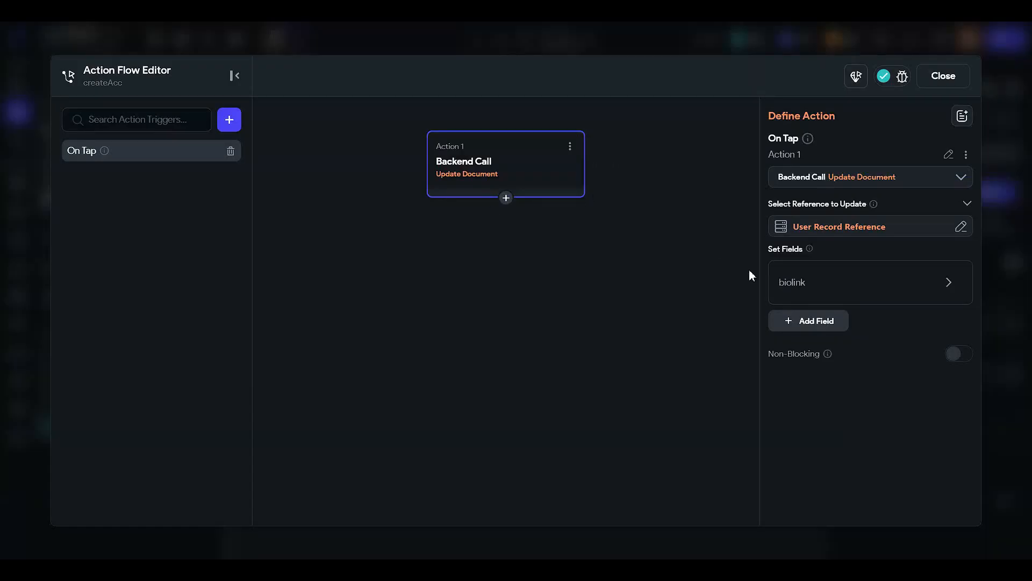
{"action": "left_click", "coordinate": [811, 323]}
{"action": "left_click", "coordinate": [802, 344]}
{"action": "scroll", "coordinate": [813, 344], "scroll_direction": "down", "scroll_amount": 2}
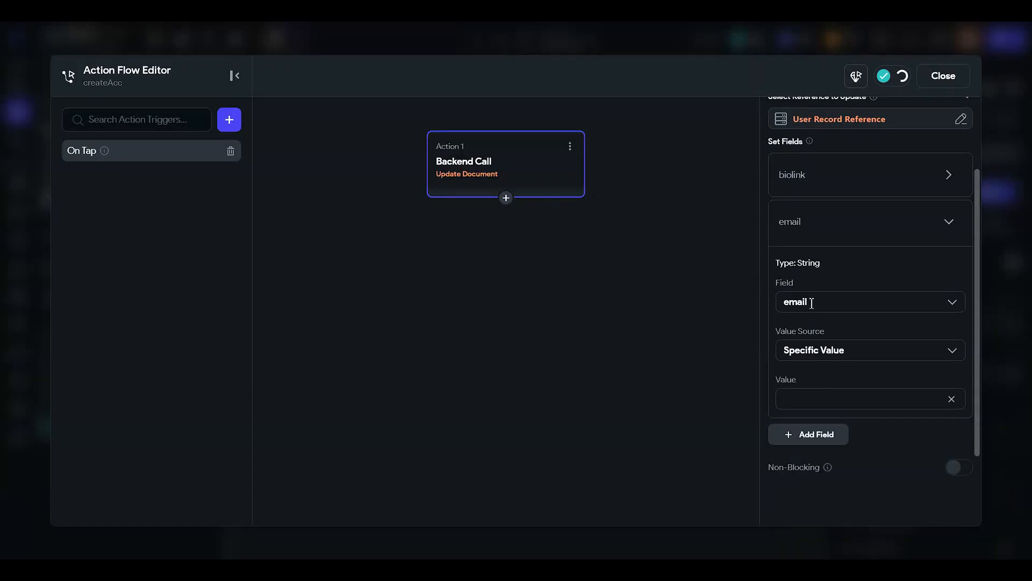
{"action": "left_click", "coordinate": [811, 301]}
{"action": "scroll", "coordinate": [822, 398], "scroll_direction": "down", "scroll_amount": 3}
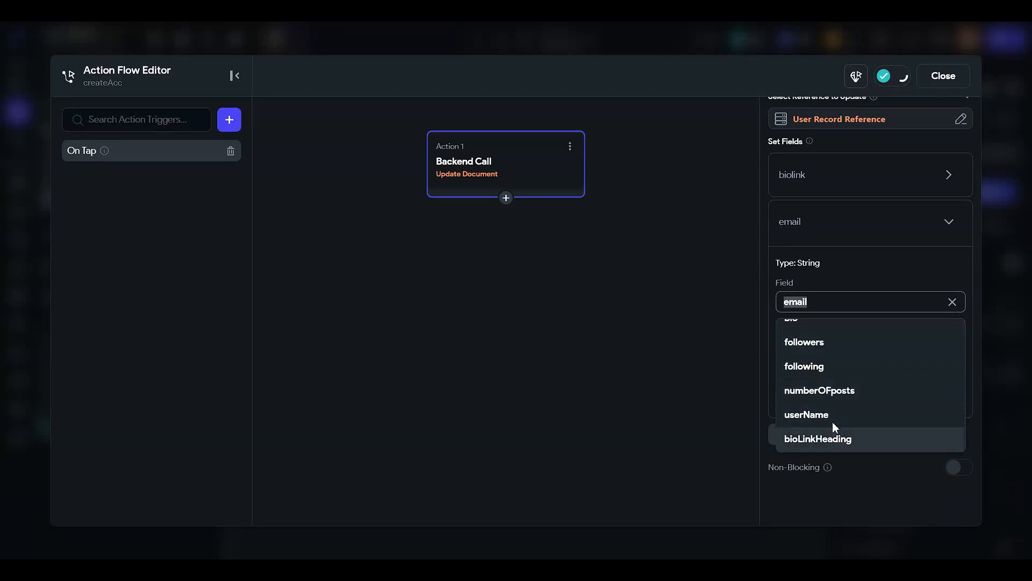
{"action": "left_click", "coordinate": [833, 437]}
Step: Source the bioLinkHeading field's value from the widget state variable heading (Link title)
{"action": "left_click", "coordinate": [825, 349]}
{"action": "left_click", "coordinate": [831, 408]}
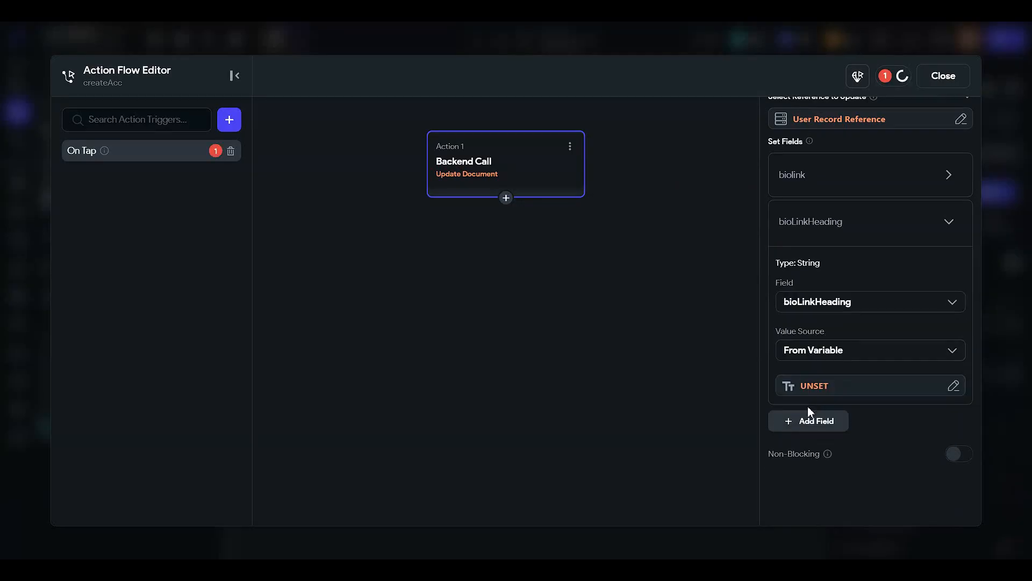
{"action": "left_click", "coordinate": [805, 396]}
{"action": "left_click", "coordinate": [607, 418]}
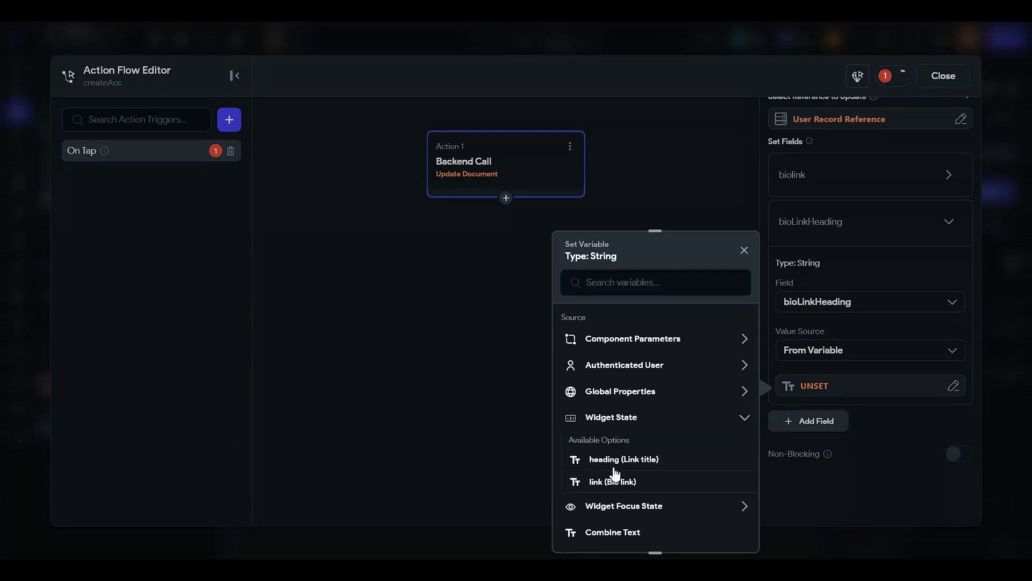
{"action": "left_click", "coordinate": [636, 461]}
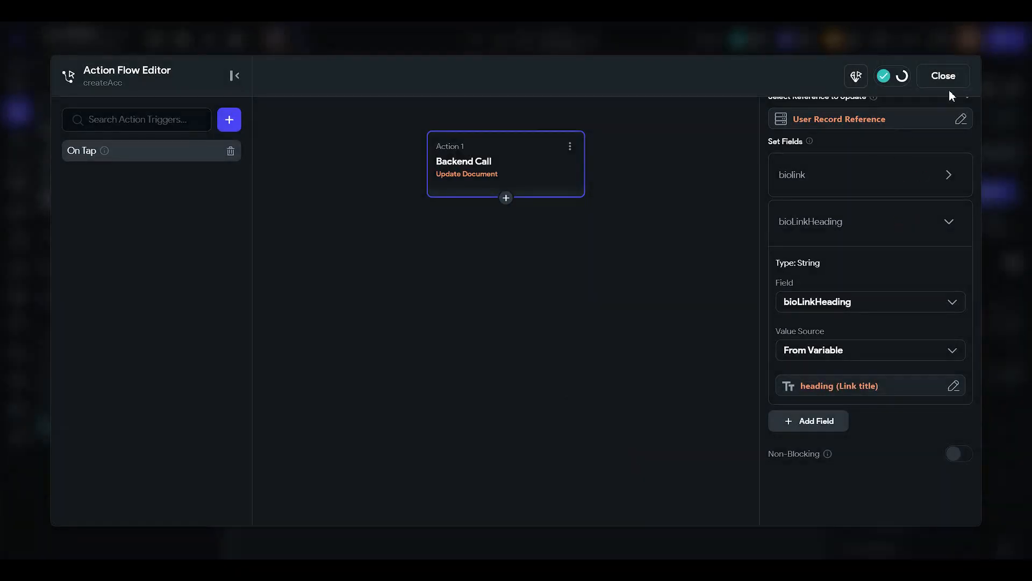
Step: Add a Bottom Sheet Dismiss action after the Update Document action and close the action flow editor
{"action": "left_click", "coordinate": [506, 198]}
{"action": "left_click", "coordinate": [501, 220]}
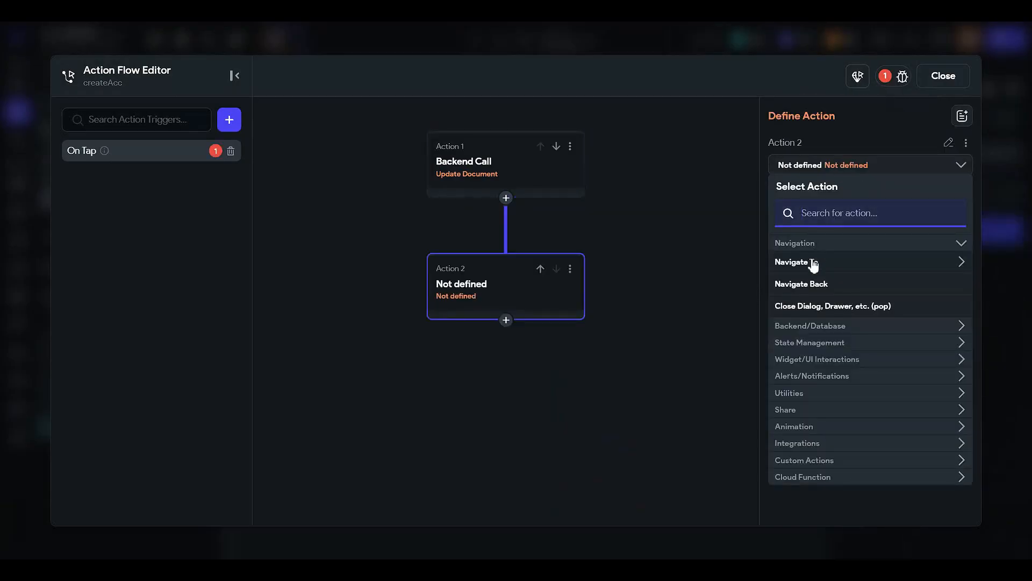
{"action": "left_click", "coordinate": [813, 285]}
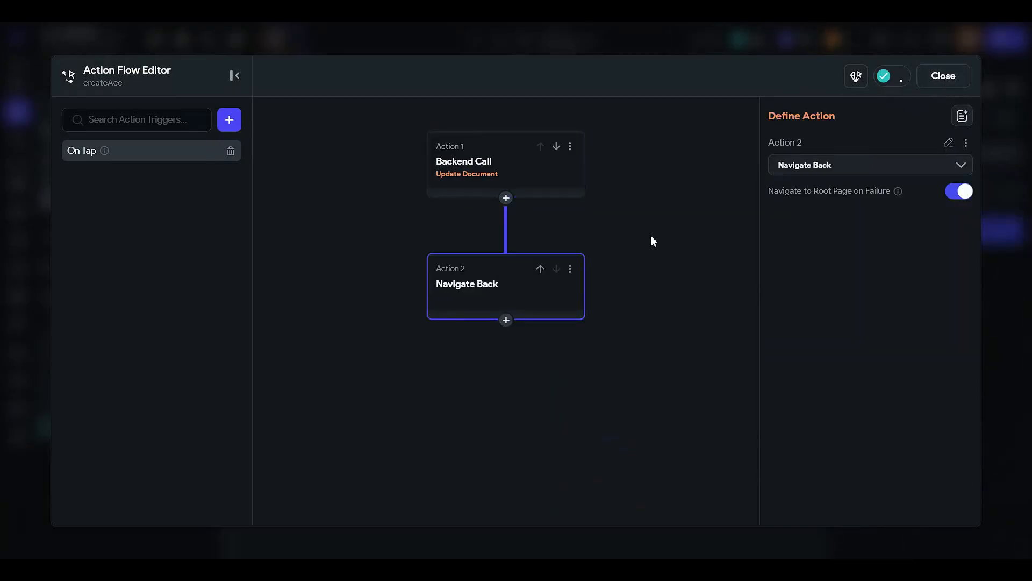
{"action": "left_click", "coordinate": [857, 166]}
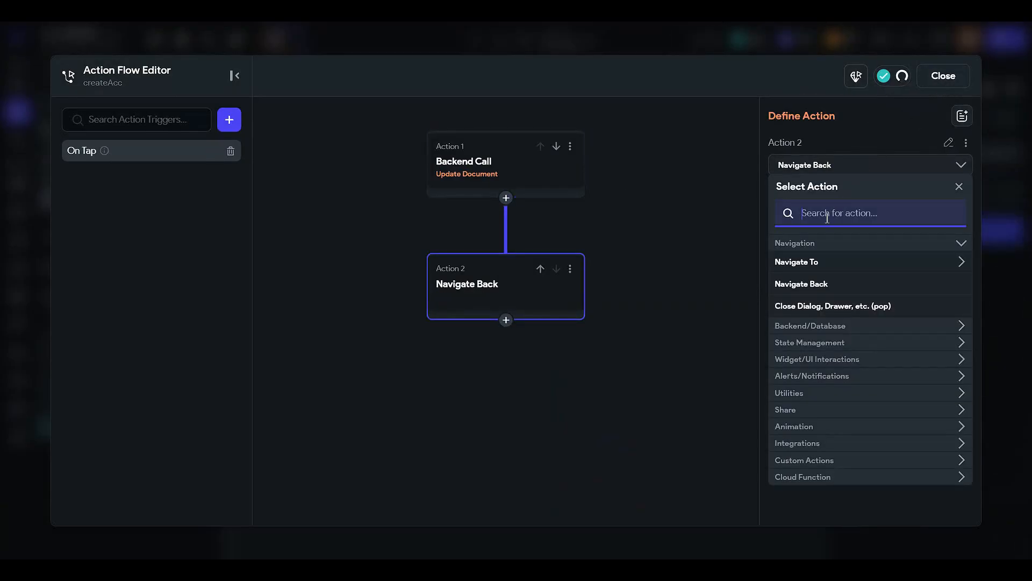
{"action": "type", "text": "botto"}
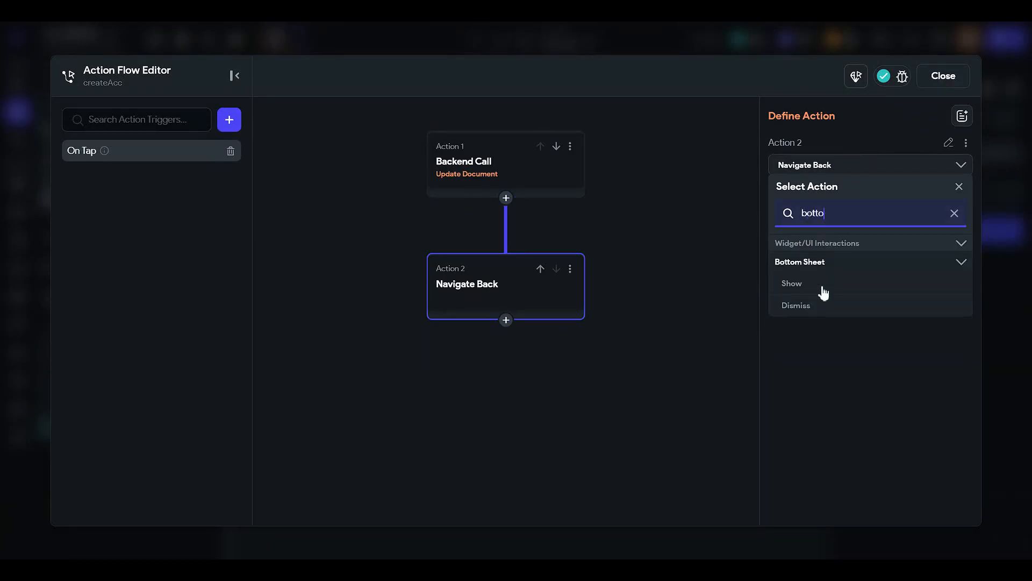
{"action": "left_click", "coordinate": [812, 307]}
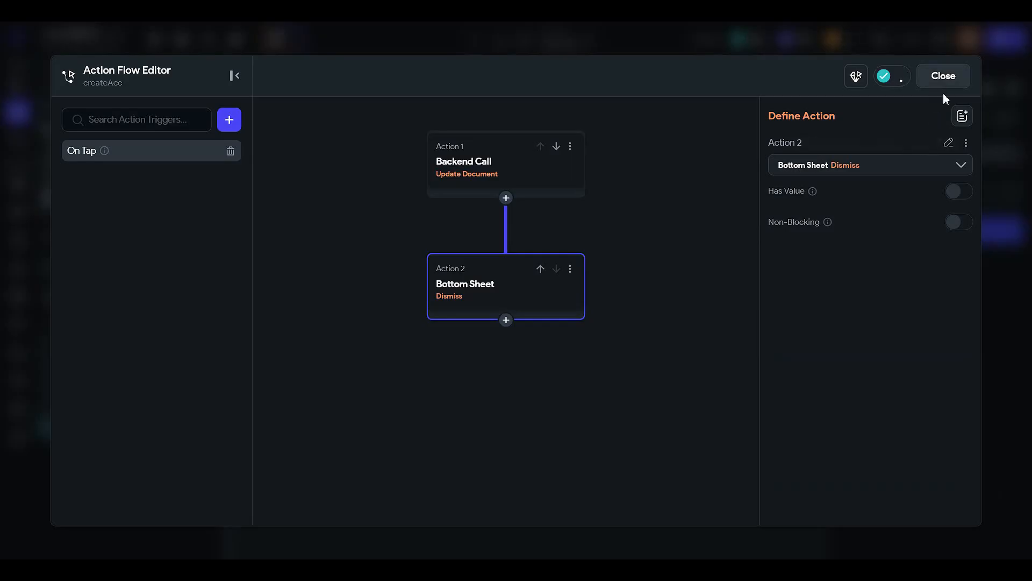
{"action": "left_click", "coordinate": [961, 73]}
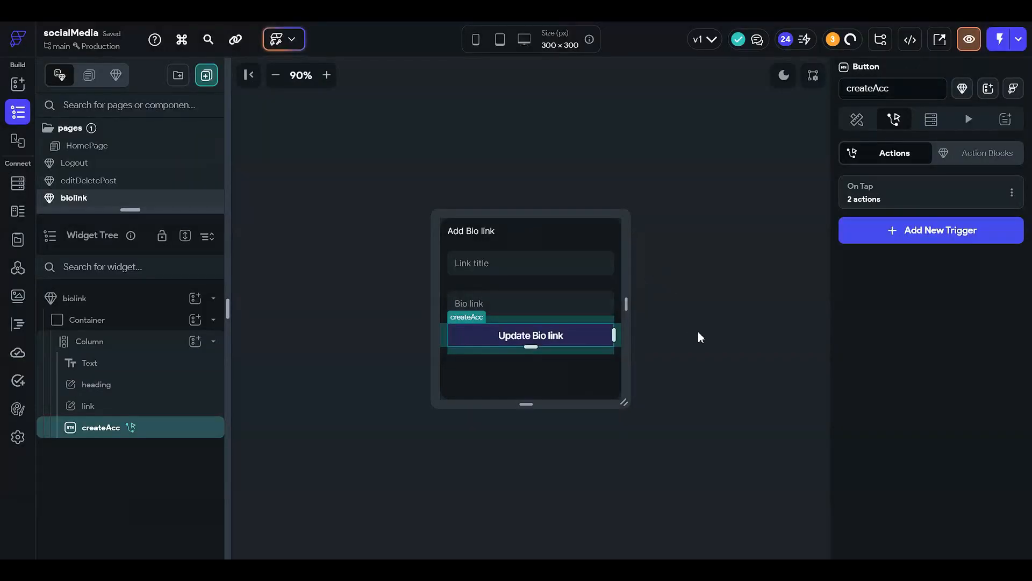
{"action": "left_click", "coordinate": [698, 332]}
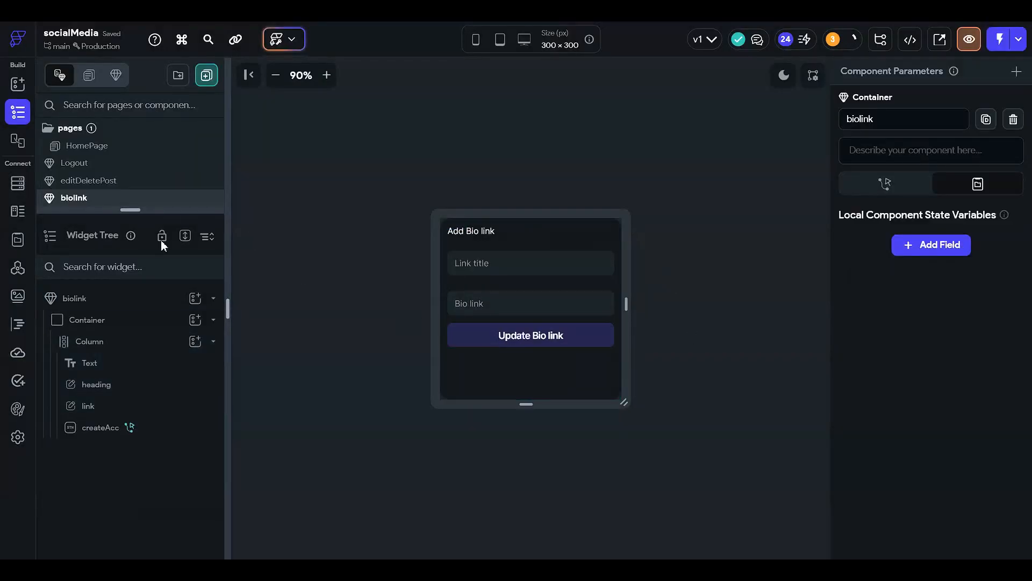
Step: Set the heading text field's initial value to the authenticated user's bioLinkHeading
{"action": "left_click_drag", "start_coordinate": [130, 209], "coordinate": [130, 326]}
{"action": "left_click", "coordinate": [514, 263]}
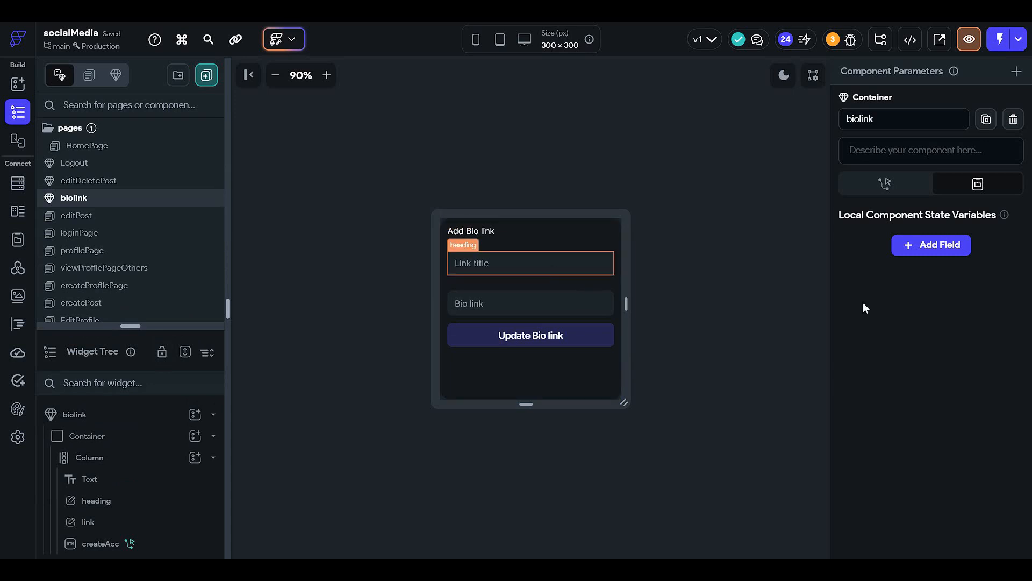
{"action": "scroll", "coordinate": [890, 337], "scroll_direction": "down", "scroll_amount": 3}
{"action": "scroll", "coordinate": [890, 337], "scroll_direction": "down", "scroll_amount": 3}
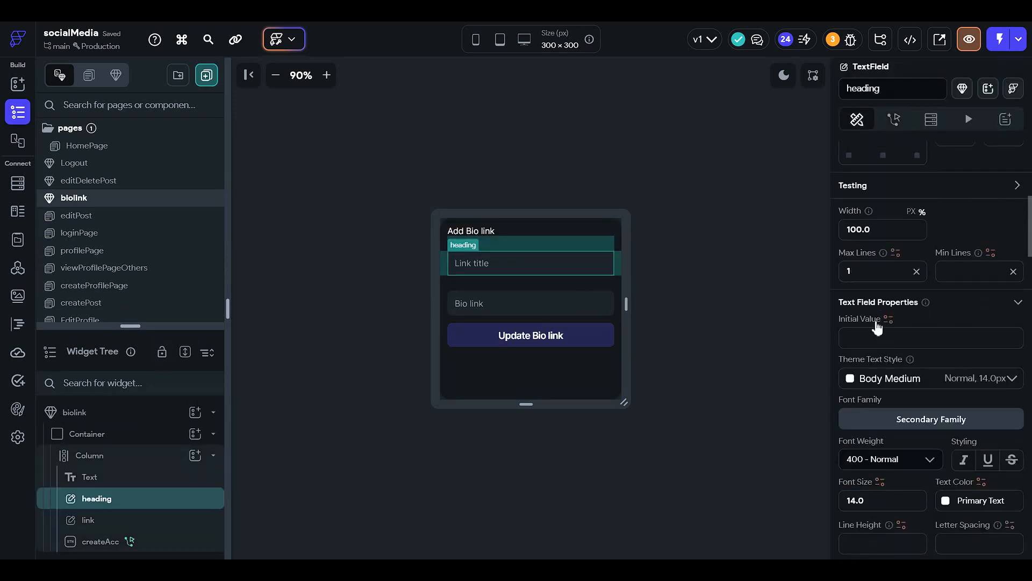
{"action": "left_click", "coordinate": [889, 318]}
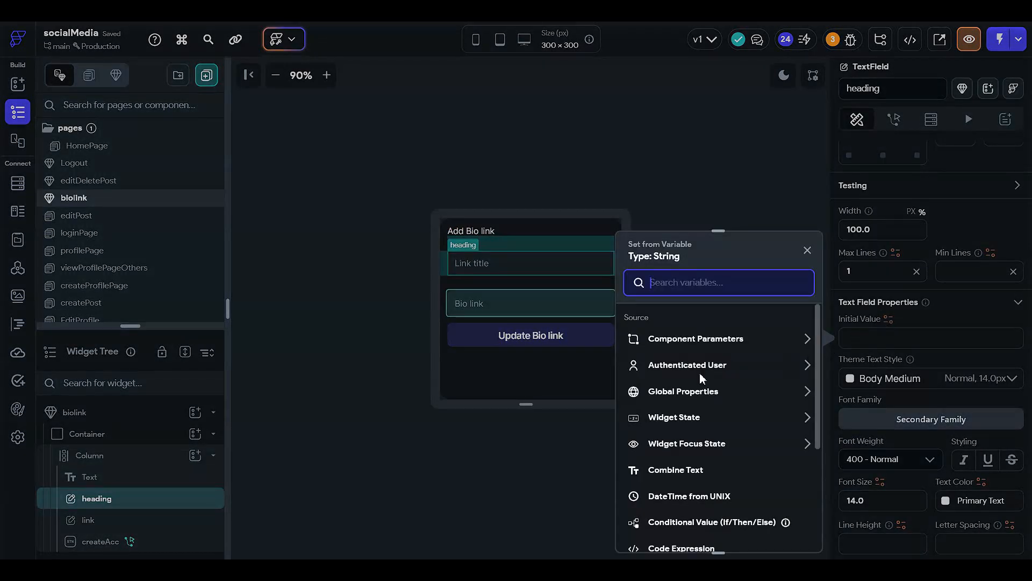
{"action": "left_click", "coordinate": [683, 367]}
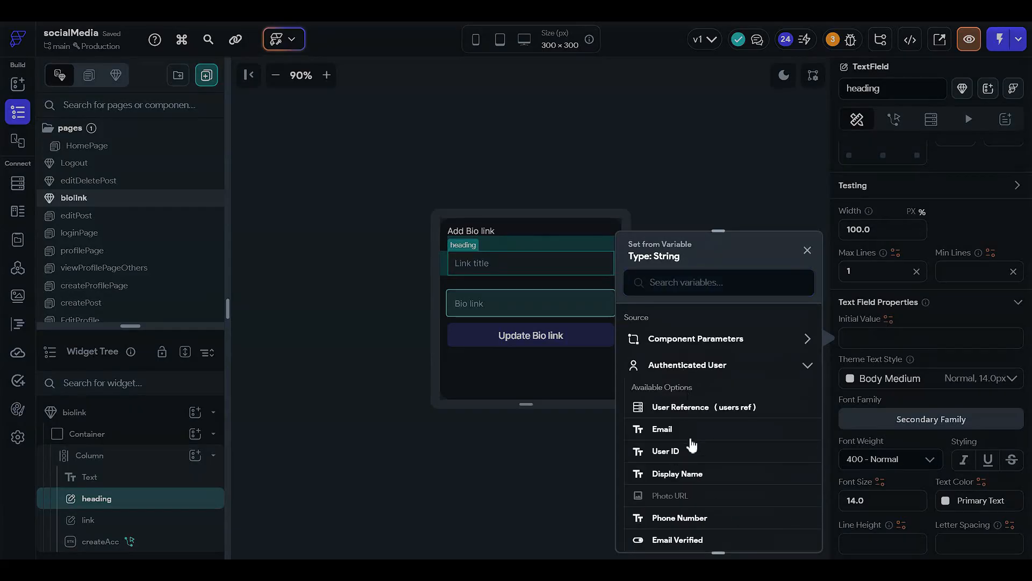
{"action": "scroll", "coordinate": [684, 480], "scroll_direction": "down", "scroll_amount": 1}
{"action": "scroll", "coordinate": [683, 478], "scroll_direction": "down", "scroll_amount": 1}
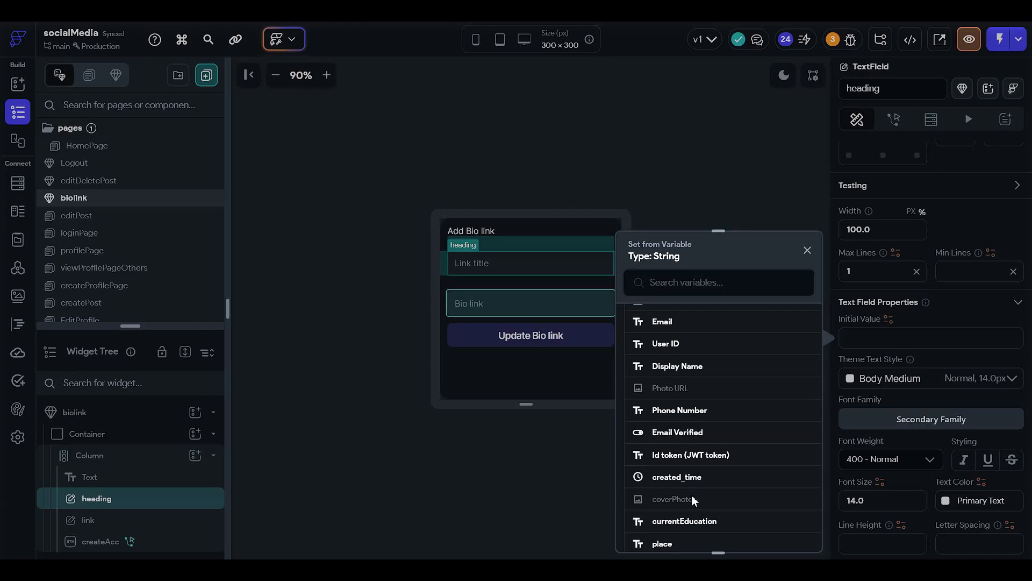
{"action": "scroll", "coordinate": [692, 485], "scroll_direction": "down", "scroll_amount": 1}
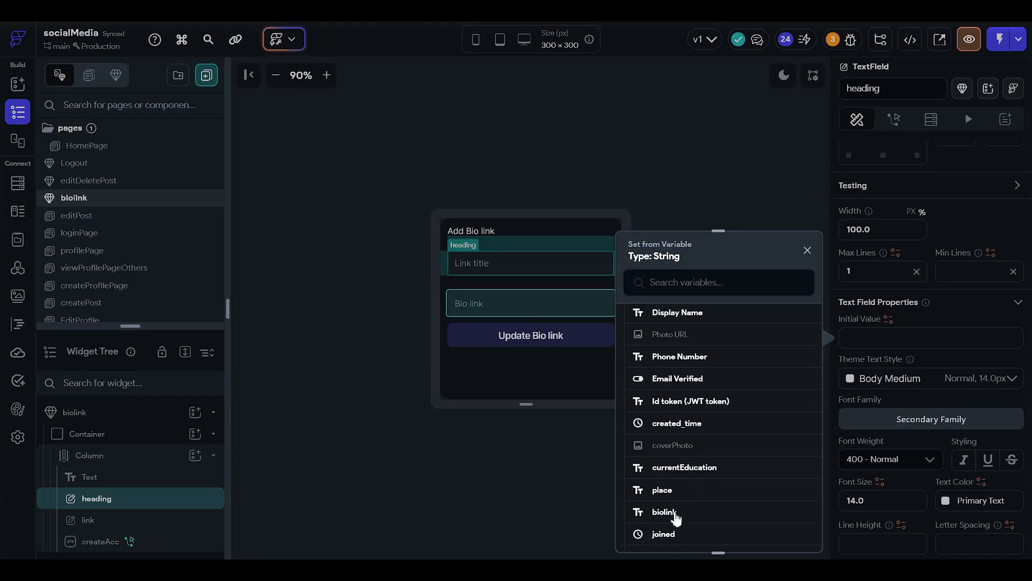
{"action": "scroll", "coordinate": [677, 518], "scroll_direction": "down", "scroll_amount": 3}
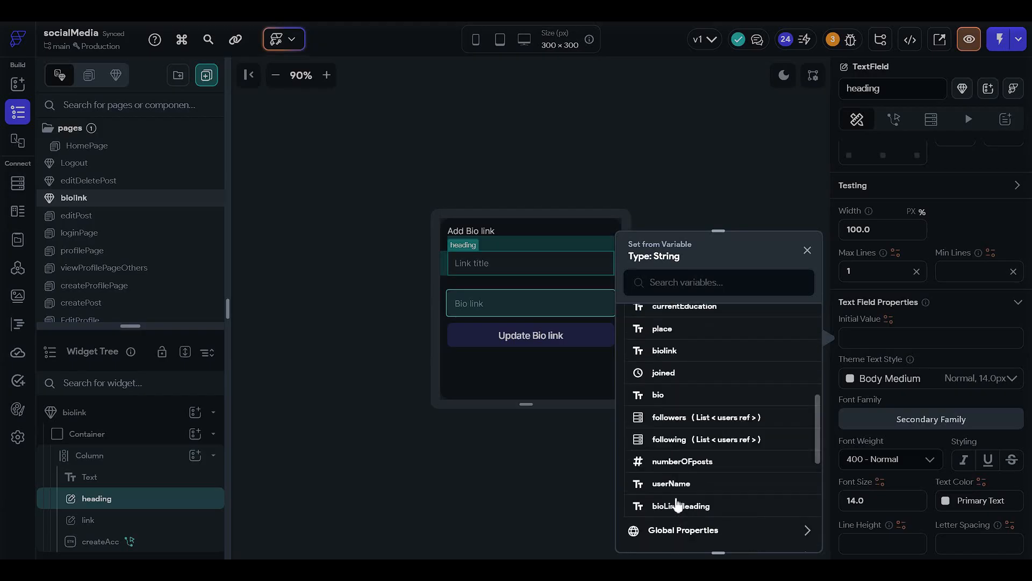
{"action": "left_click", "coordinate": [682, 507]}
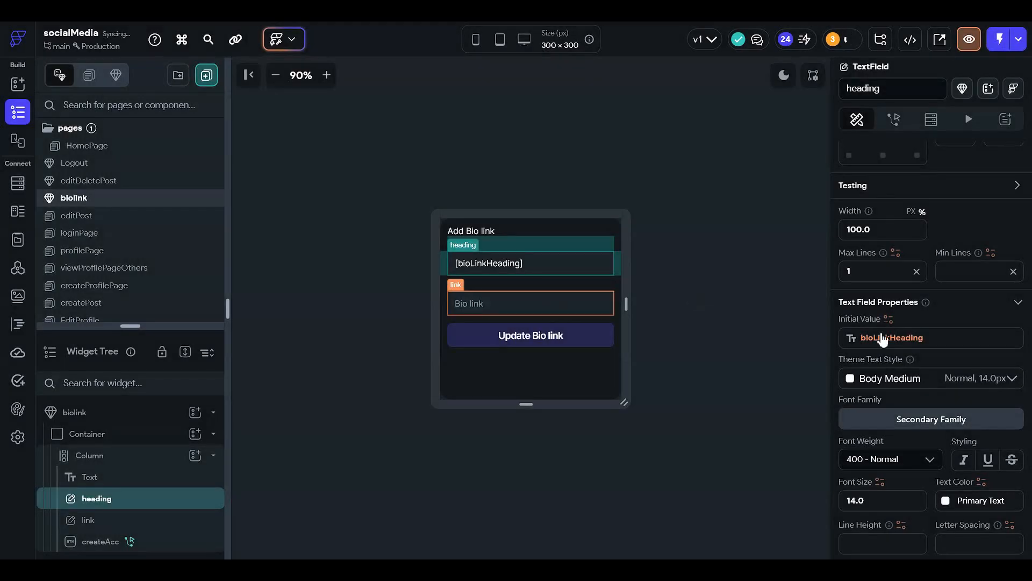
Step: Set the link text field's initial value to the authenticated user's biolink
{"action": "left_click", "coordinate": [587, 310]}
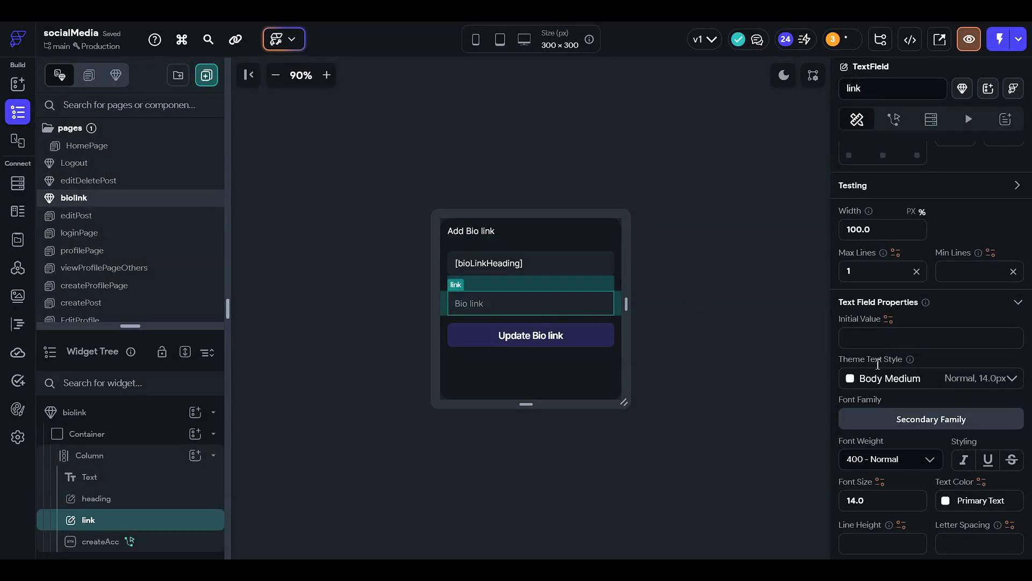
{"action": "left_click", "coordinate": [888, 319]}
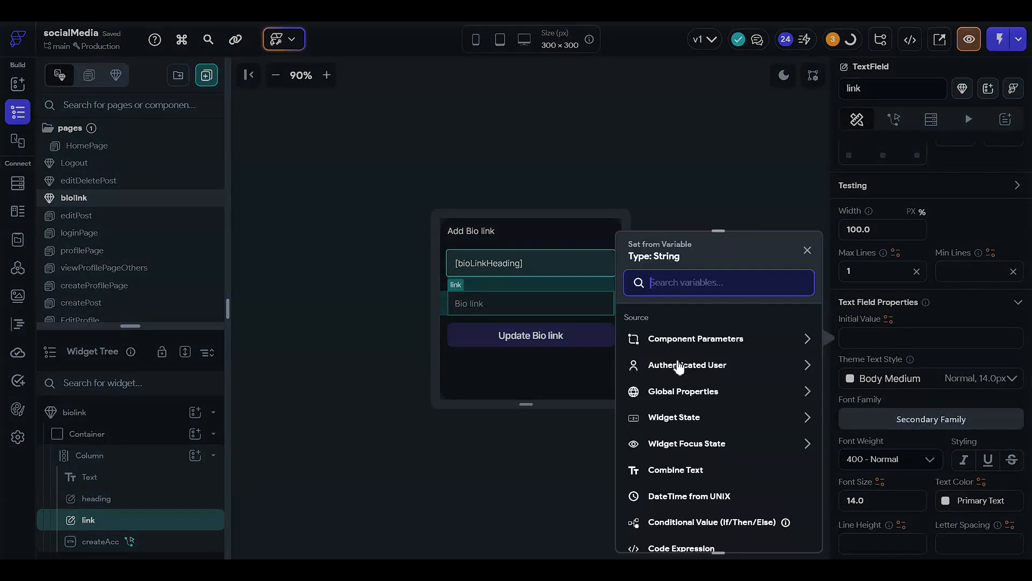
{"action": "left_click", "coordinate": [678, 365]}
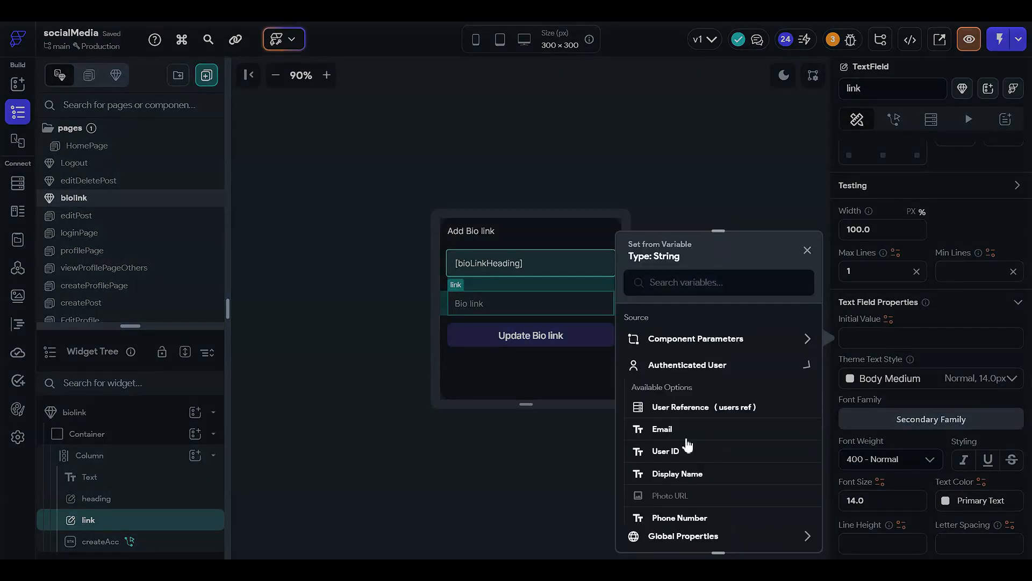
{"action": "scroll", "coordinate": [688, 444], "scroll_direction": "down", "scroll_amount": 5}
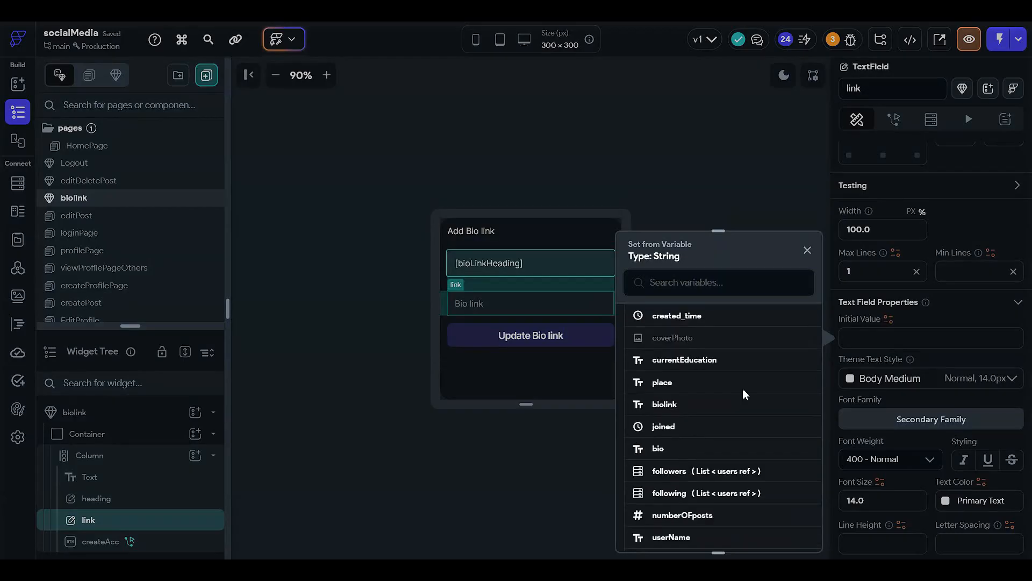
{"action": "left_click", "coordinate": [732, 398]}
{"action": "left_click", "coordinate": [339, 421]}
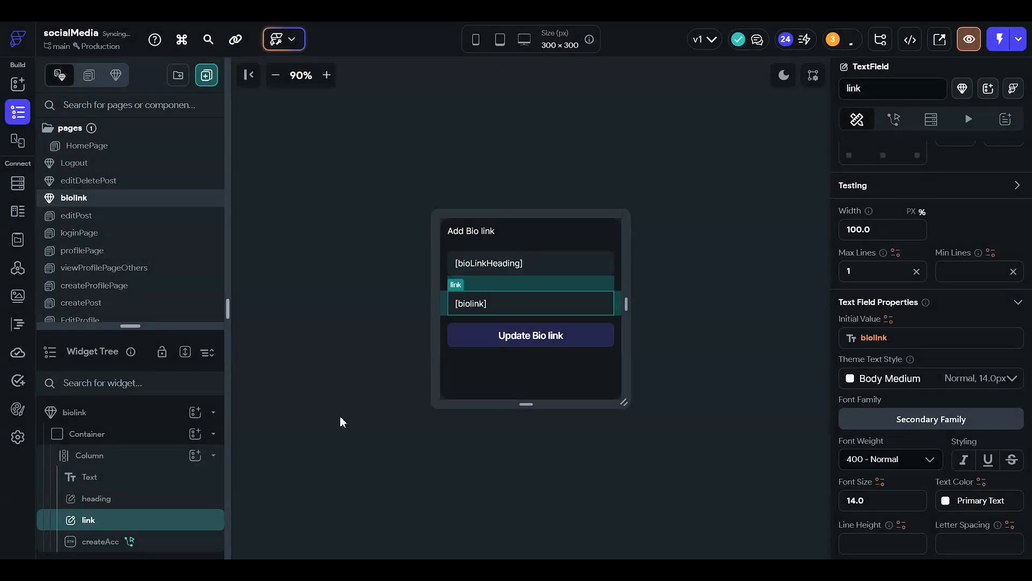
{"action": "left_click", "coordinate": [337, 342]}
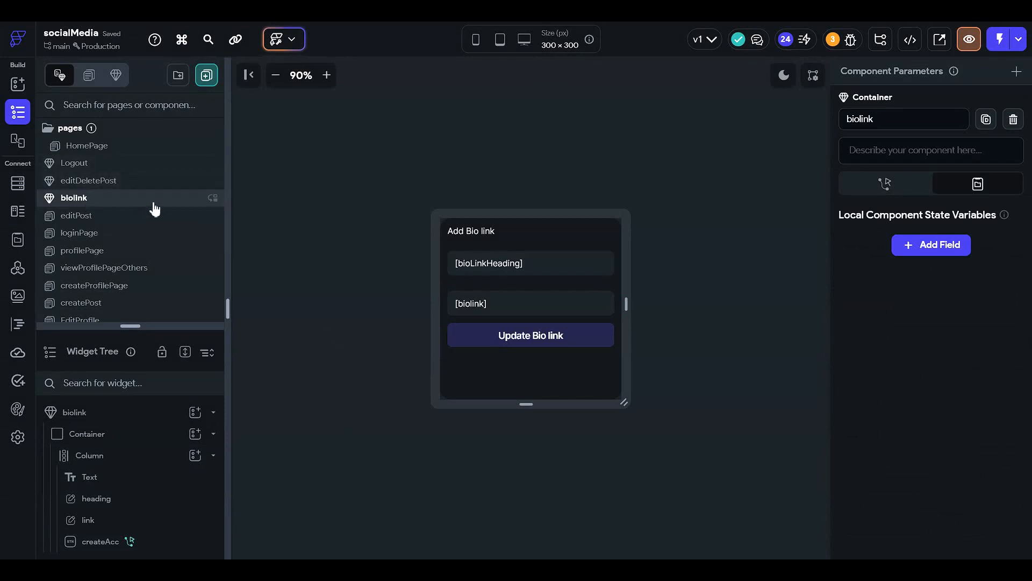
Step: Open profilePage and bind the Bio link text to the authenticated user's bioLinkHeading
{"action": "left_click", "coordinate": [115, 251]}
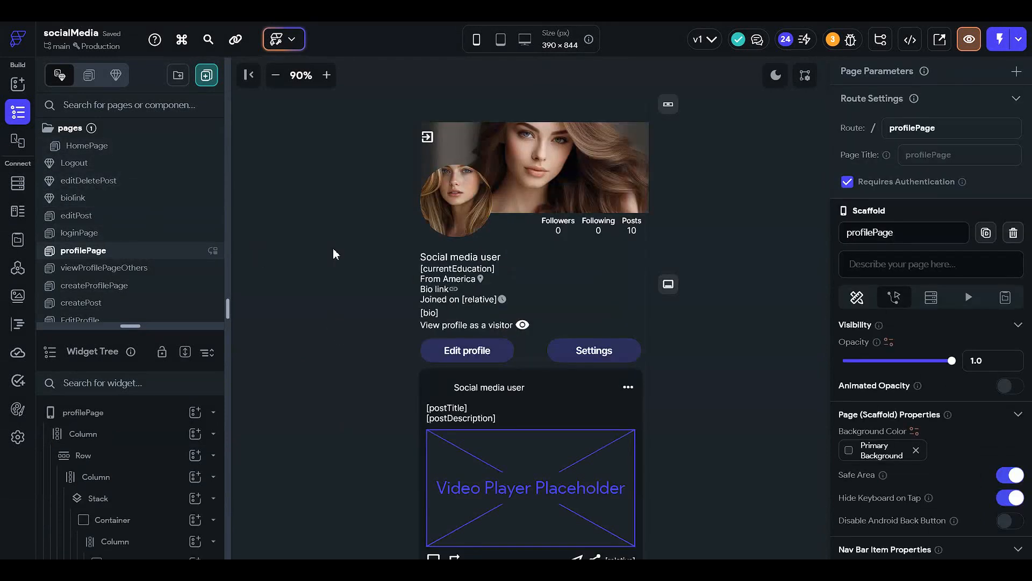
{"action": "left_click", "coordinate": [436, 289]}
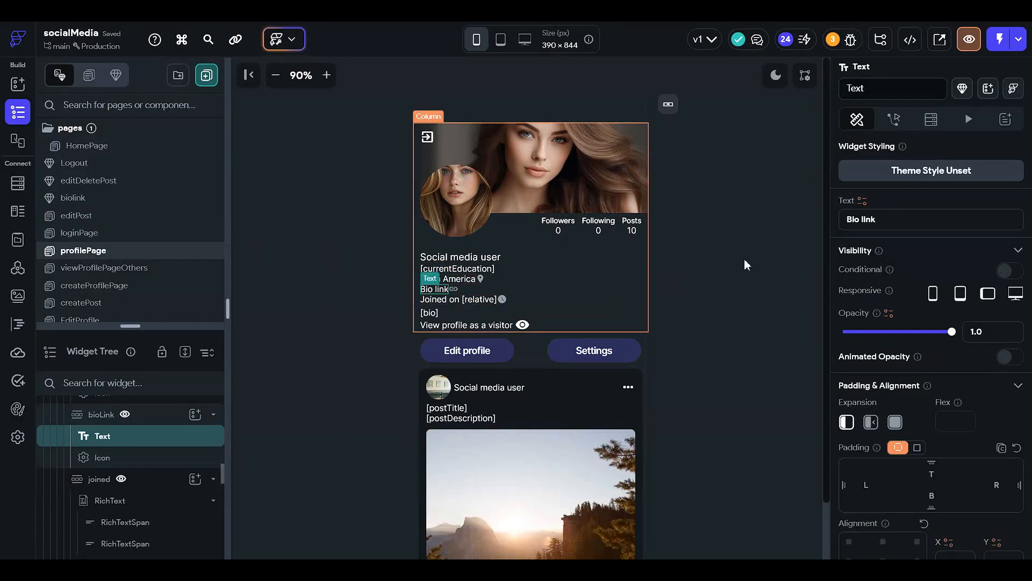
{"action": "left_click", "coordinate": [862, 201]}
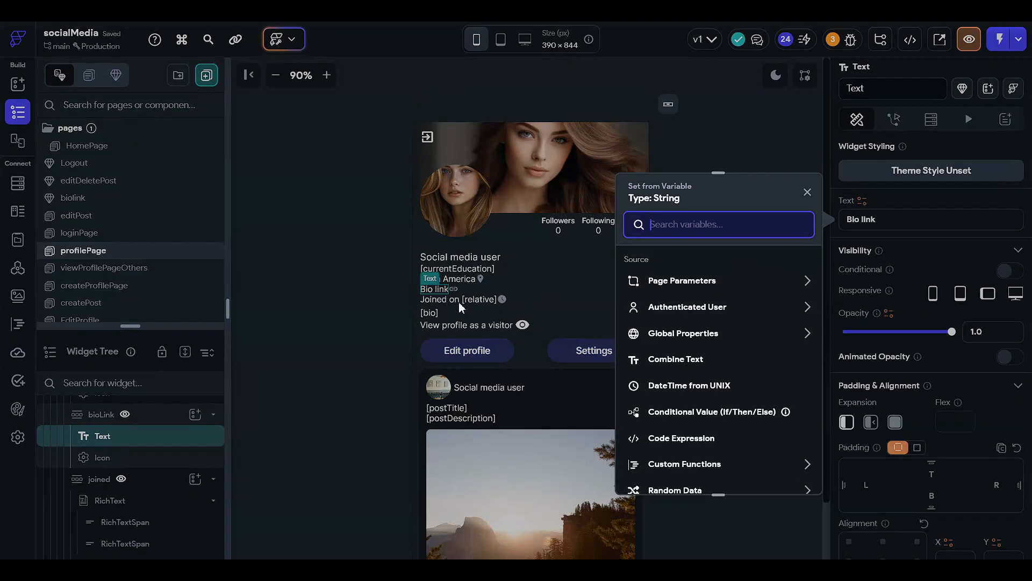
{"action": "left_click", "coordinate": [686, 310]}
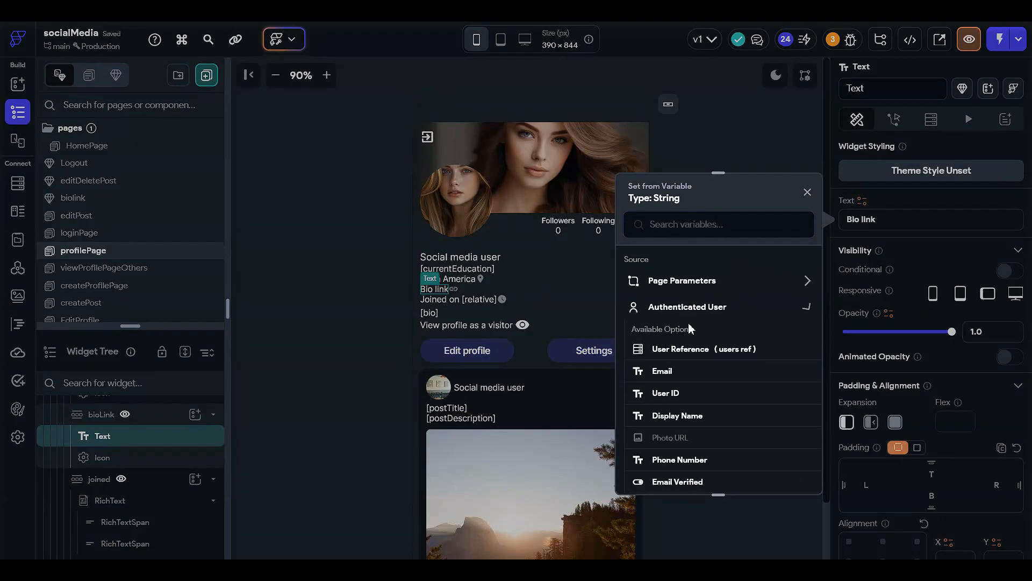
{"action": "scroll", "coordinate": [685, 414], "scroll_direction": "down", "scroll_amount": 2}
{"action": "scroll", "coordinate": [686, 409], "scroll_direction": "down", "scroll_amount": 4}
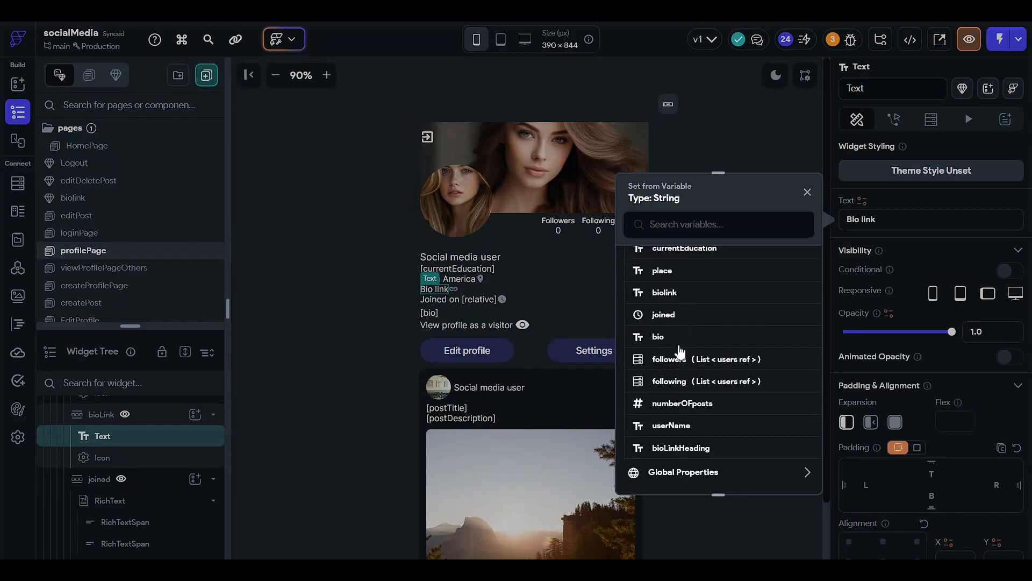
{"action": "left_click", "coordinate": [681, 448]}
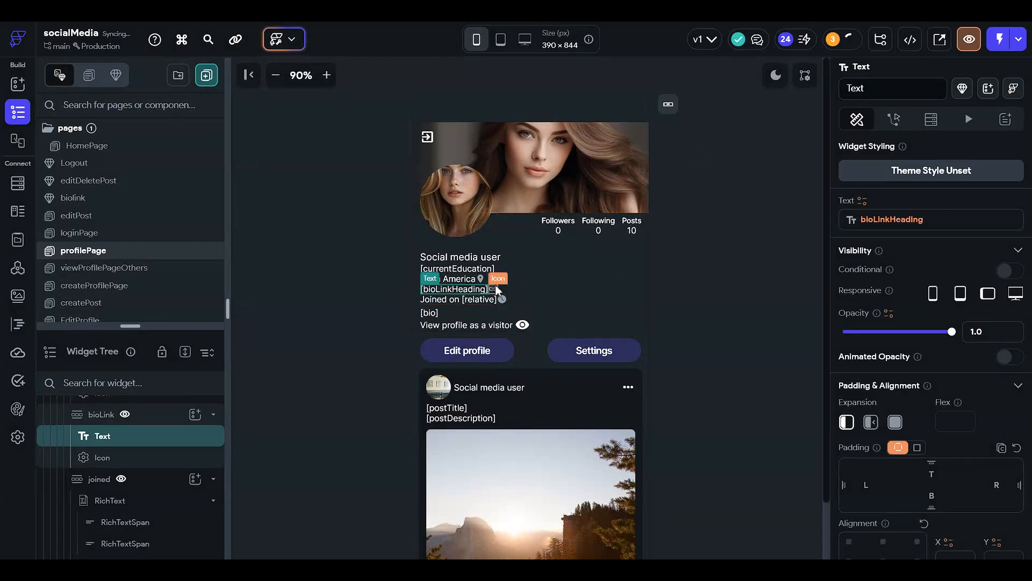
{"action": "left_click", "coordinate": [672, 332]}
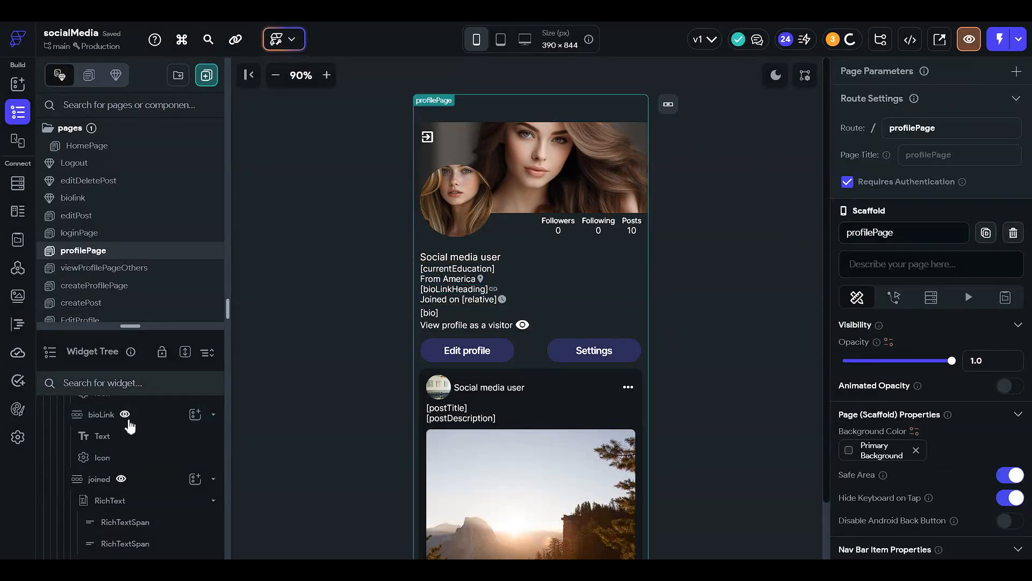
Step: Add an On Tap trigger with a Launch URL action to the bioLink row on profilePage
{"action": "left_click", "coordinate": [173, 415]}
{"action": "left_click", "coordinate": [881, 121]}
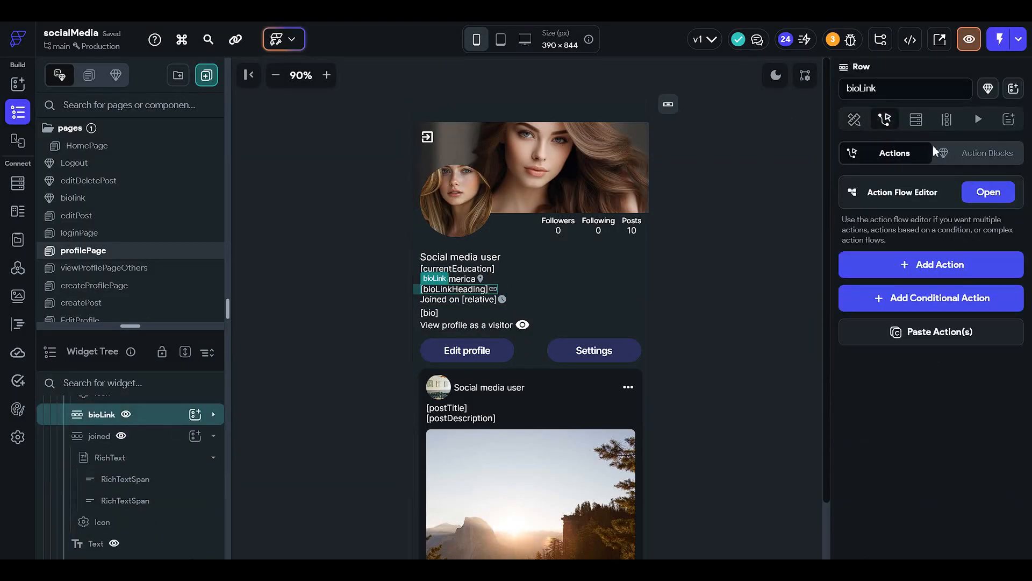
{"action": "left_click", "coordinate": [988, 192]}
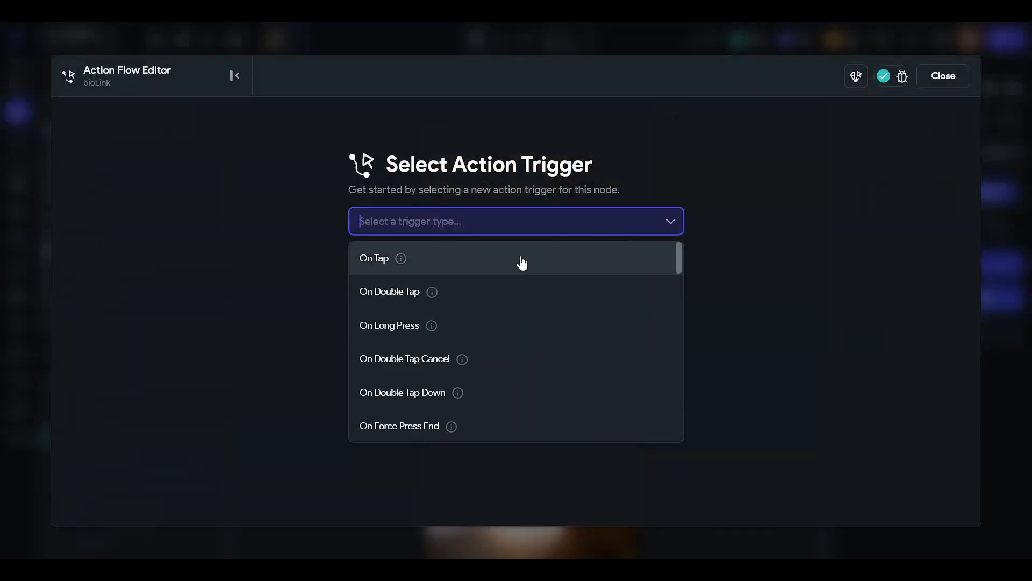
{"action": "left_click", "coordinate": [518, 256]}
{"action": "left_click", "coordinate": [601, 348]}
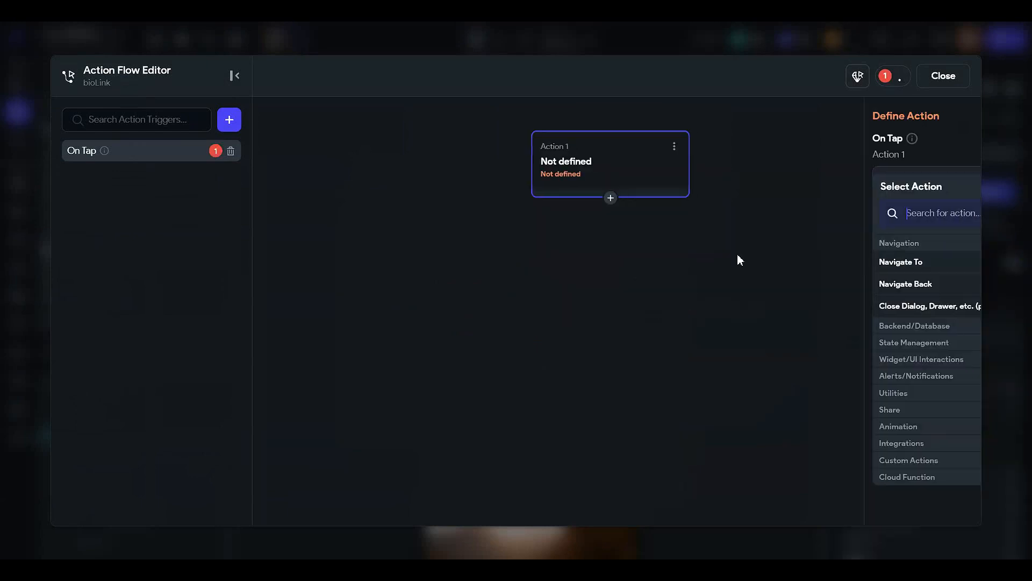
{"action": "type", "text": "launcg"}
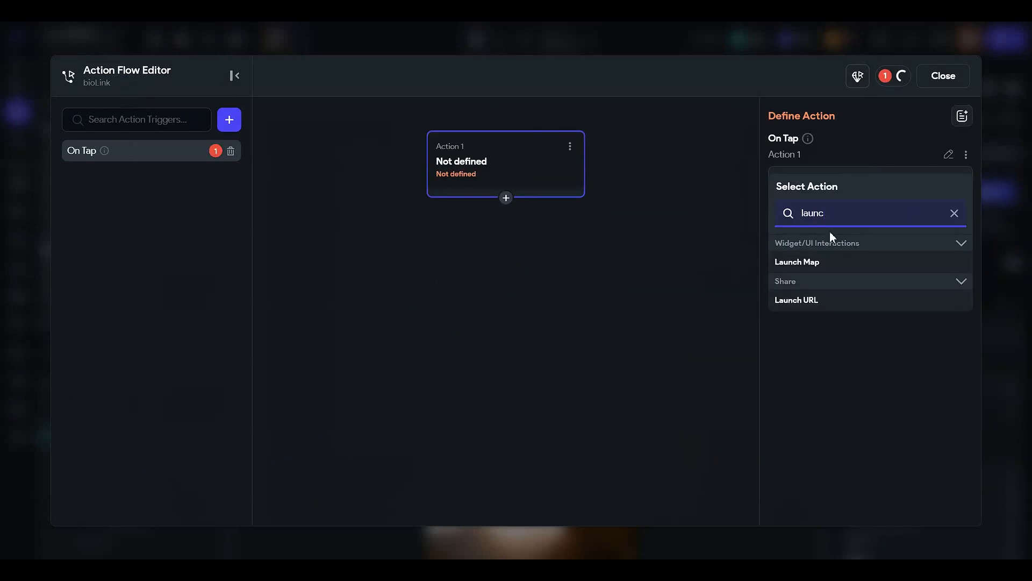
{"action": "left_click", "coordinate": [816, 299]}
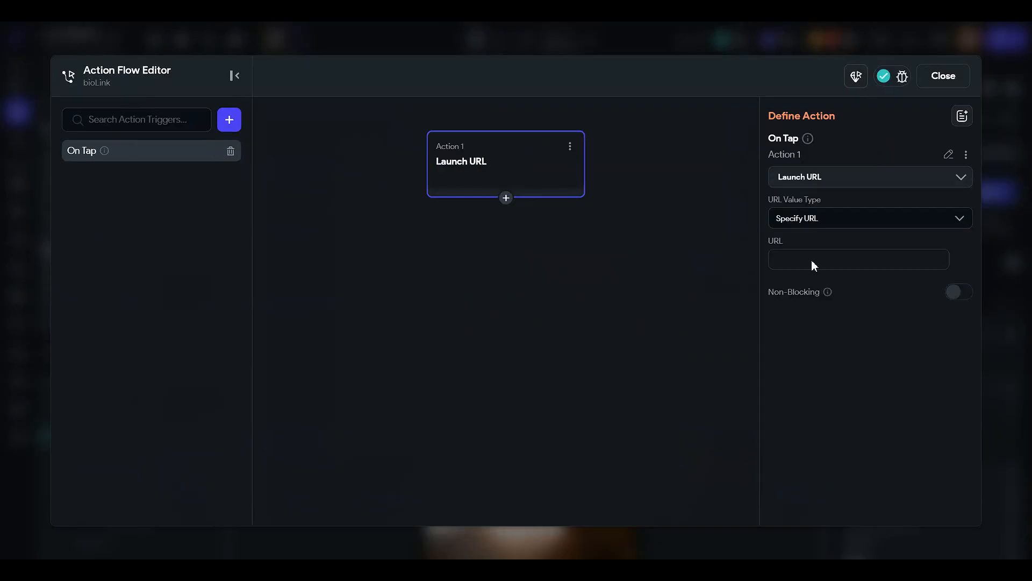
Step: Set the Launch URL action's URL from a variable to the authenticated user's biolink and close the action flow
{"action": "left_click", "coordinate": [801, 216]}
{"action": "left_click", "coordinate": [813, 270]}
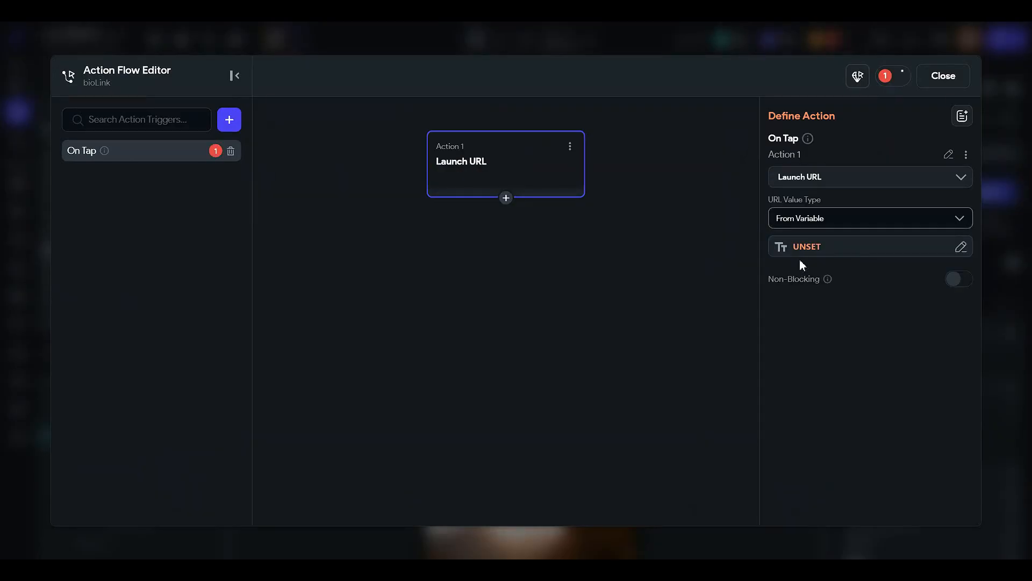
{"action": "left_click", "coordinate": [801, 252]}
{"action": "left_click", "coordinate": [602, 337]}
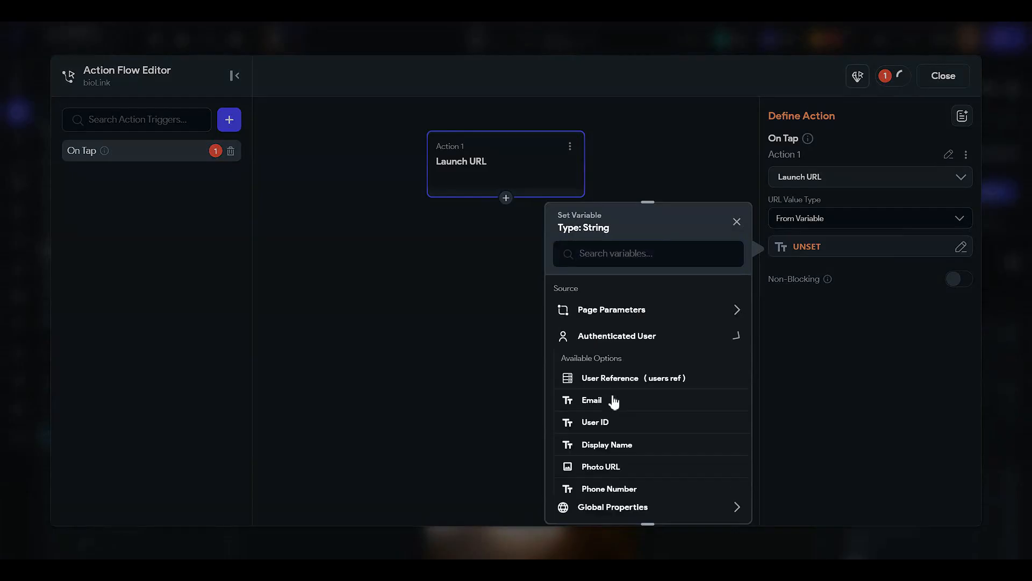
{"action": "scroll", "coordinate": [614, 401], "scroll_direction": "down", "scroll_amount": 2}
{"action": "scroll", "coordinate": [606, 398], "scroll_direction": "down", "scroll_amount": 1}
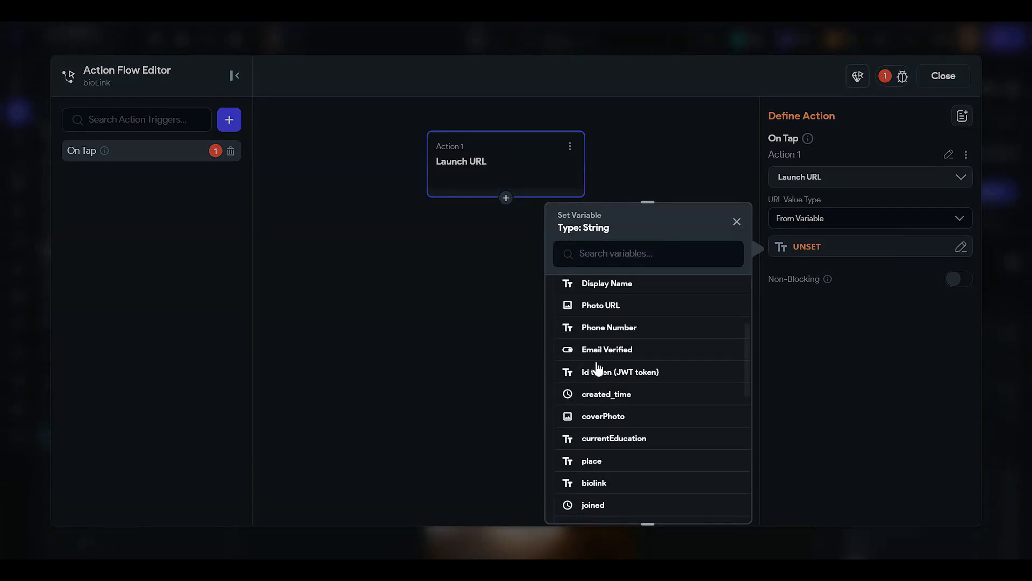
{"action": "scroll", "coordinate": [613, 393], "scroll_direction": "down", "scroll_amount": 2}
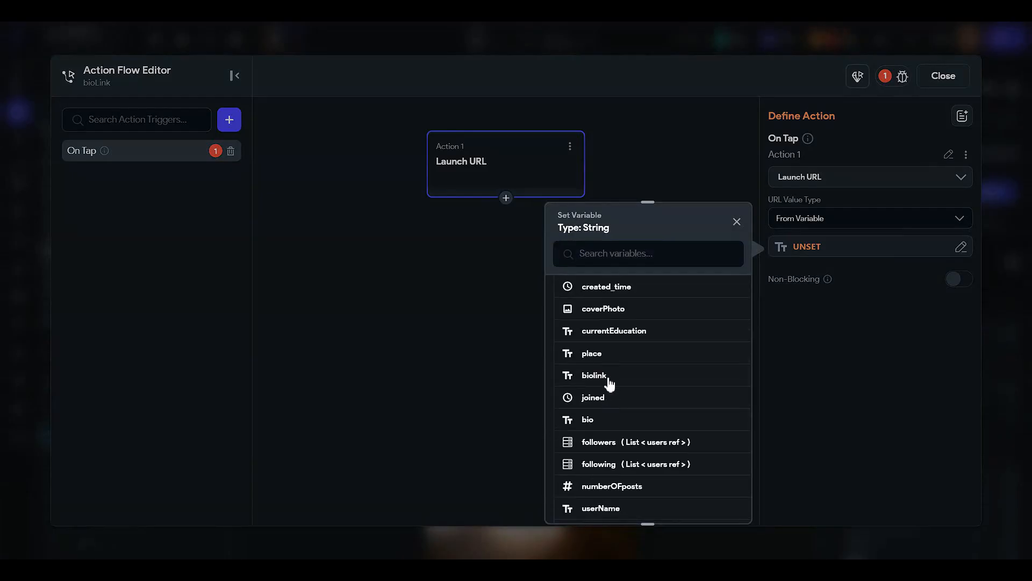
{"action": "left_click", "coordinate": [609, 381]}
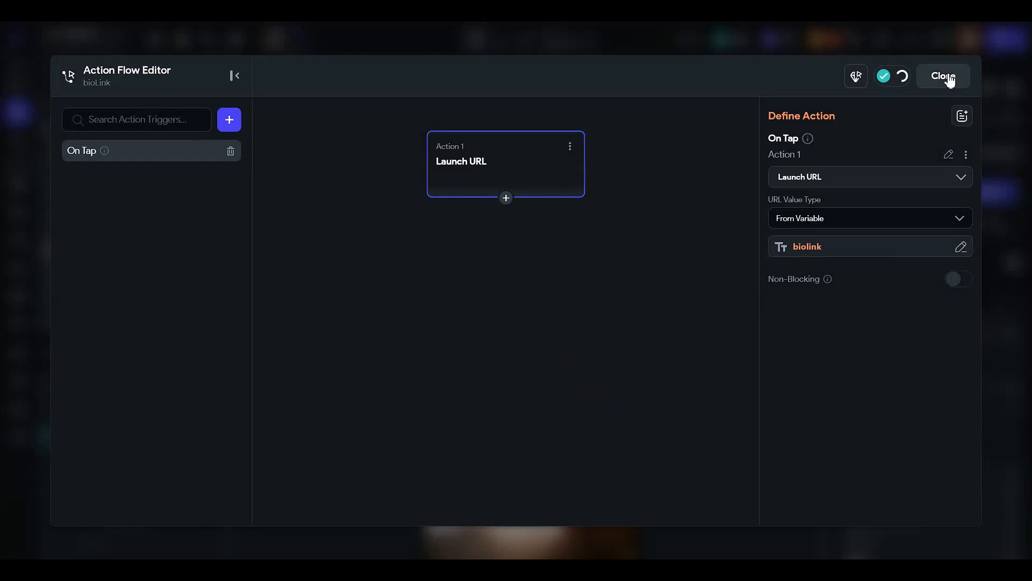
{"action": "left_click", "coordinate": [945, 76]}
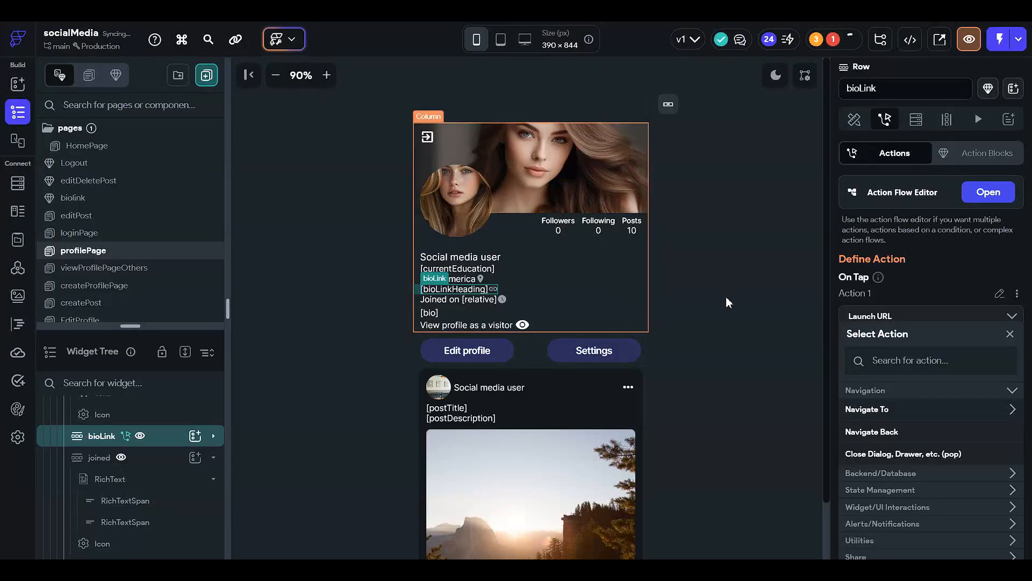
{"action": "left_click", "coordinate": [726, 302]}
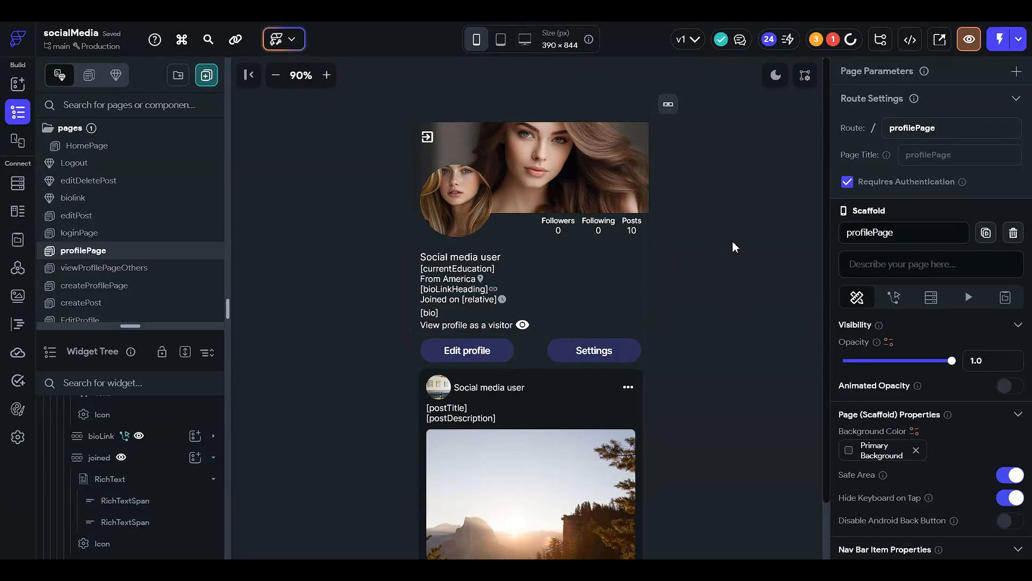
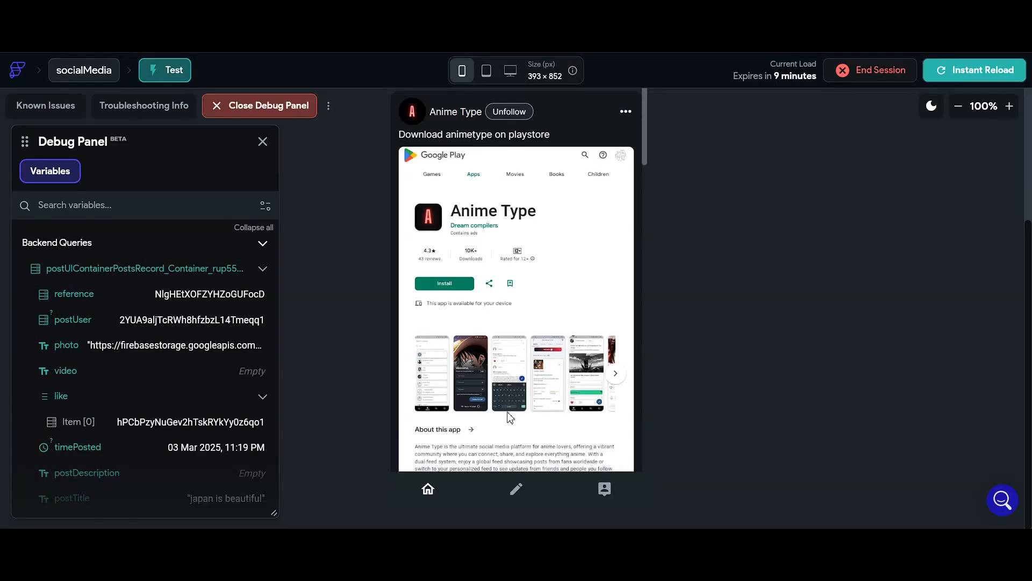
Step: Check the profile page and the Edit profile page in the test session, then return to the home feed
{"action": "scroll", "coordinate": [525, 461], "scroll_direction": "down", "scroll_amount": 2}
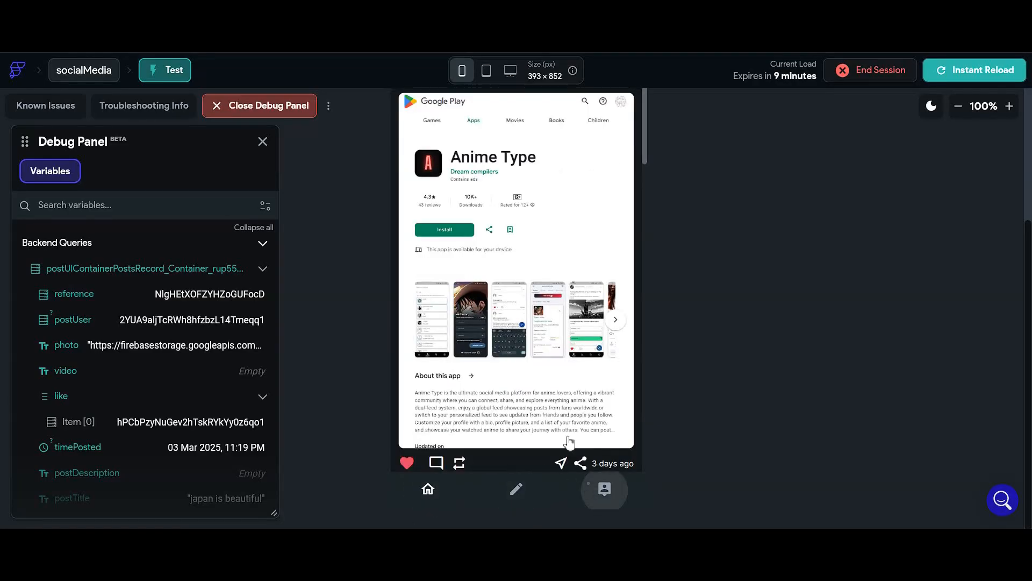
{"action": "left_click", "coordinate": [605, 488]}
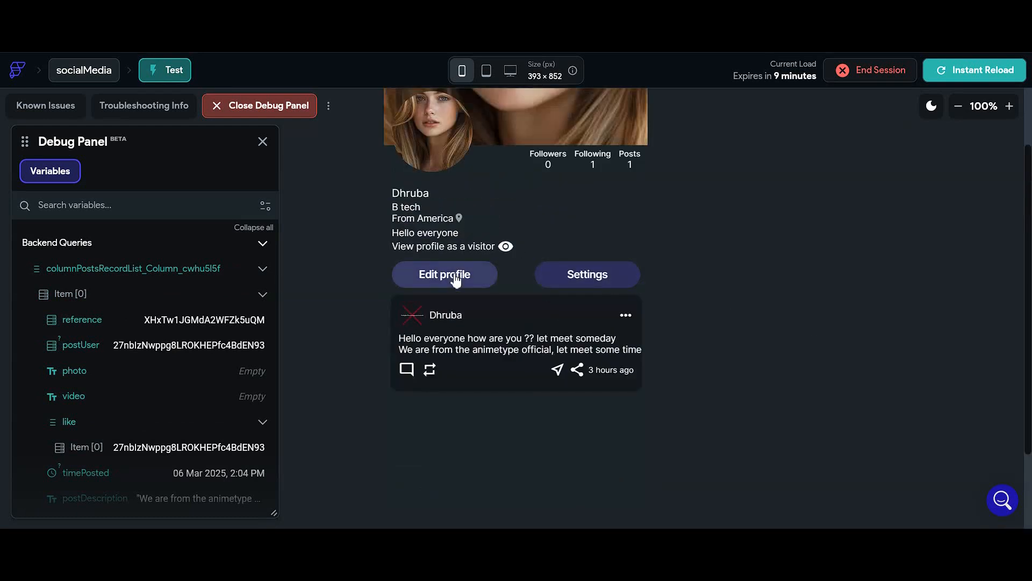
{"action": "left_click", "coordinate": [456, 275]}
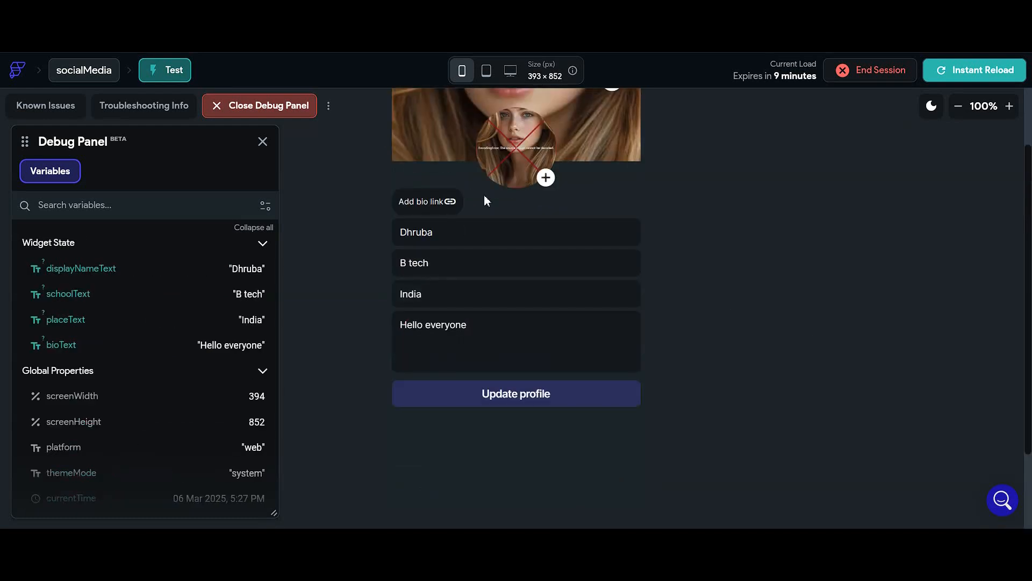
{"action": "scroll", "coordinate": [463, 143], "scroll_direction": "up", "scroll_amount": 2}
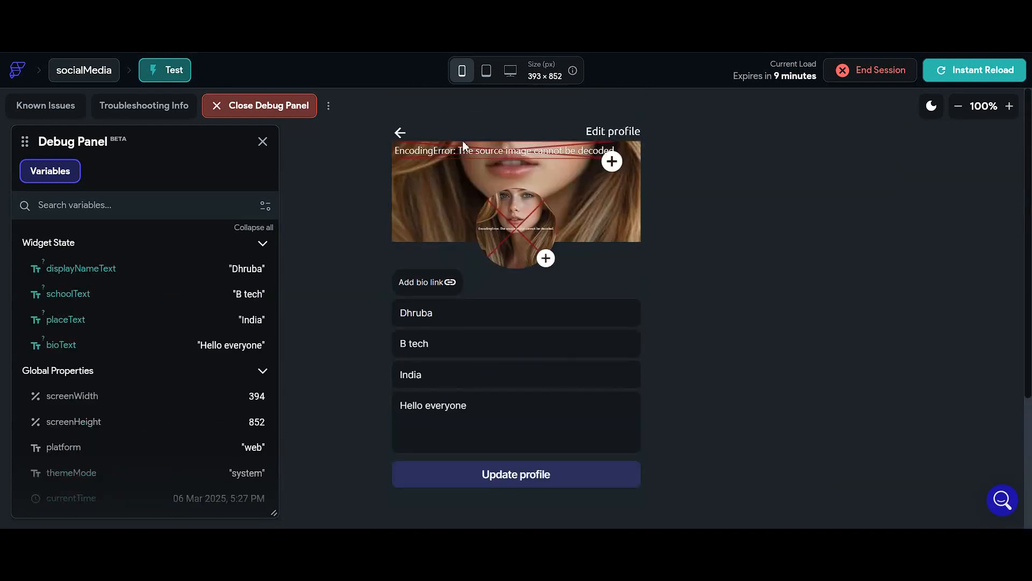
{"action": "left_click", "coordinate": [404, 134]}
{"action": "left_click", "coordinate": [429, 515]}
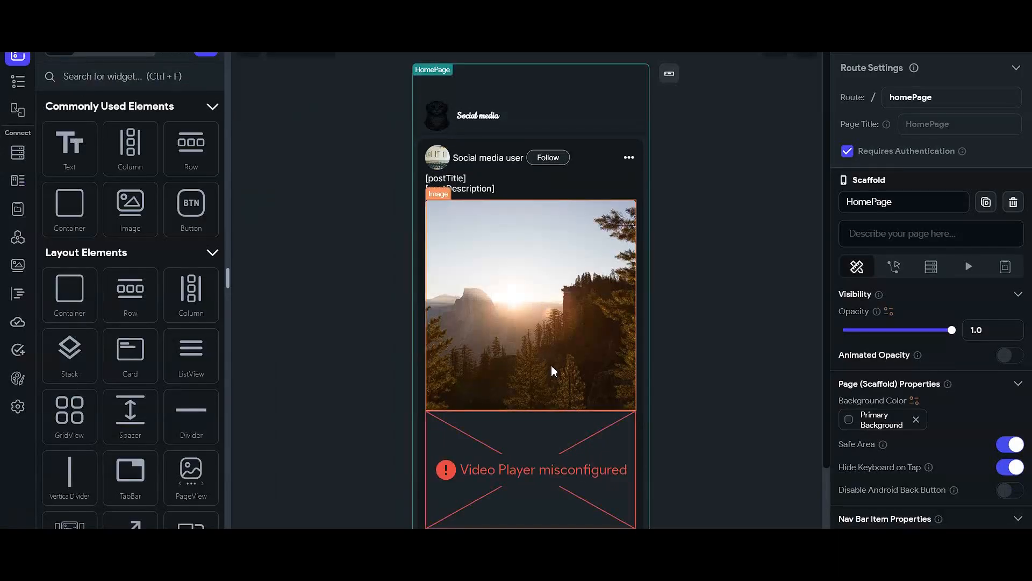
Step: Open the EditProfile page in the project editor and create an On Tap trigger for the Add bio link container
{"action": "left_click", "coordinate": [18, 82]}
{"action": "left_click_drag", "start_coordinate": [123, 178], "coordinate": [123, 293]}
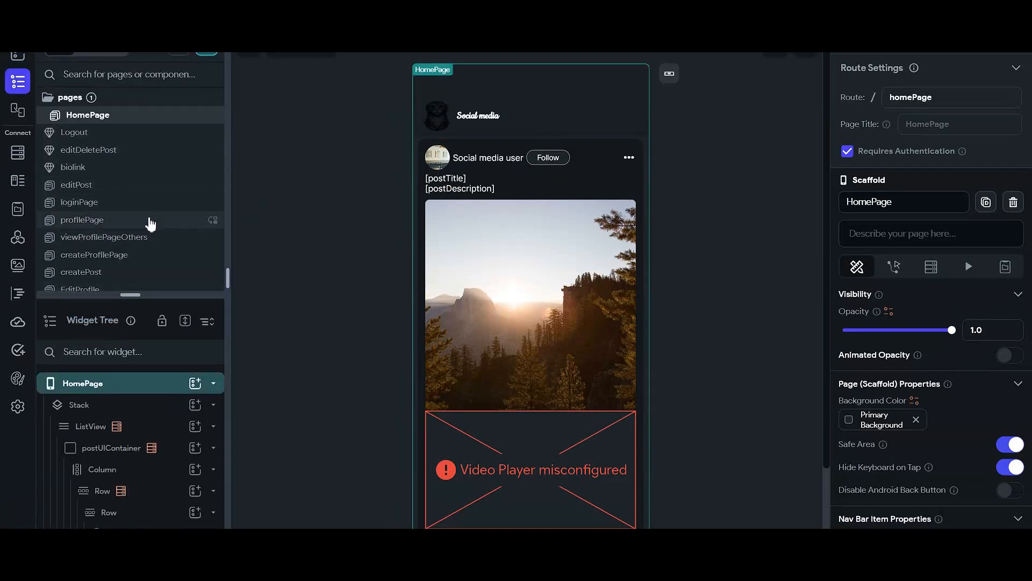
{"action": "left_click", "coordinate": [137, 289]}
{"action": "left_click", "coordinate": [466, 238]}
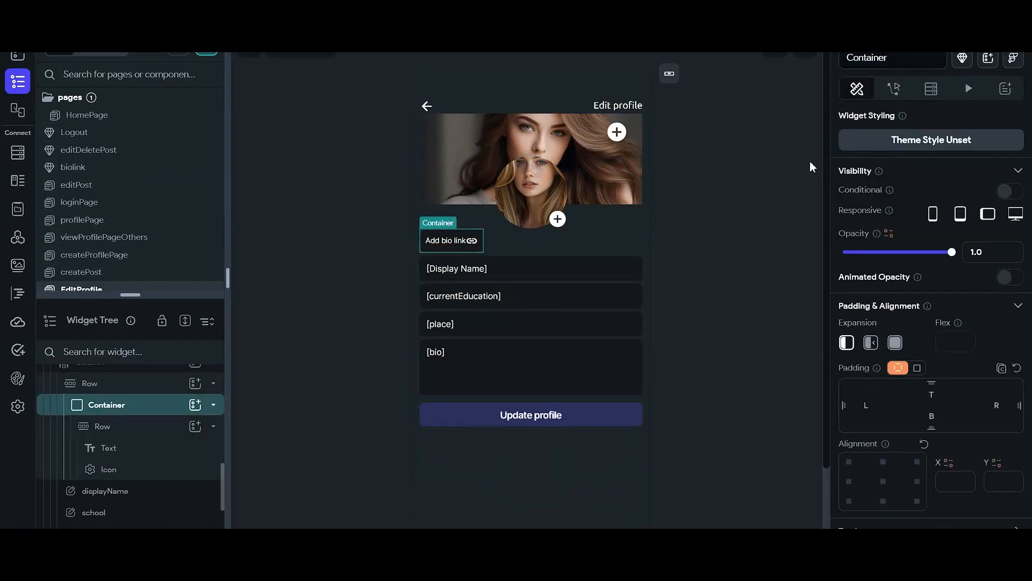
{"action": "left_click", "coordinate": [895, 88]}
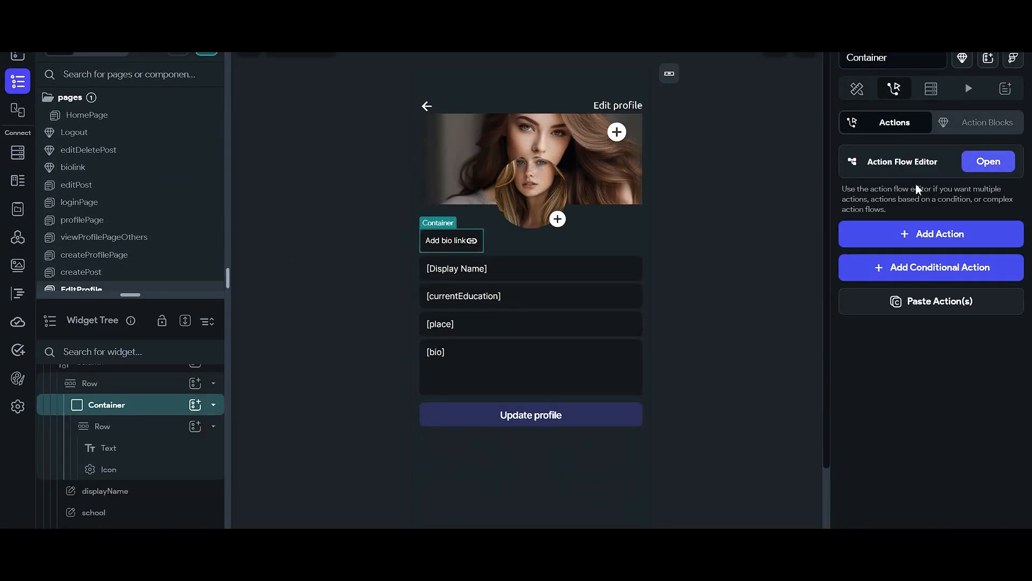
{"action": "left_click", "coordinate": [866, 230]}
{"action": "left_click", "coordinate": [572, 225]}
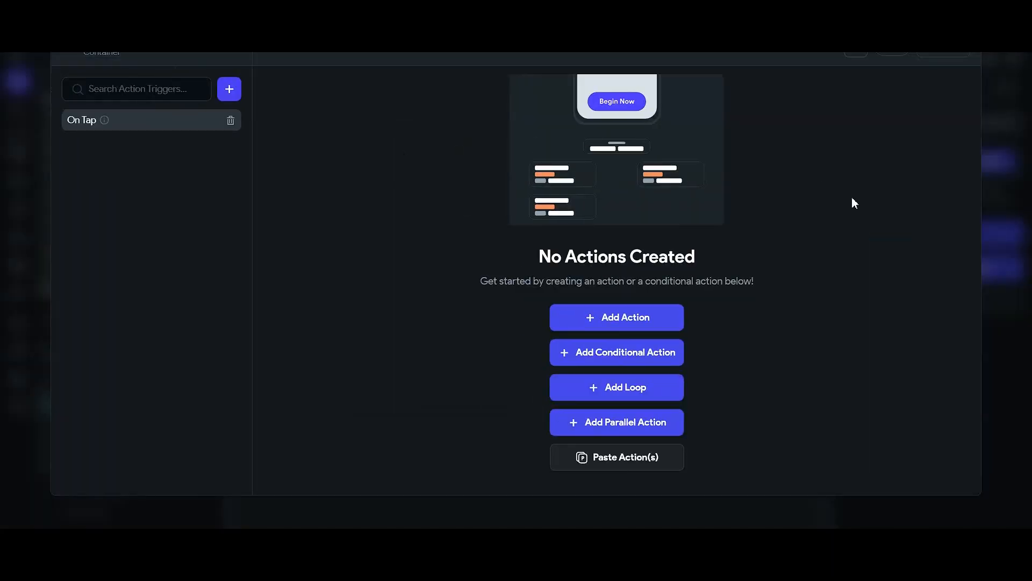
Step: Add a Bottom Sheet Show action to the container's On Tap trigger
{"action": "left_click", "coordinate": [650, 318]}
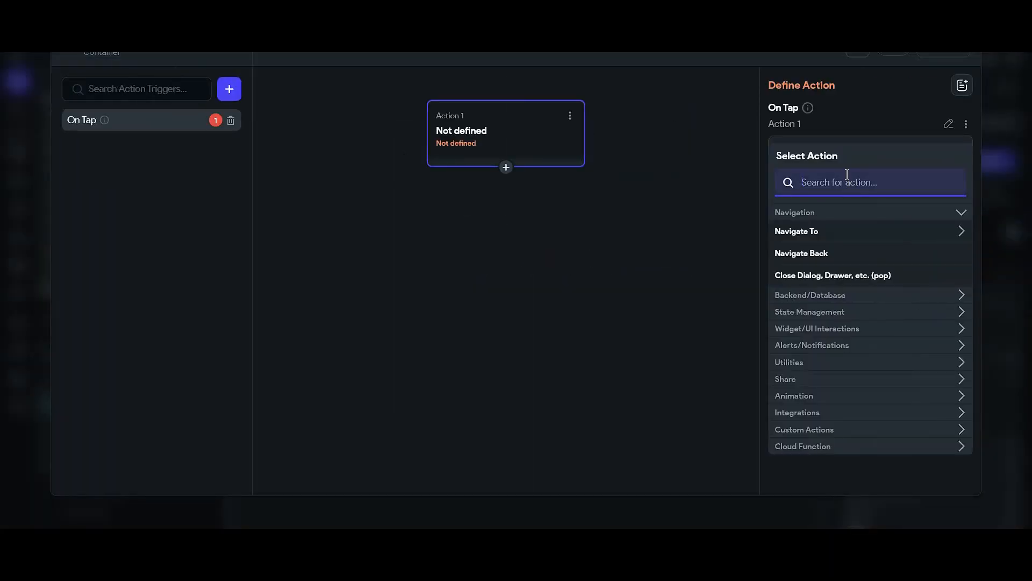
{"action": "type", "text": "boy"}
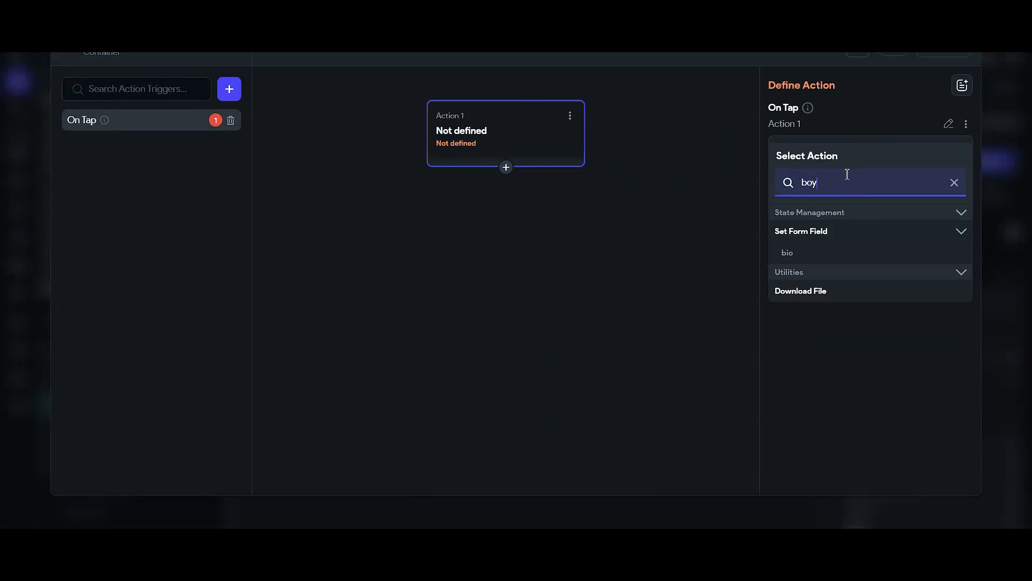
{"action": "key", "text": "BackSpace"}
{"action": "type", "text": "tt"}
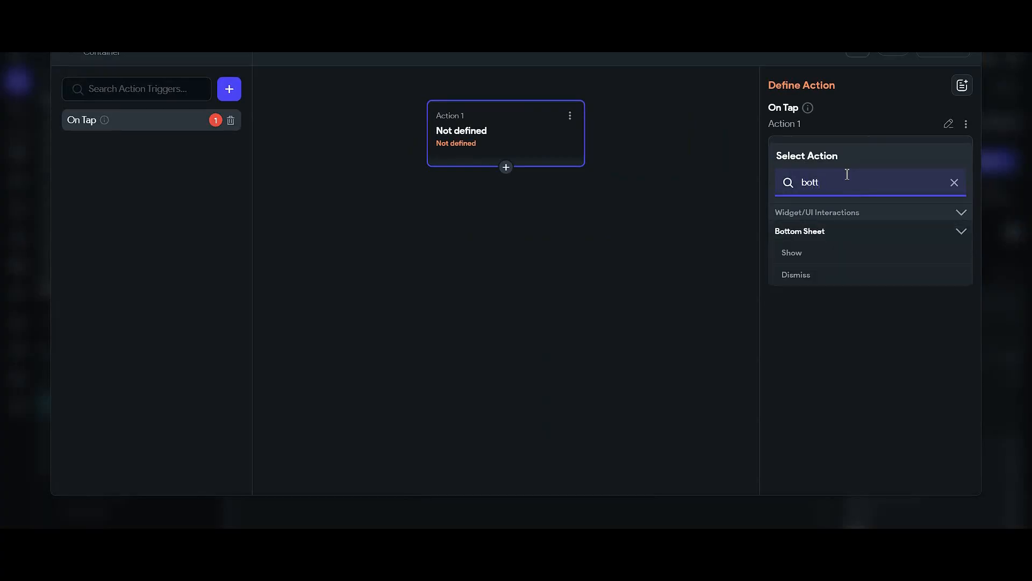
{"action": "type", "text": "om"}
{"action": "left_click", "coordinate": [800, 256]}
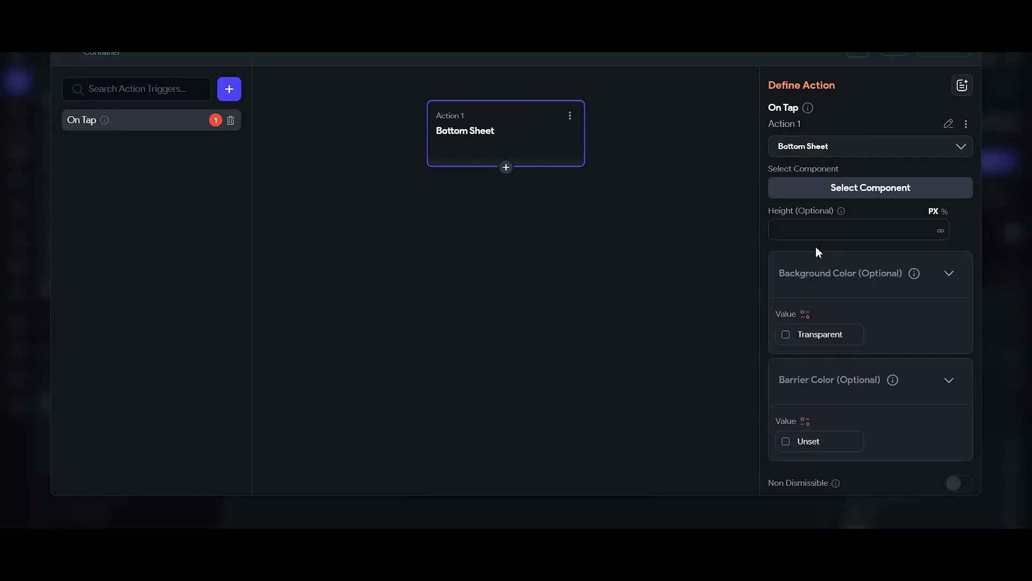
Step: Set the bottom sheet's height to 50% and its component to biolink, and close the action flow
{"action": "left_click", "coordinate": [944, 212]}
{"action": "left_click", "coordinate": [850, 231]}
{"action": "type", "text": "50"}
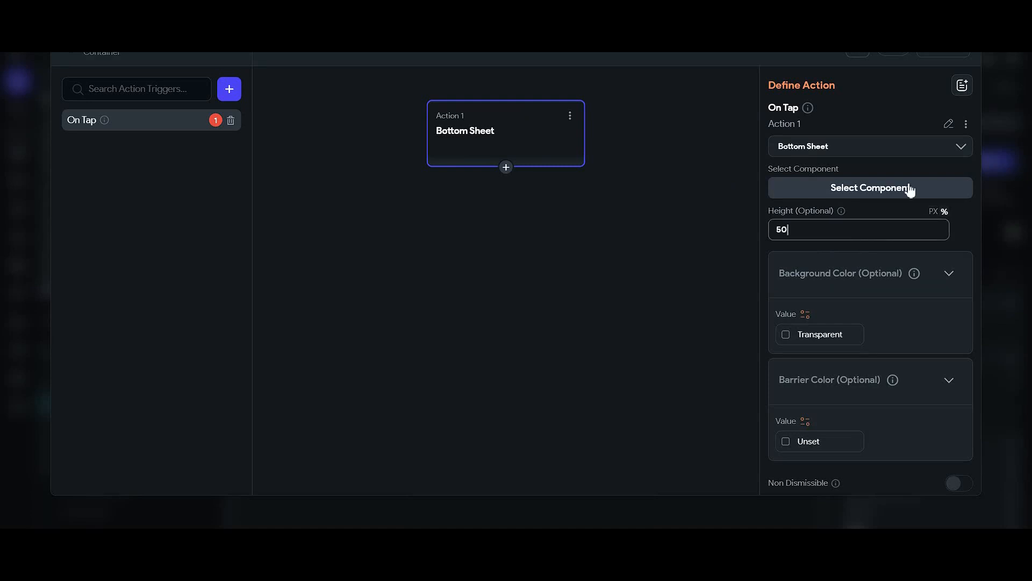
{"action": "left_click", "coordinate": [911, 189]}
{"action": "left_click", "coordinate": [824, 328]}
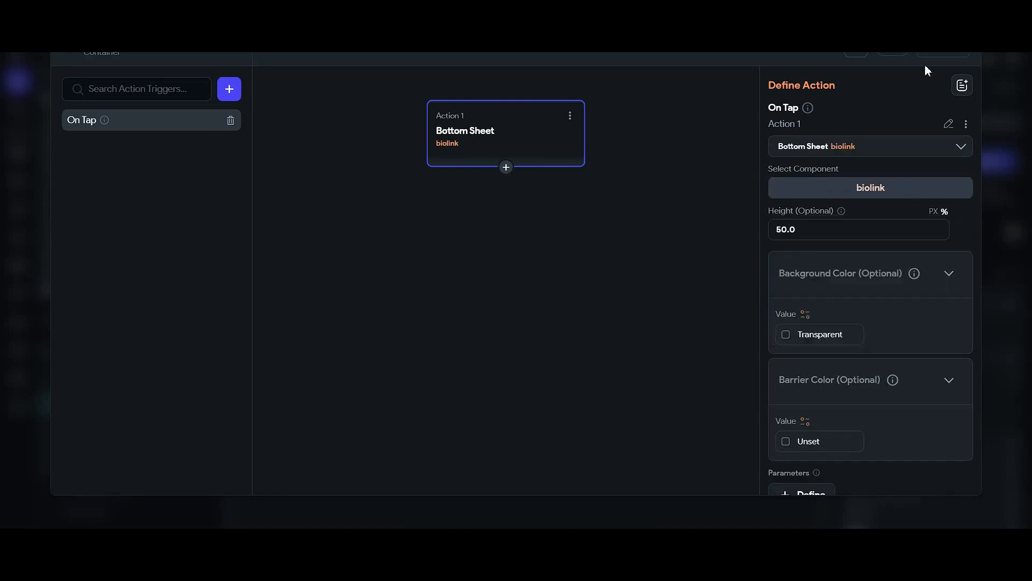
{"action": "left_click", "coordinate": [962, 54]}
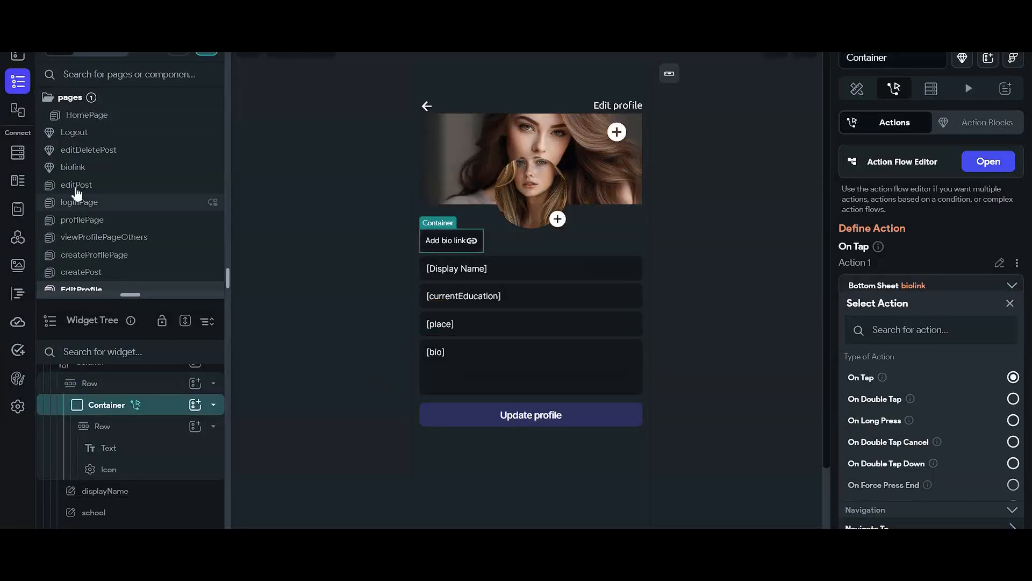
Step: Open the biolink component and make its column scrollable
{"action": "left_click", "coordinate": [100, 167]}
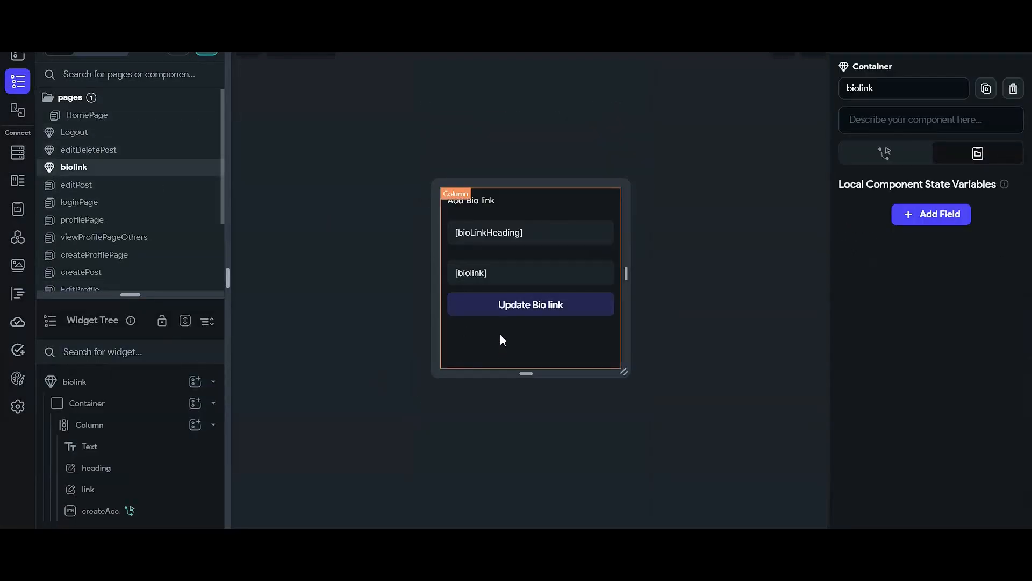
{"action": "left_click", "coordinate": [501, 339]}
{"action": "scroll", "coordinate": [880, 408], "scroll_direction": "down", "scroll_amount": 3}
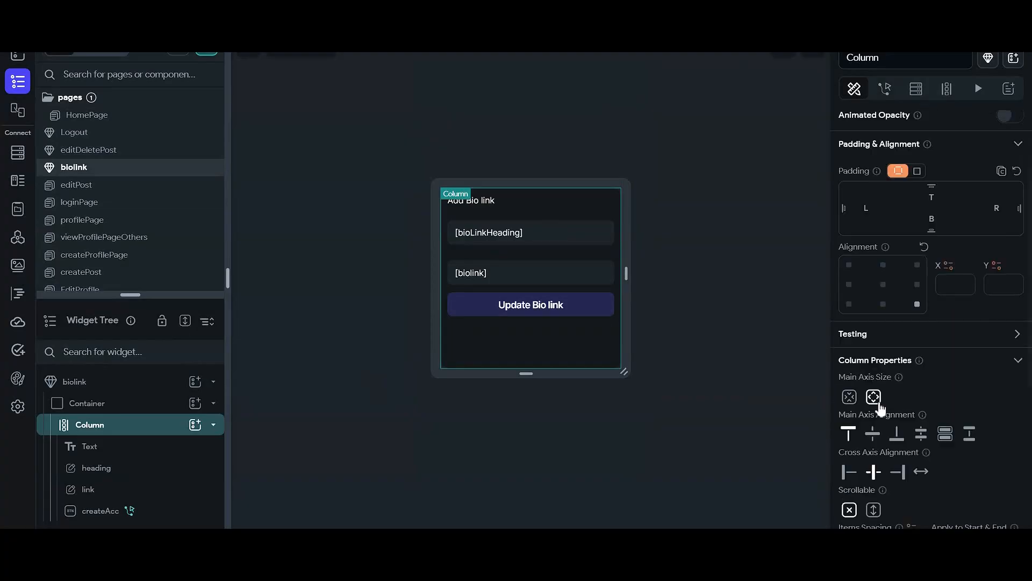
{"action": "scroll", "coordinate": [880, 408], "scroll_direction": "down", "scroll_amount": 2}
{"action": "left_click", "coordinate": [873, 402]}
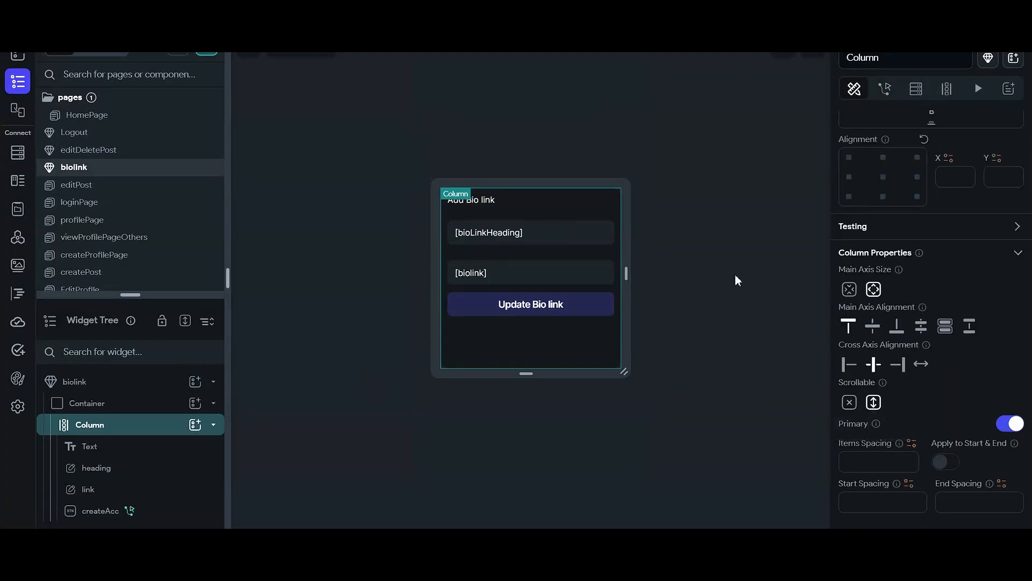
{"action": "left_click", "coordinate": [390, 214]}
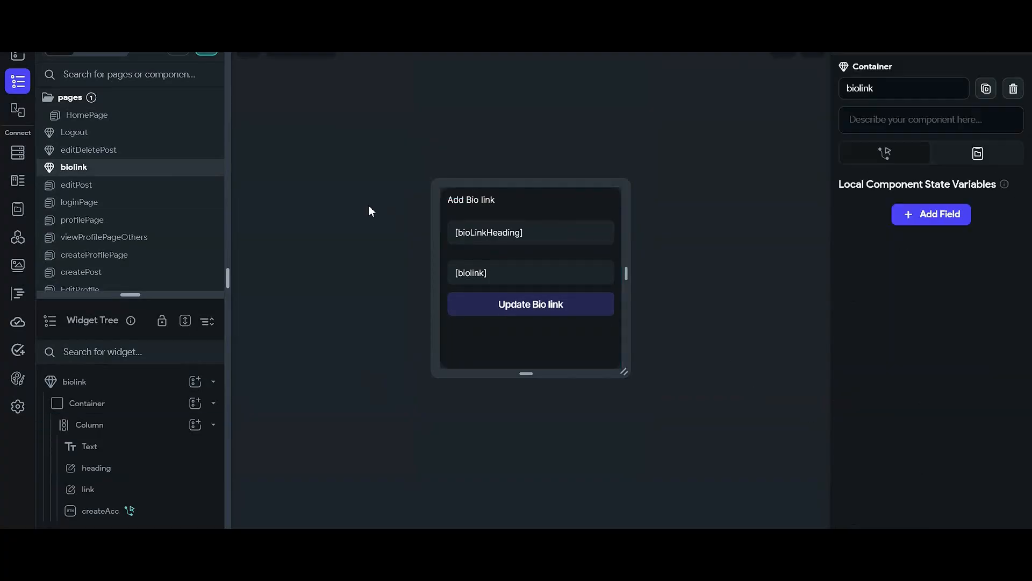
Step: Open HomePage, switch to the test session and reload it with the latest changes
{"action": "left_click", "coordinate": [133, 119]}
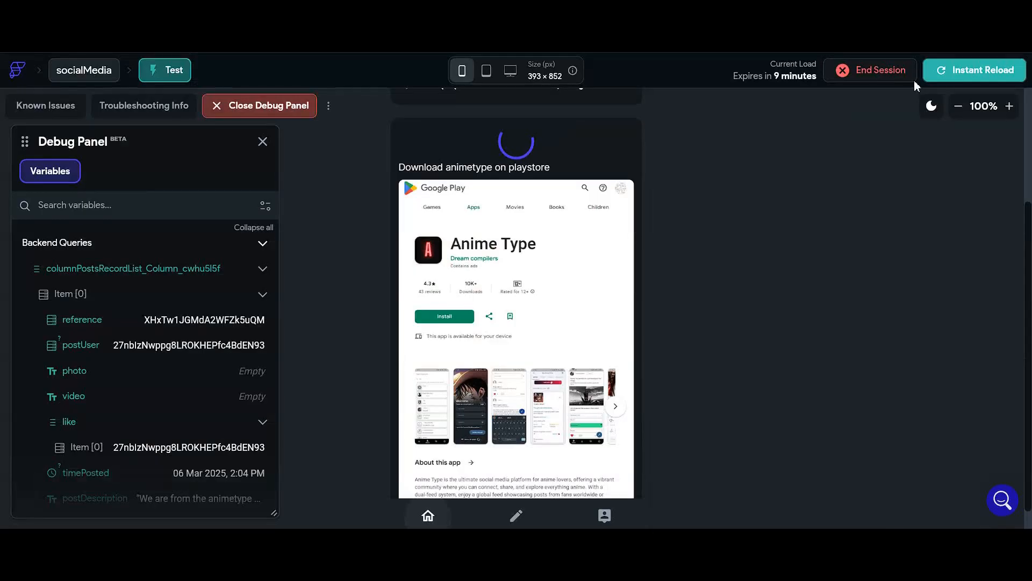
{"action": "left_click", "coordinate": [960, 77]}
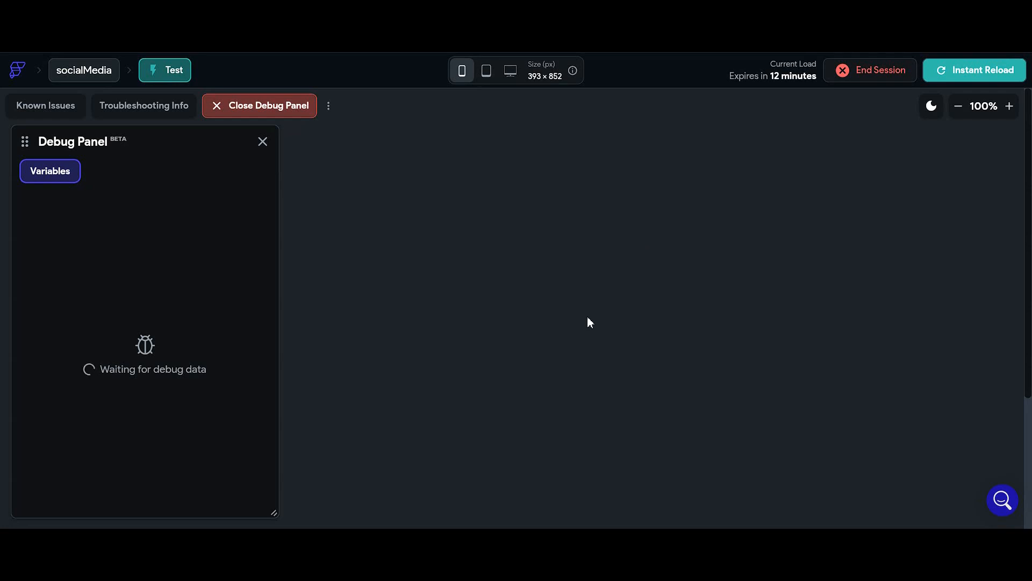
{"action": "scroll", "coordinate": [707, 387], "scroll_direction": "down", "scroll_amount": 3}
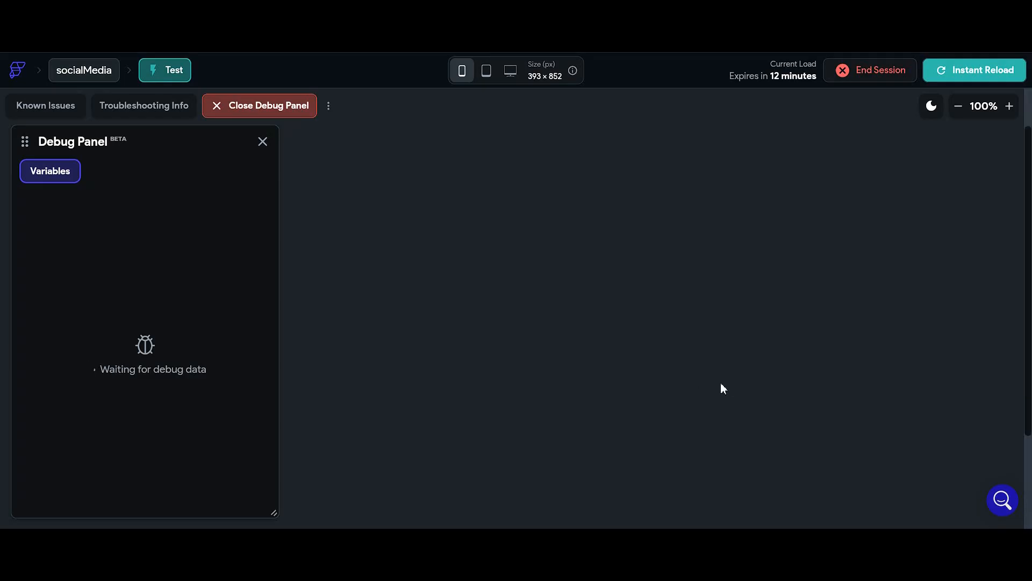
{"action": "scroll", "coordinate": [713, 384], "scroll_direction": "down", "scroll_amount": 5}
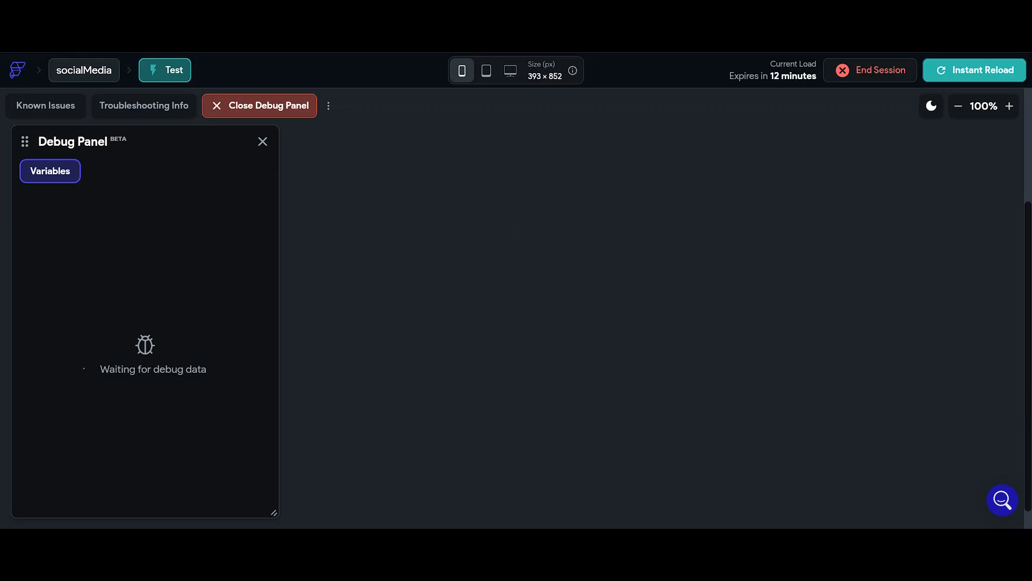
Step: Switch to the project editor, examine the Site URL in the Web Deployment settings, and return to the page list
{"action": "mouse_move", "coordinate": [387, 553]}
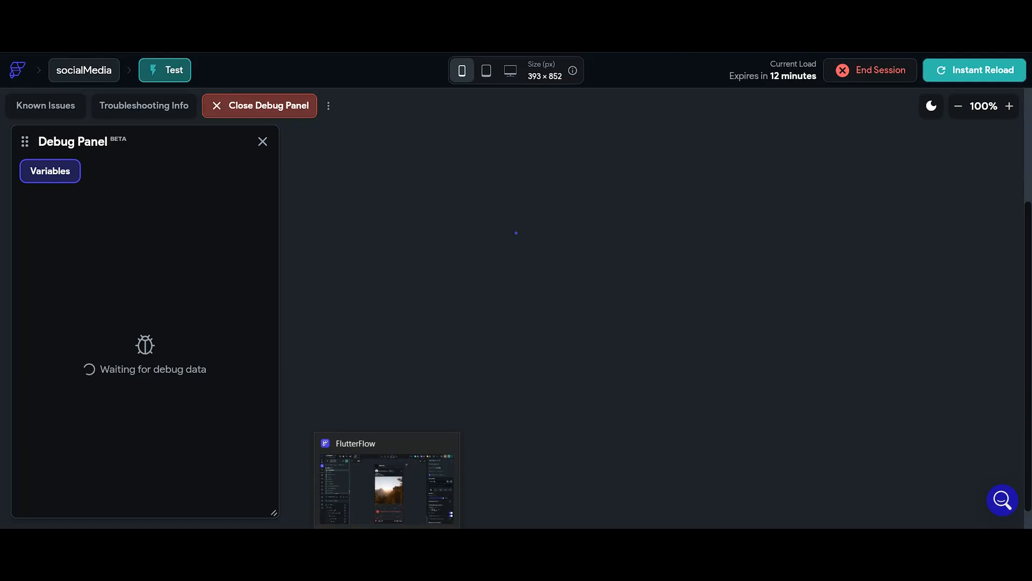
{"action": "left_click", "coordinate": [387, 554]}
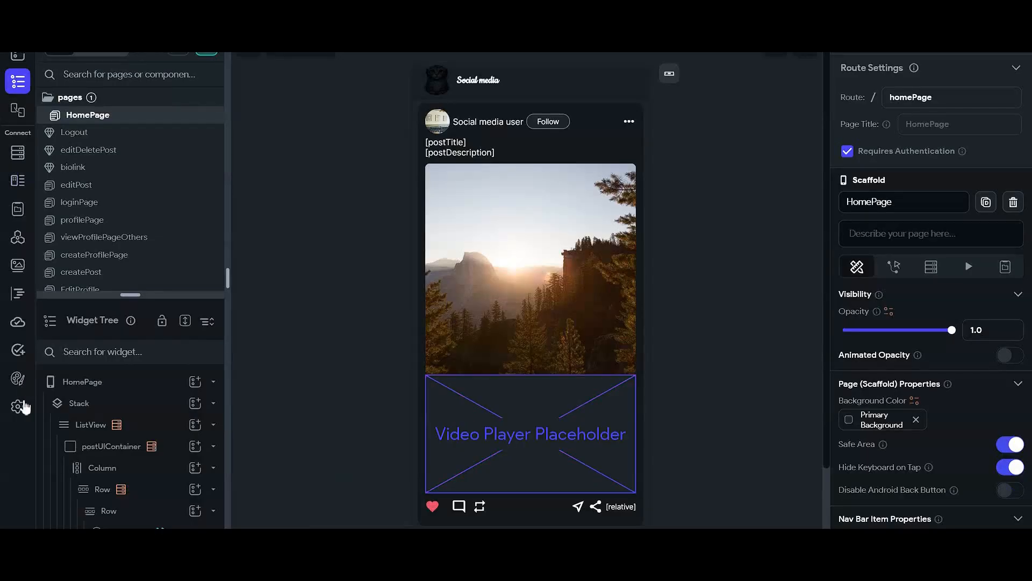
{"action": "left_click", "coordinate": [18, 406]}
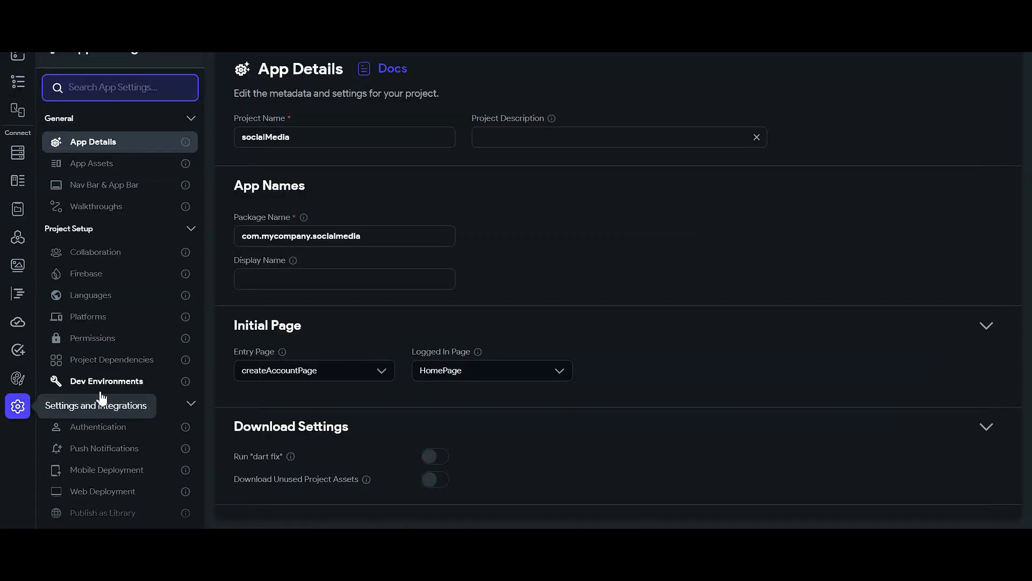
{"action": "left_click", "coordinate": [107, 471]}
{"action": "left_click", "coordinate": [107, 491]}
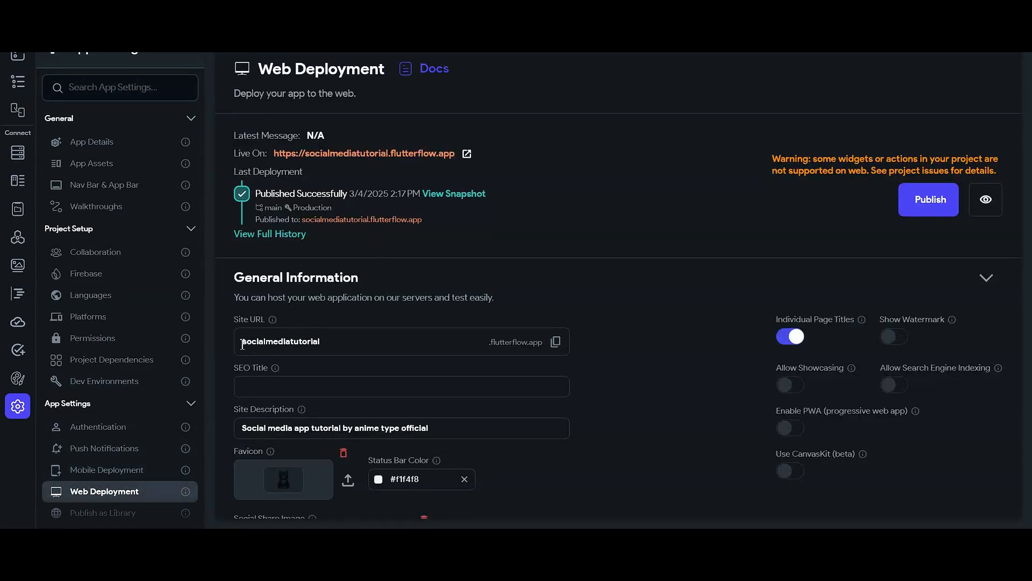
{"action": "left_click_drag", "start_coordinate": [242, 346], "coordinate": [435, 344]}
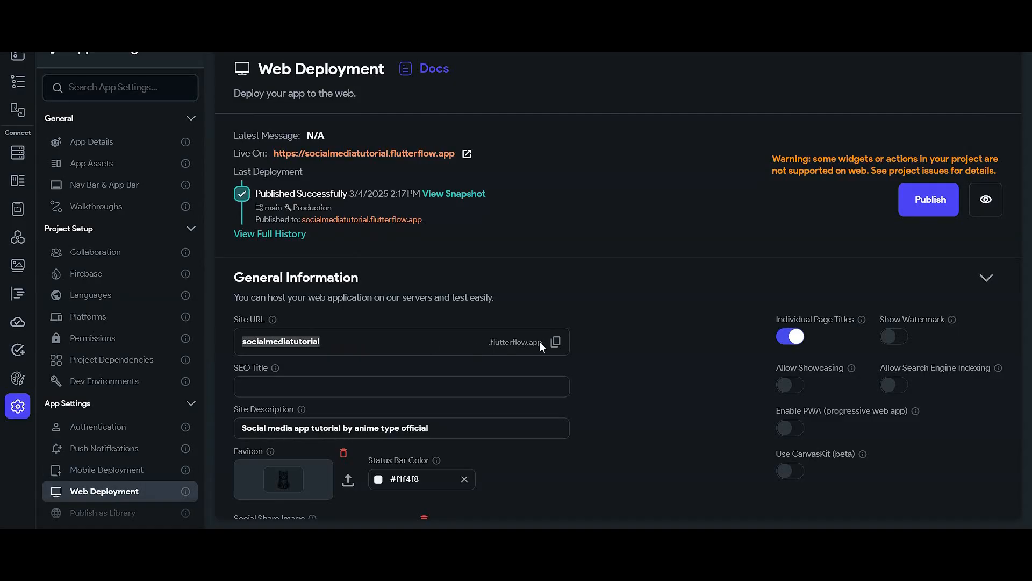
{"action": "left_click", "coordinate": [17, 81]}
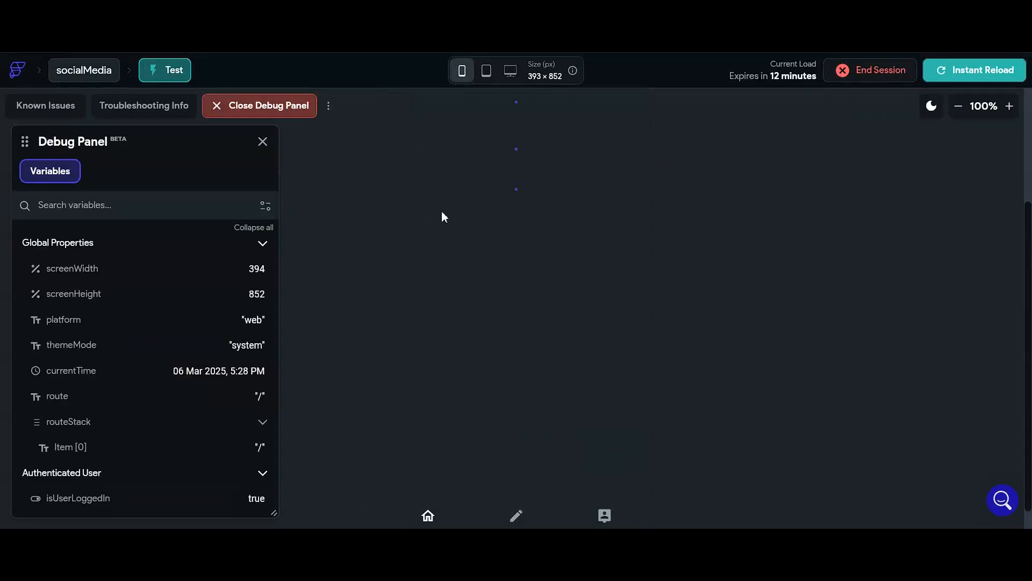
Step: In the test session, set the preview zoom to 80% and open the Add Bio link sheet from the profile's edit page
{"action": "scroll", "coordinate": [528, 322], "scroll_direction": "down", "scroll_amount": 5}
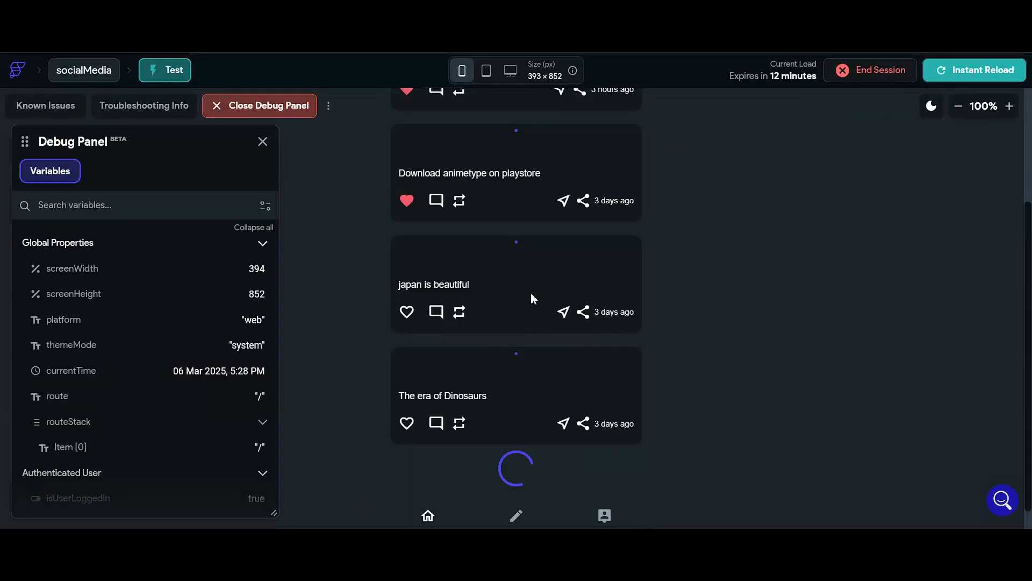
{"action": "left_click", "coordinate": [958, 106]}
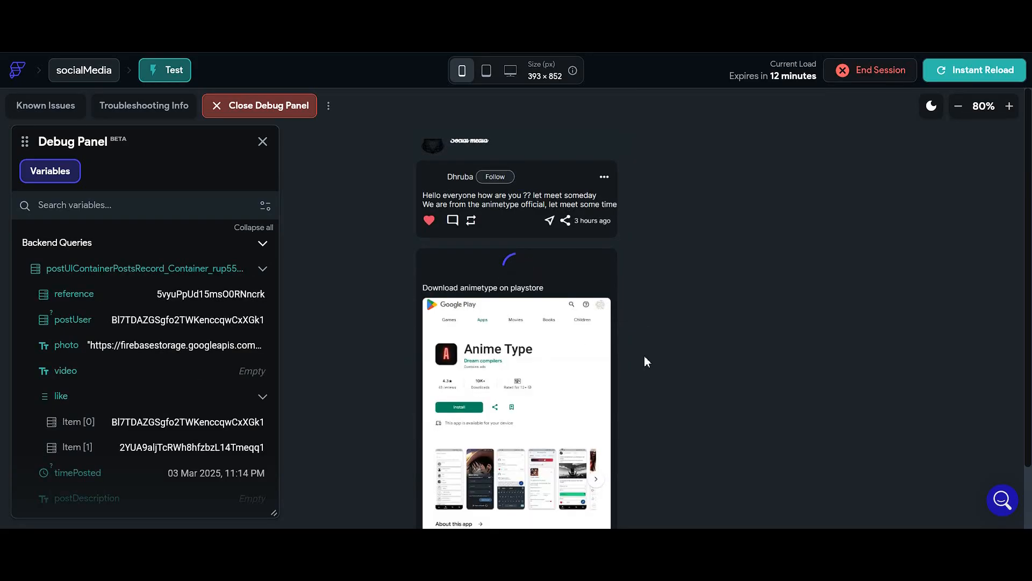
{"action": "scroll", "coordinate": [578, 354], "scroll_direction": "down", "scroll_amount": 2}
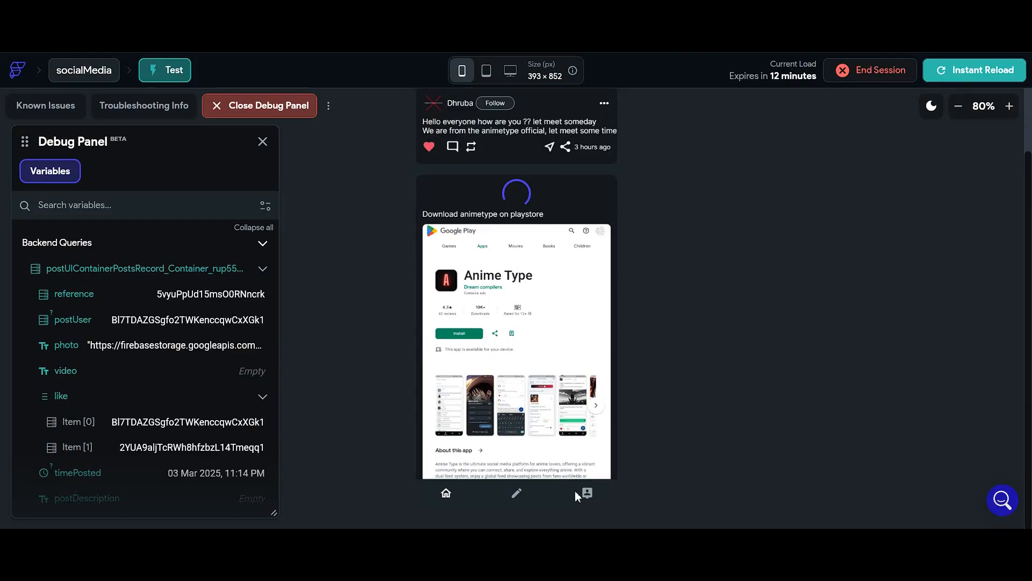
{"action": "scroll", "coordinate": [575, 490], "scroll_direction": "down", "scroll_amount": 5}
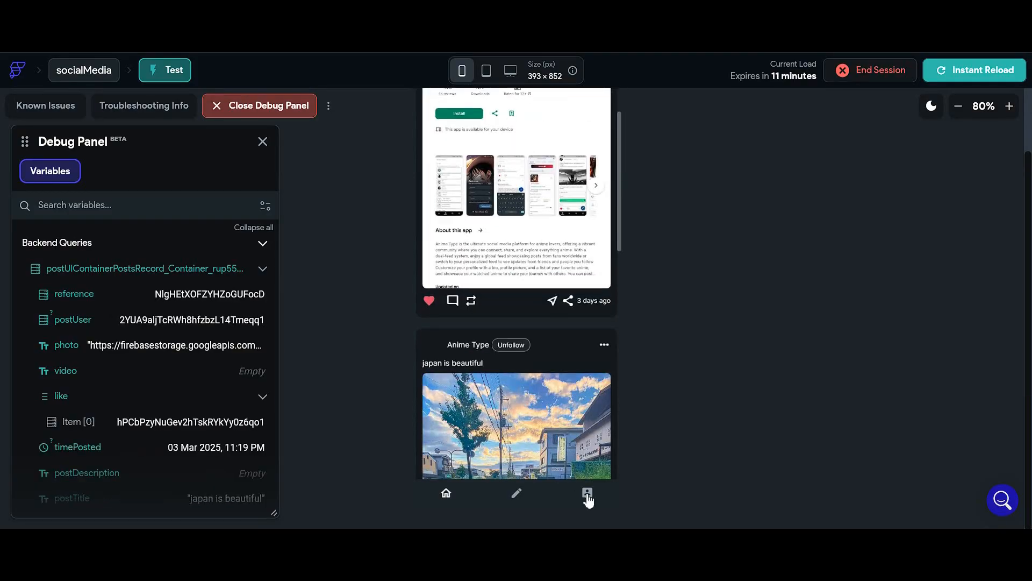
{"action": "left_click", "coordinate": [588, 497]}
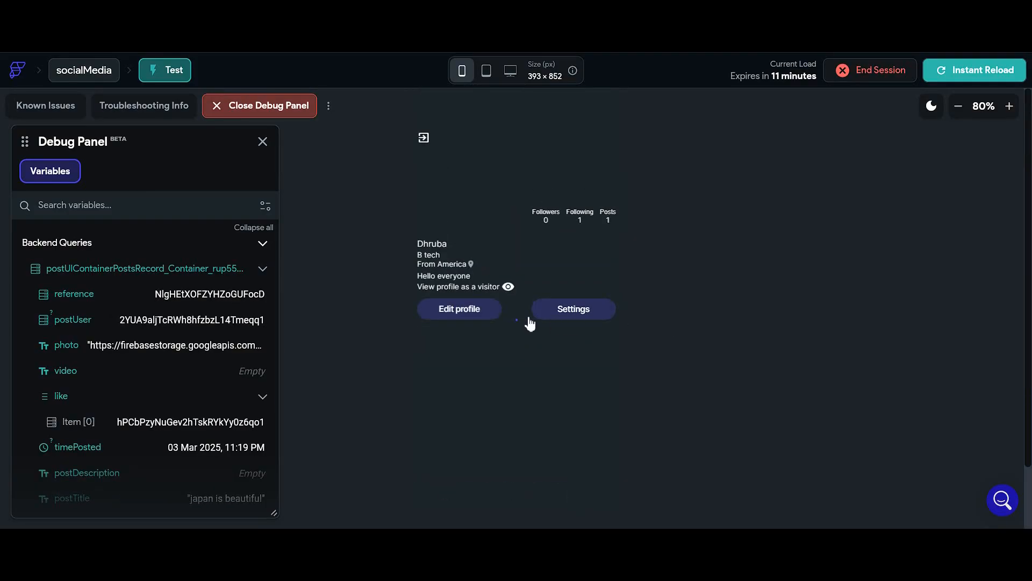
{"action": "left_click", "coordinate": [490, 318]}
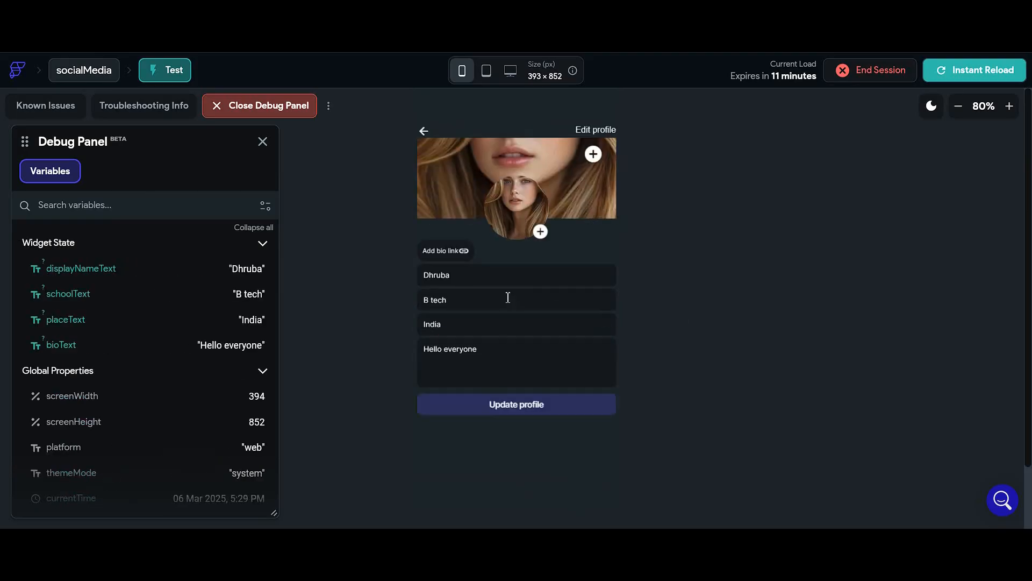
{"action": "left_click", "coordinate": [453, 251]}
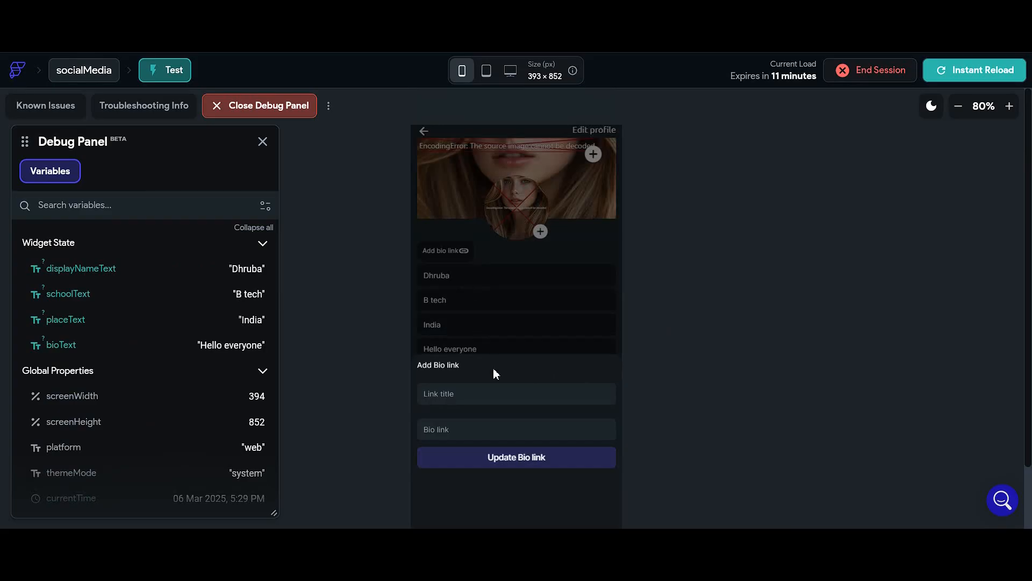
{"action": "left_click", "coordinate": [493, 393]}
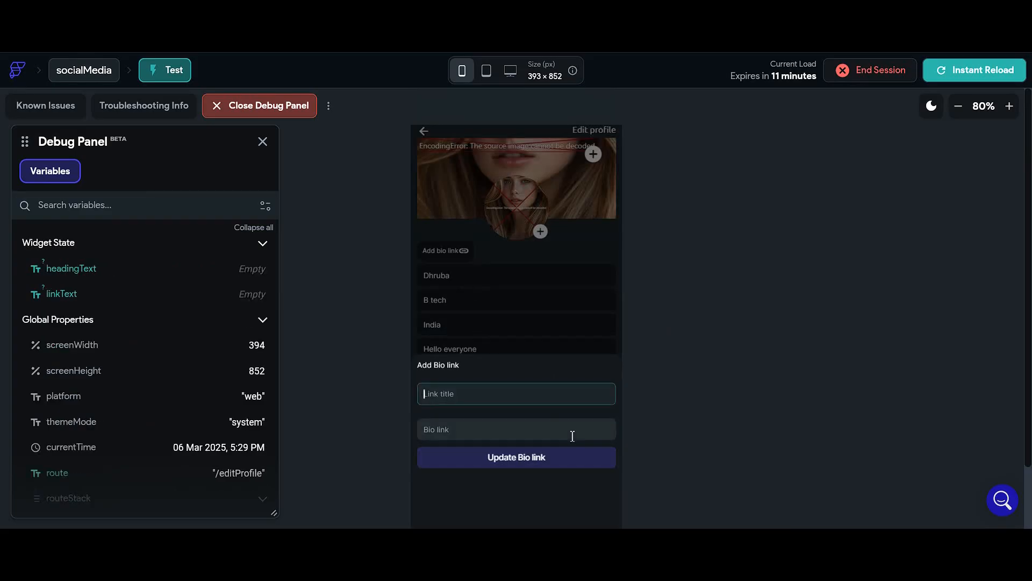
{"action": "type", "text": "Animetype"}
{"action": "left_click", "coordinate": [572, 436]}
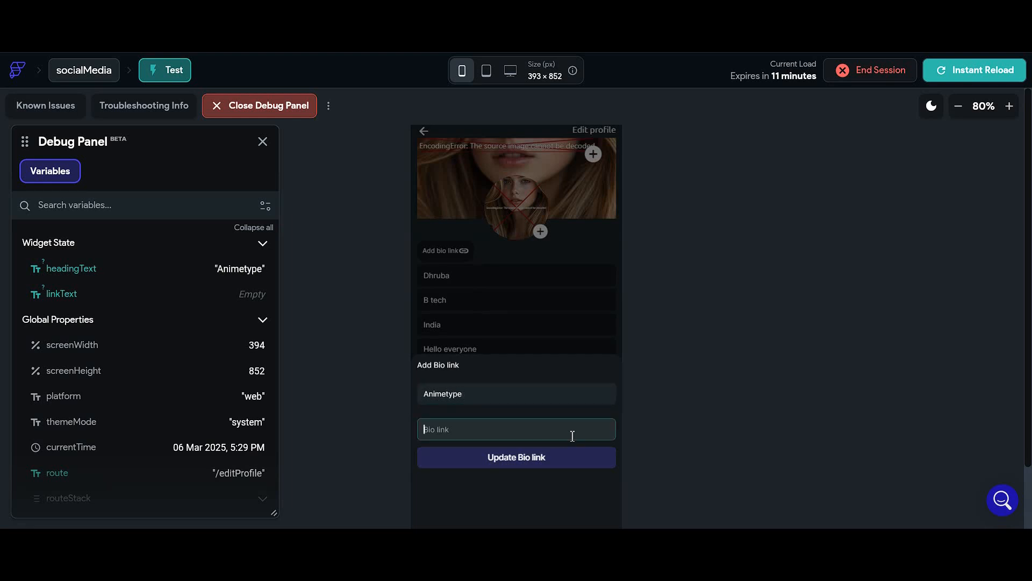
{"action": "type", "text": "https://animetype."}
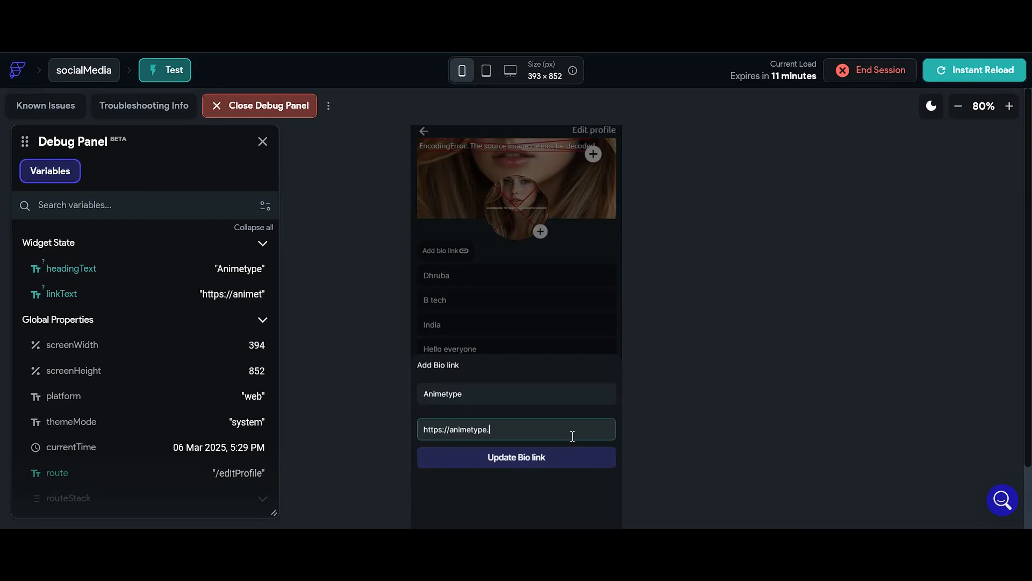
{"action": "type", "text": "space"}
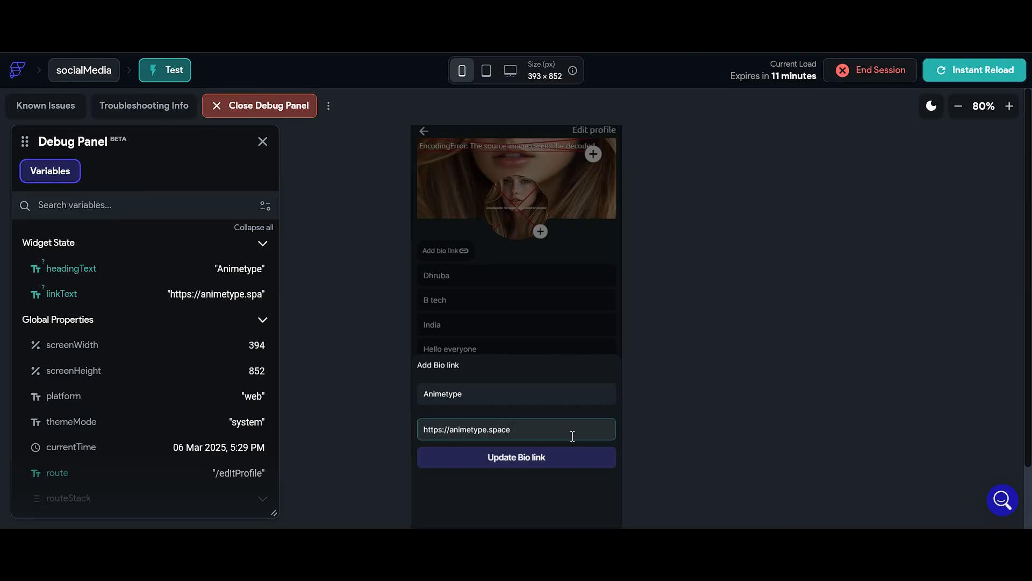
{"action": "left_click", "coordinate": [547, 462]}
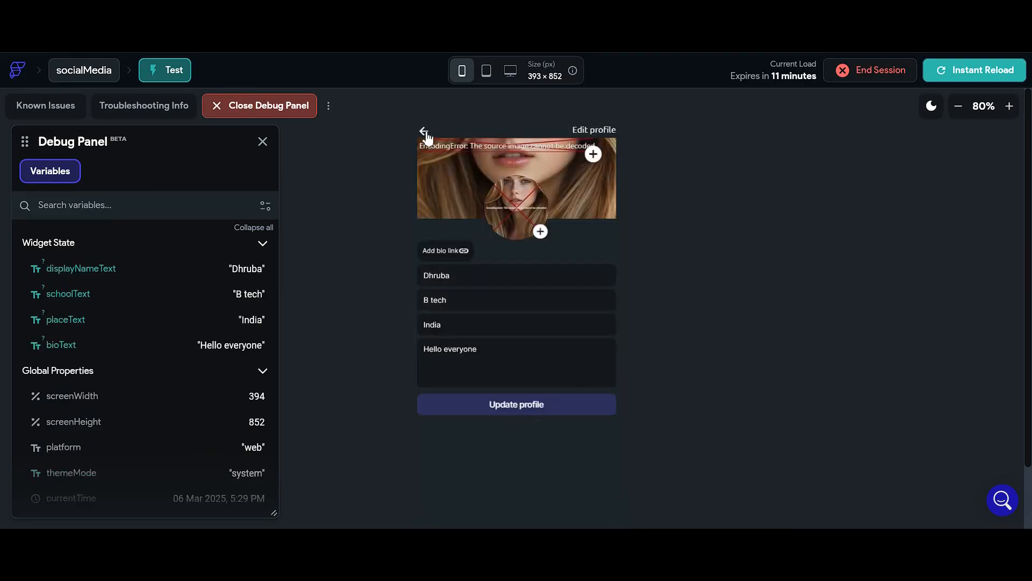
Step: Return to the profile page and test launching the Animetype bio link
{"action": "left_click", "coordinate": [425, 132]}
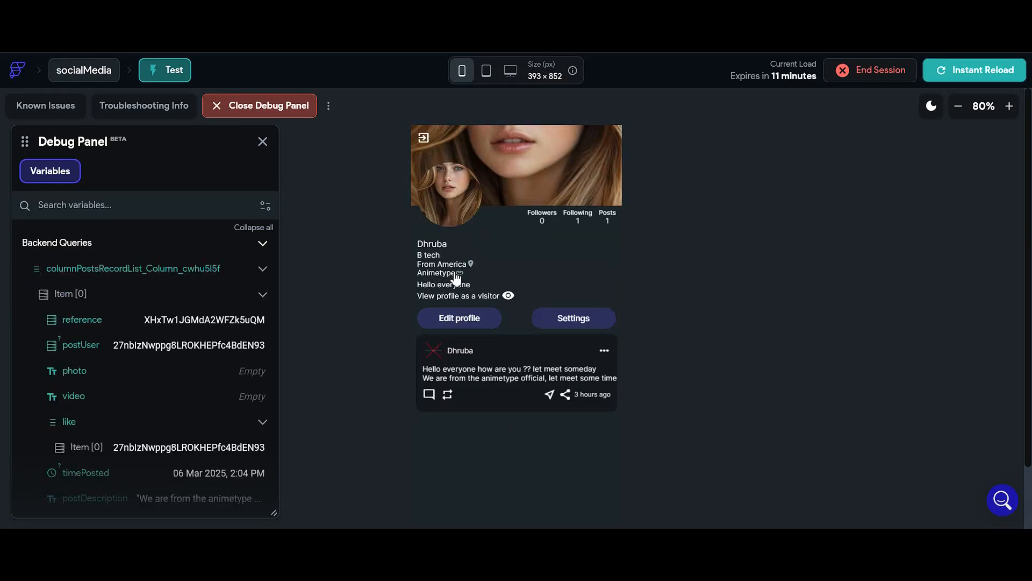
{"action": "left_click", "coordinate": [456, 277]}
{"action": "scroll", "coordinate": [613, 350], "scroll_direction": "down", "scroll_amount": 2}
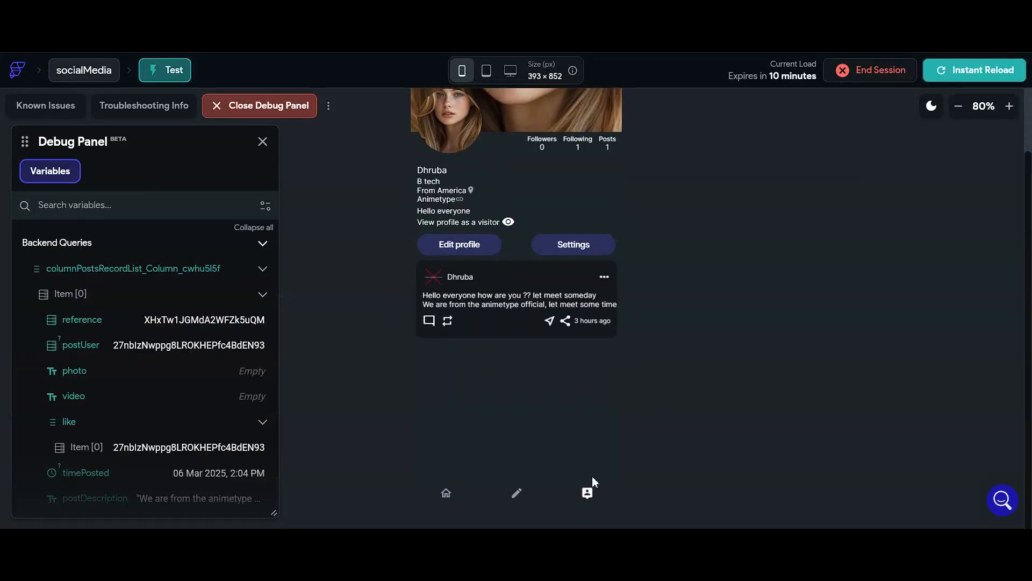